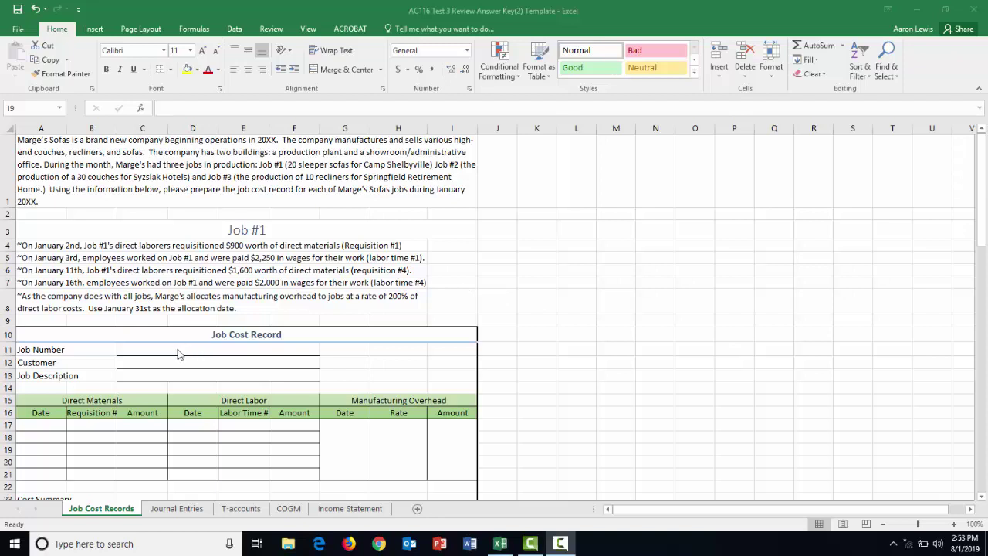
Step: Fill in the Job #1 record header with job number 1, customer Camp Shelbyville and description "20 sleeper sofas"
left_click(168, 349)
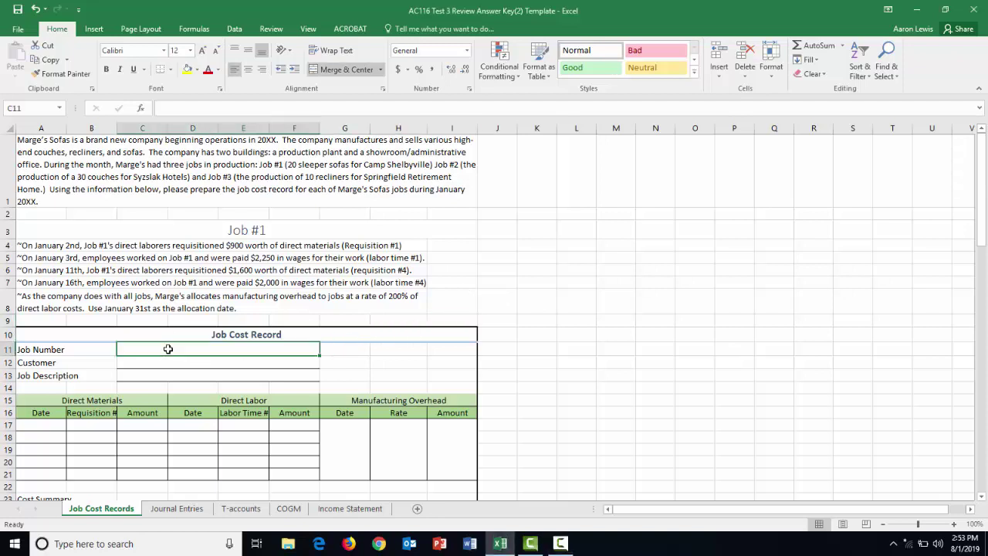
type("1")
key("Return")
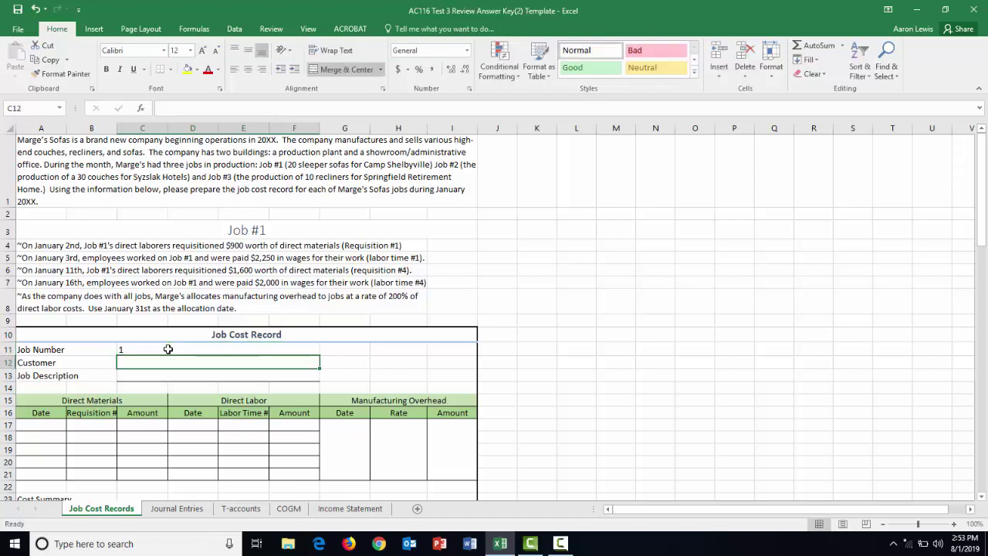
type("Camp ")
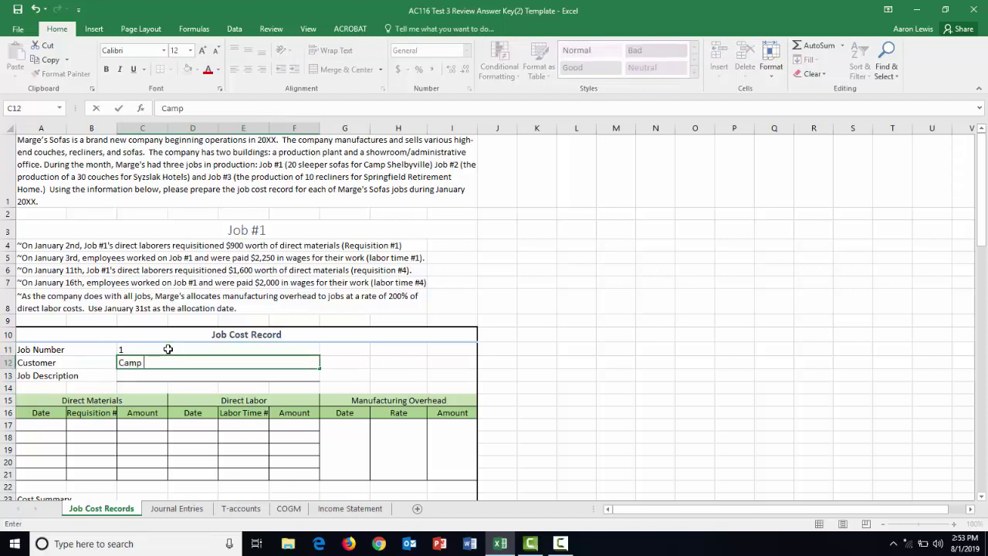
type("Shelbyville")
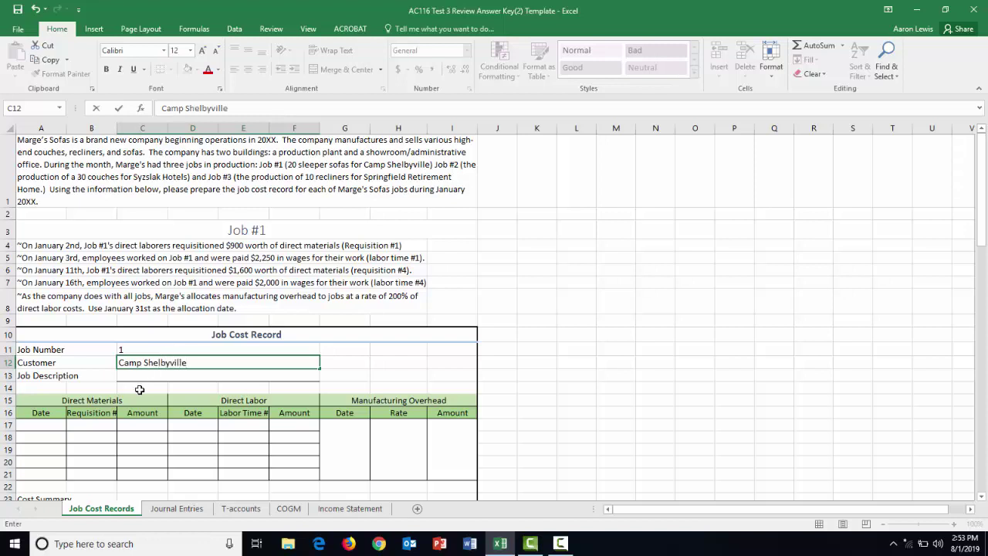
left_click(131, 376)
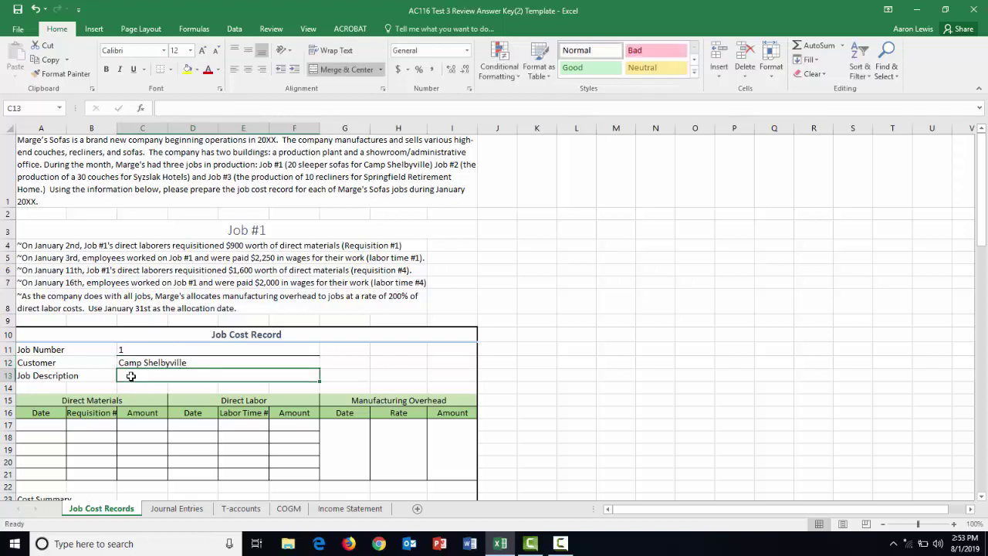
type("20")
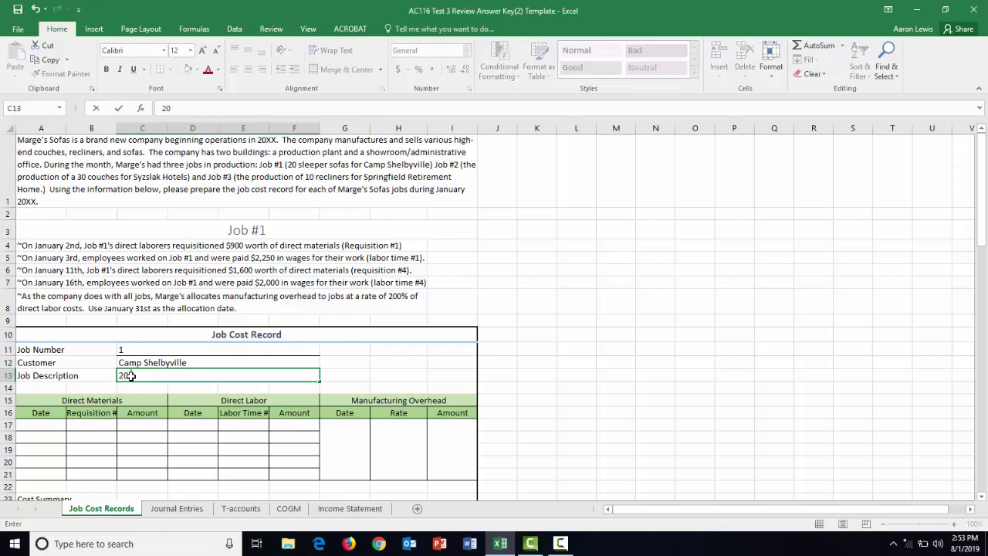
type(" sleeper sofas")
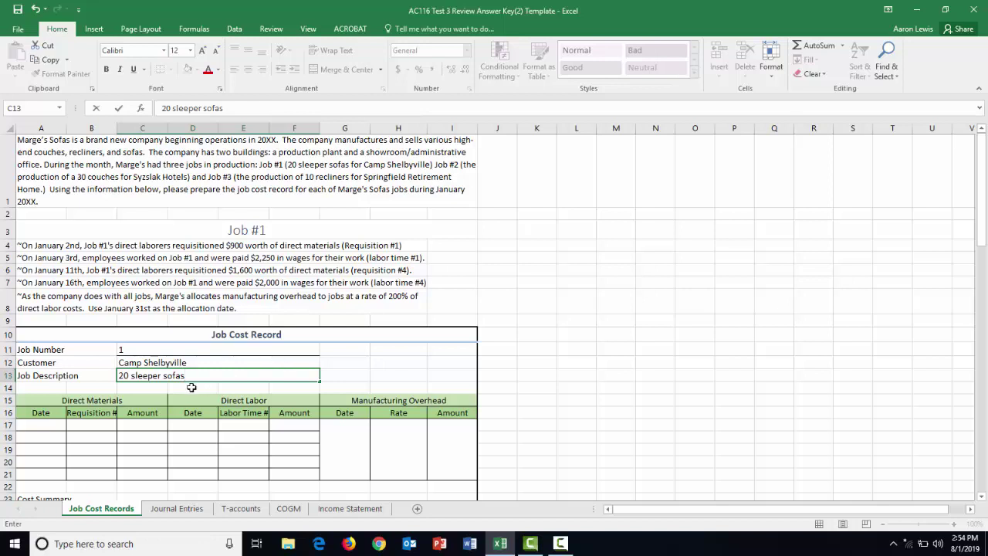
Step: Record the first direct materials entry for Job #1: date 1-2, requisition number 1, amount 900
left_click(38, 424)
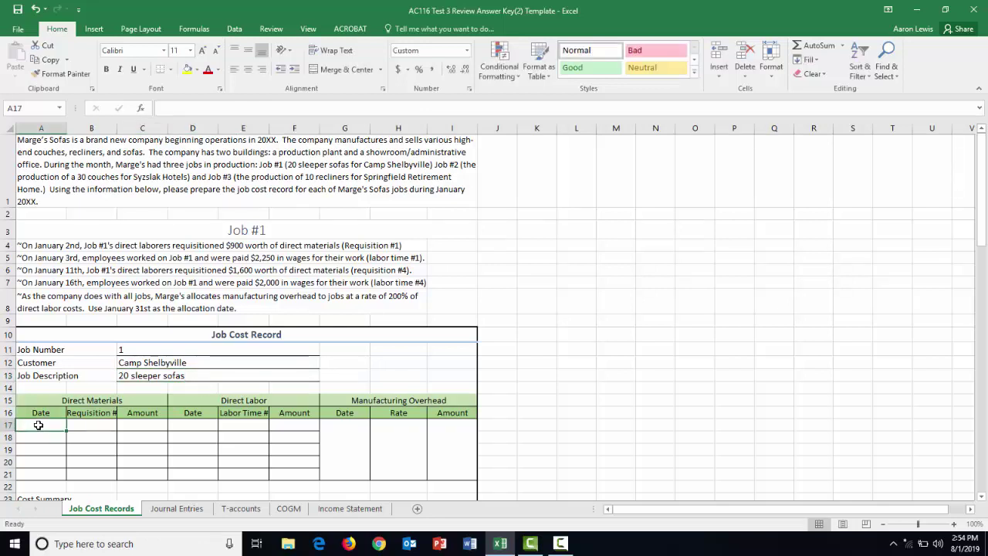
type("1-")
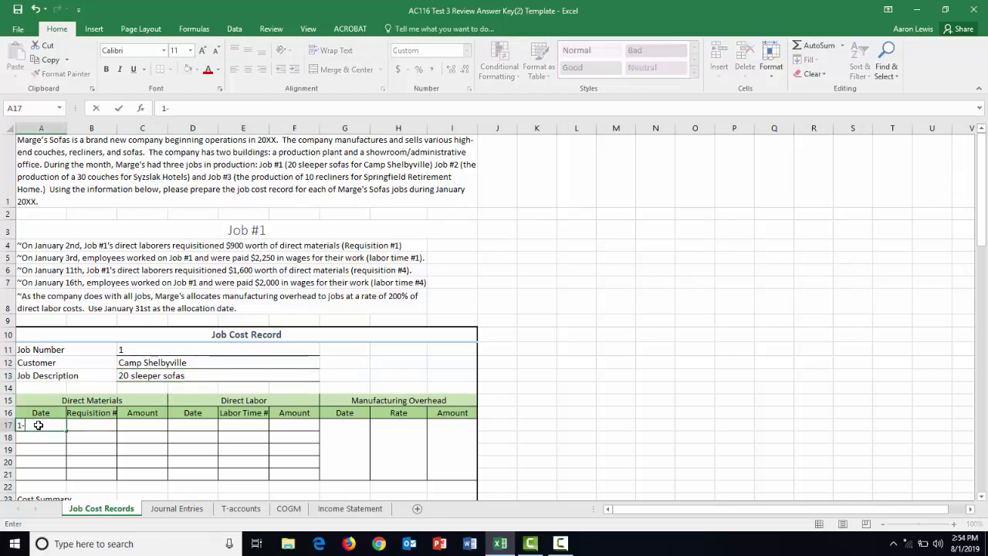
type("2")
left_click(87, 426)
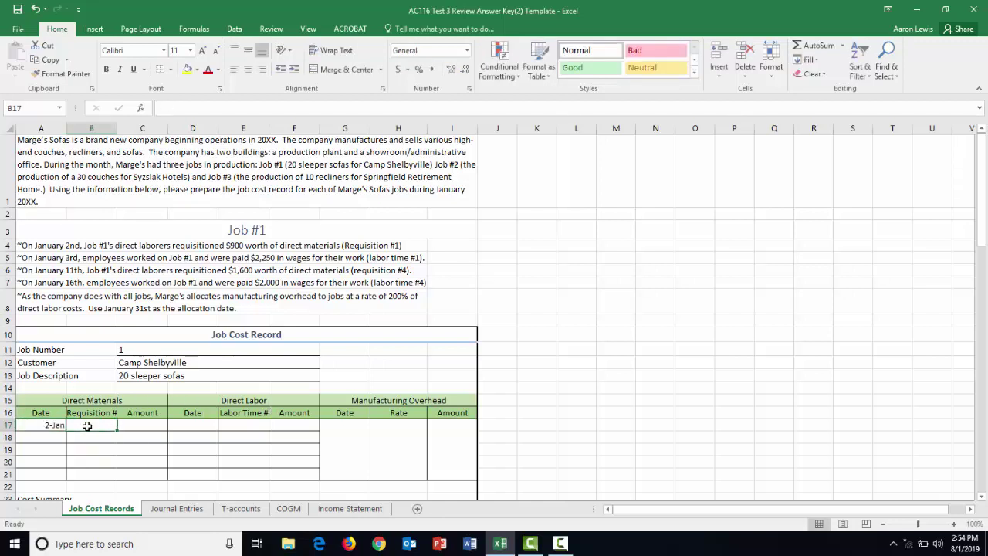
type("1")
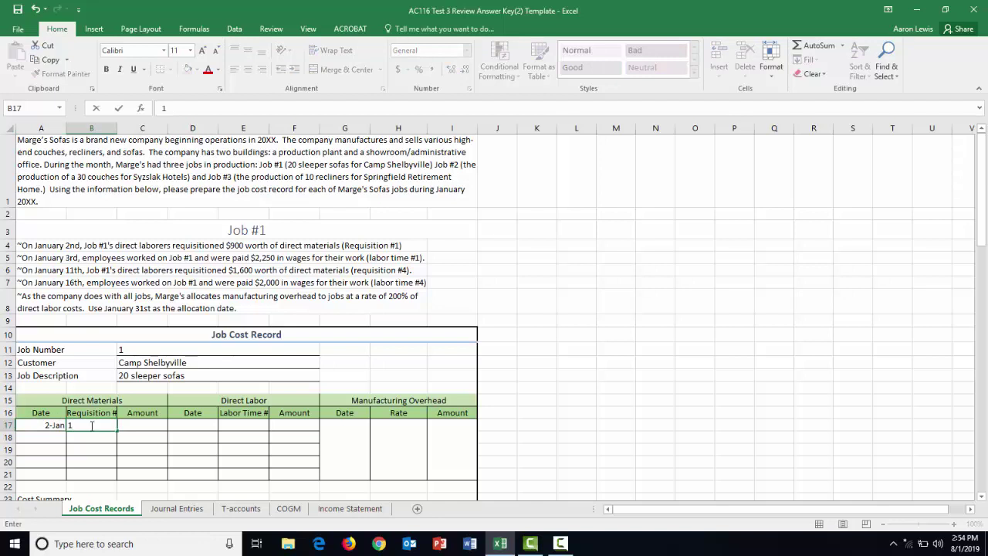
left_click(138, 423)
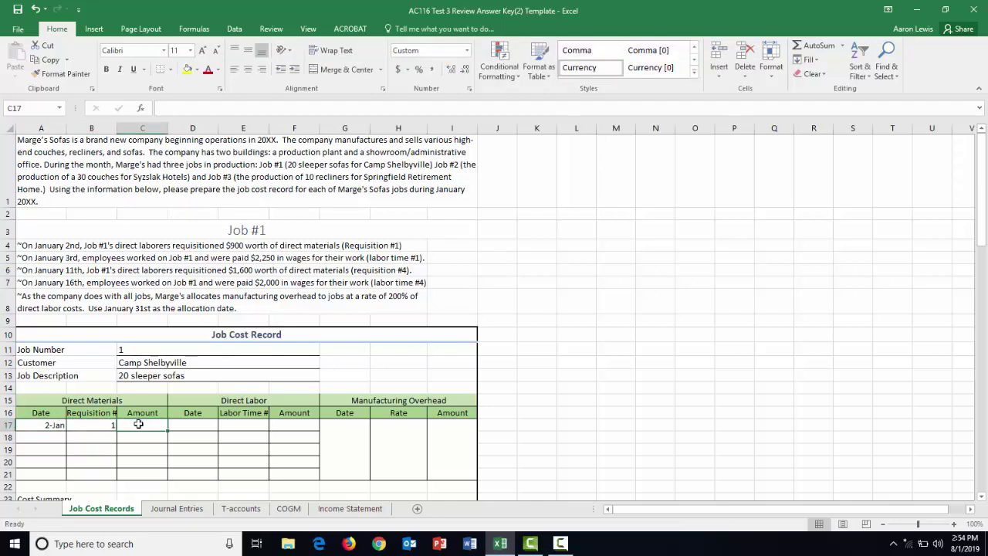
type("900")
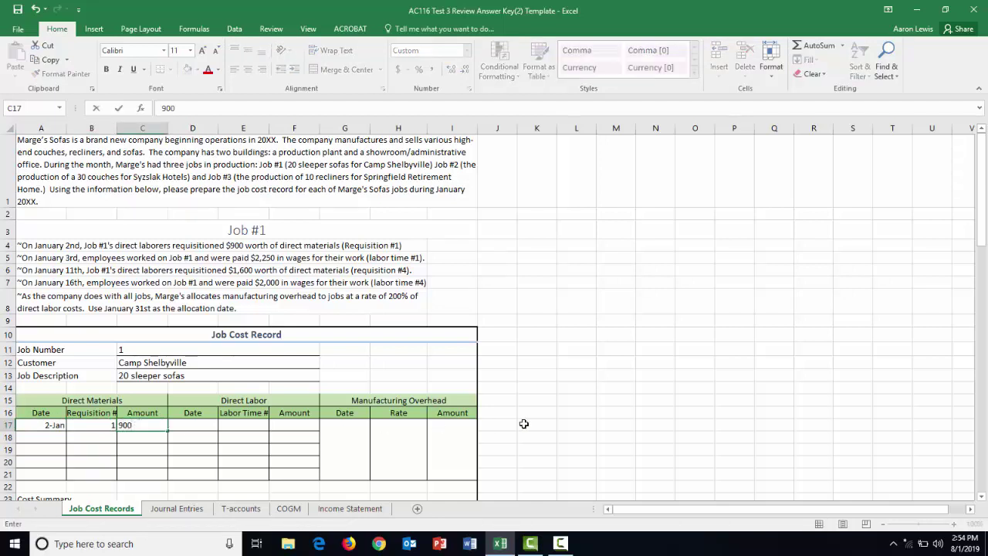
left_click(545, 411)
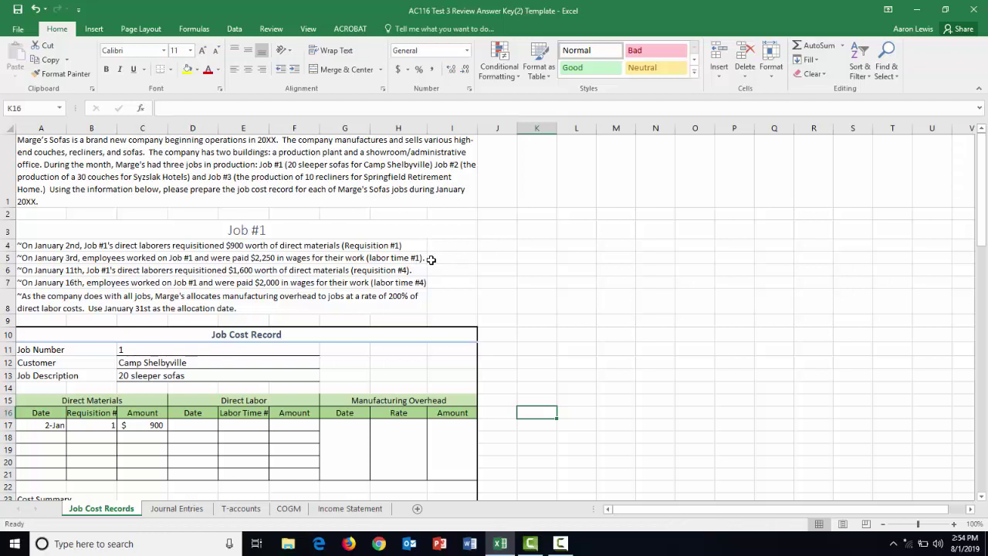
Step: Record the first direct labor entry for Job #1: date 1-3, labor time number 1, amount 2250
left_click(184, 425)
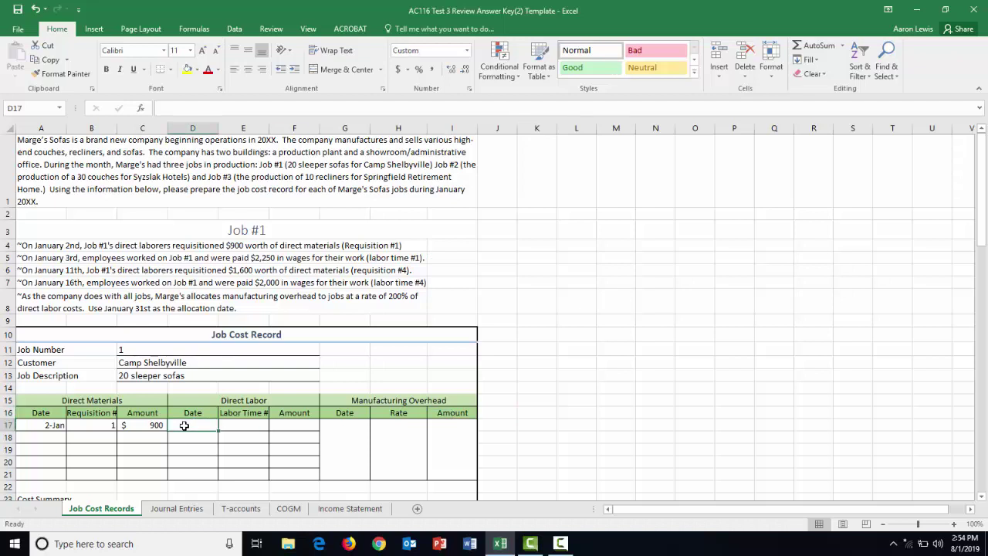
type("1-")
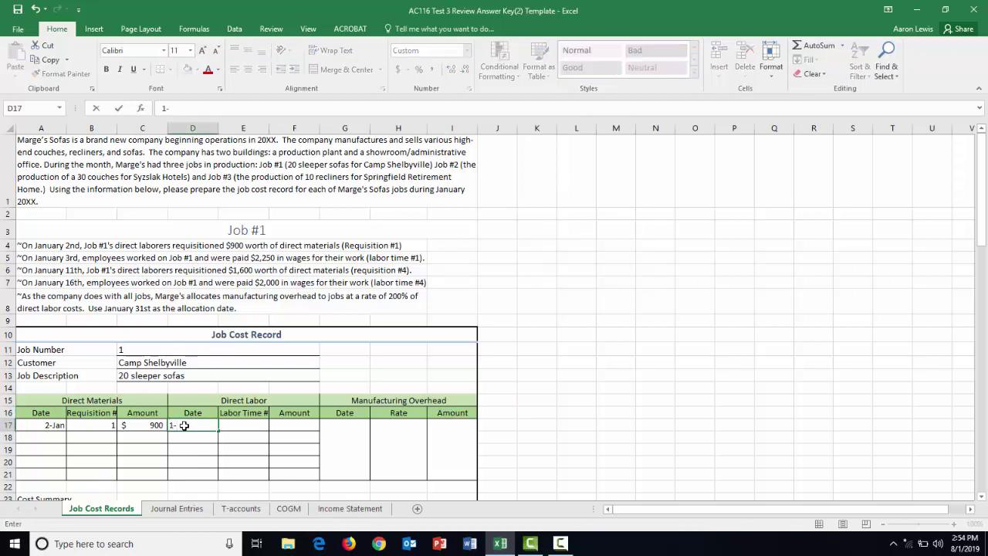
type("3")
key("Tab")
type("1")
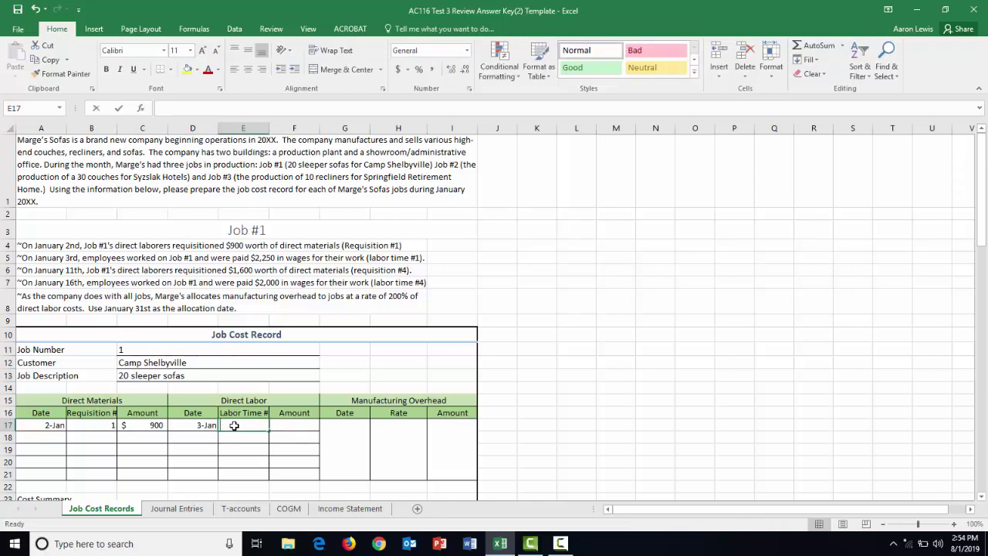
left_click(299, 425)
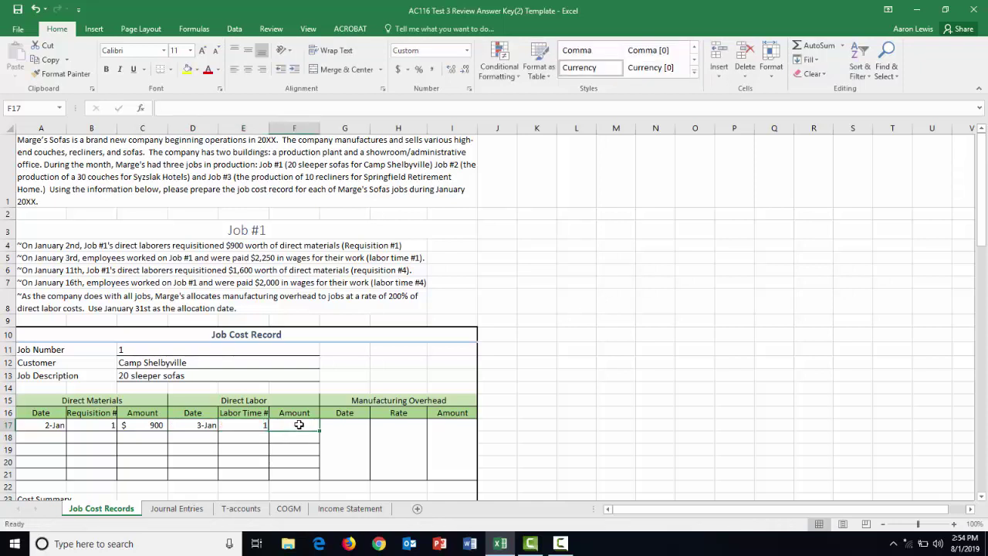
type("2250")
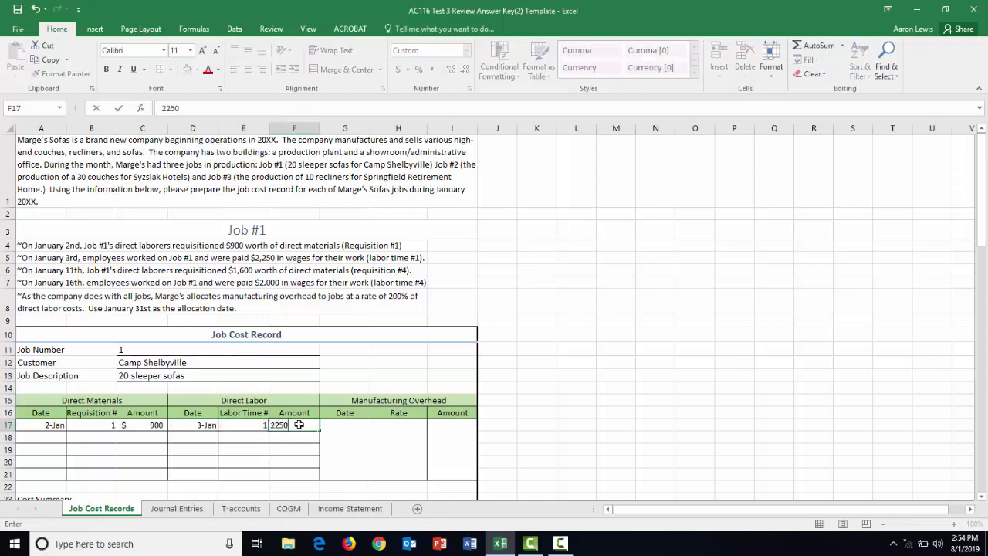
left_click(573, 391)
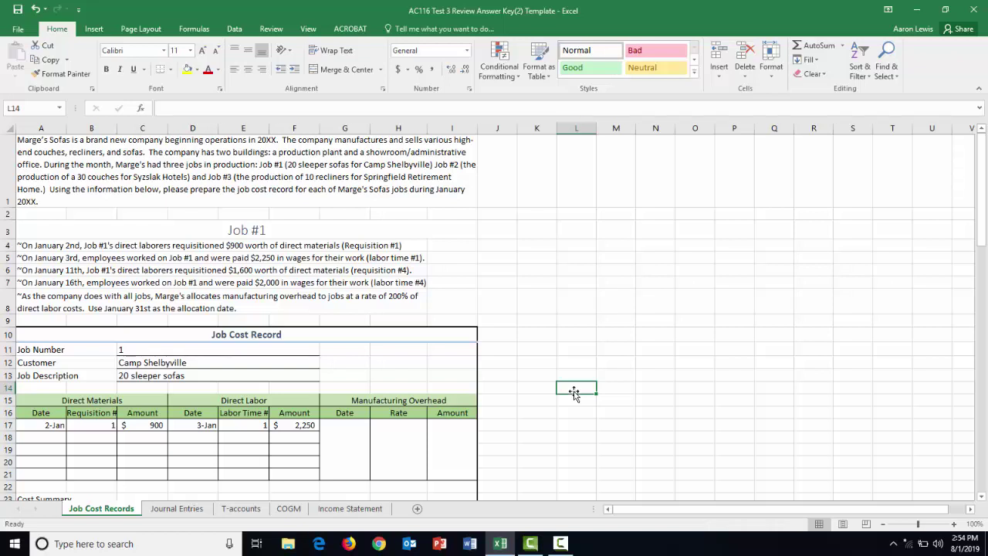
Step: Add a second direct materials entry for Job #1: date 1-11, requisition number 4, amount 1600
left_click(53, 440)
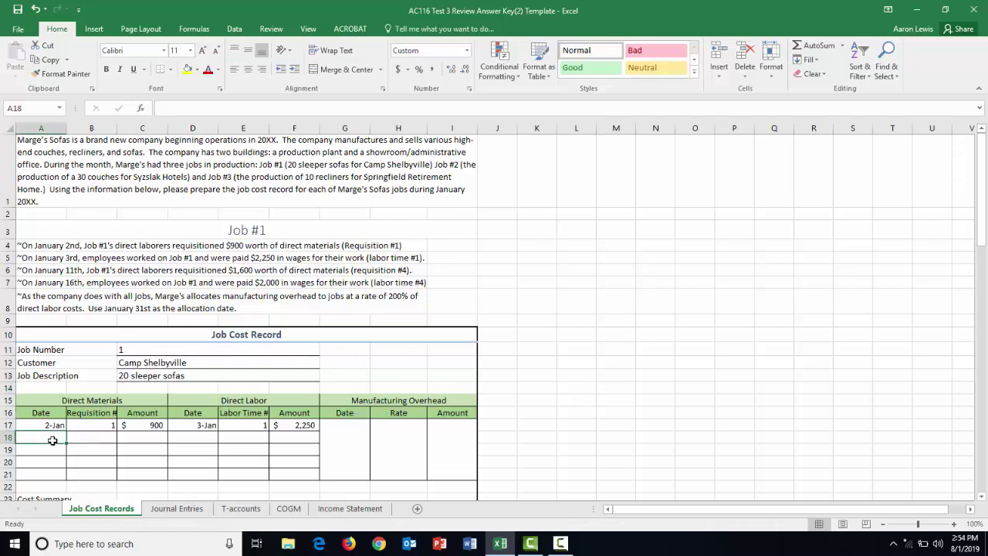
type("1")
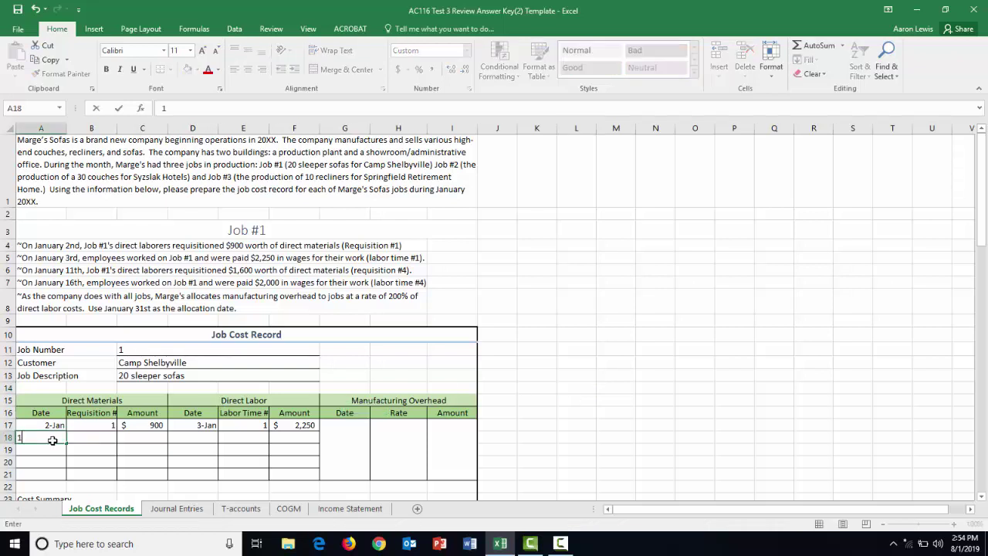
type("-11")
left_click(89, 436)
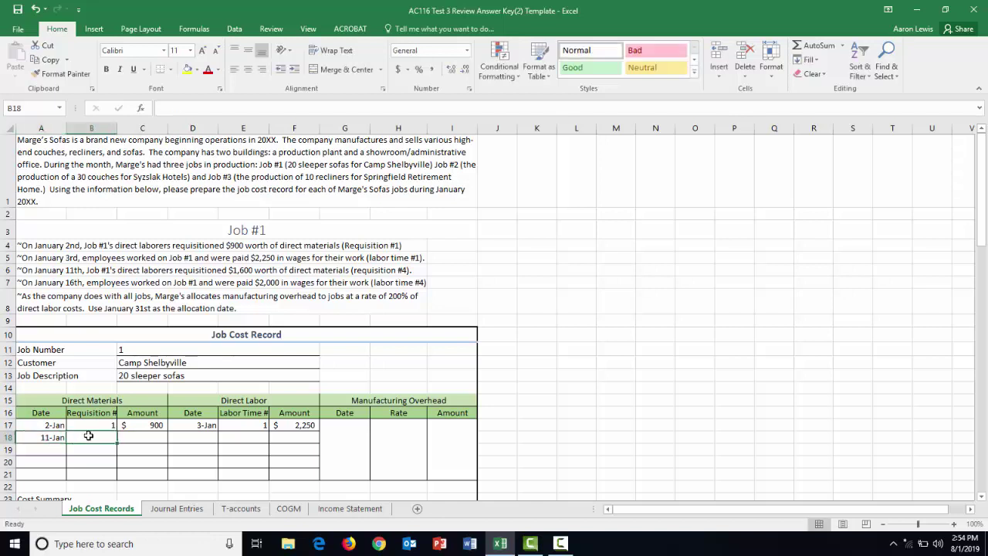
type("4")
left_click(132, 437)
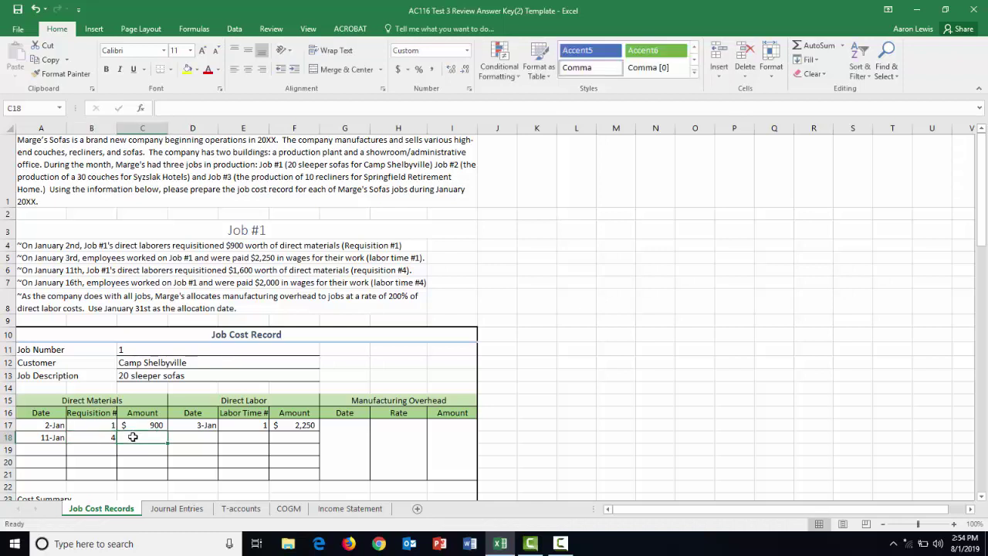
type("16")
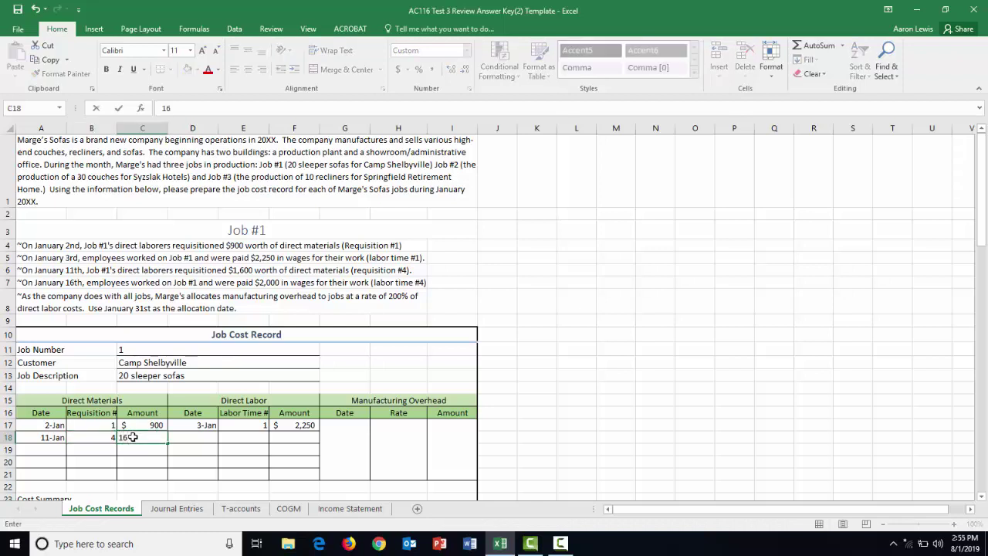
type("00")
left_click(569, 423)
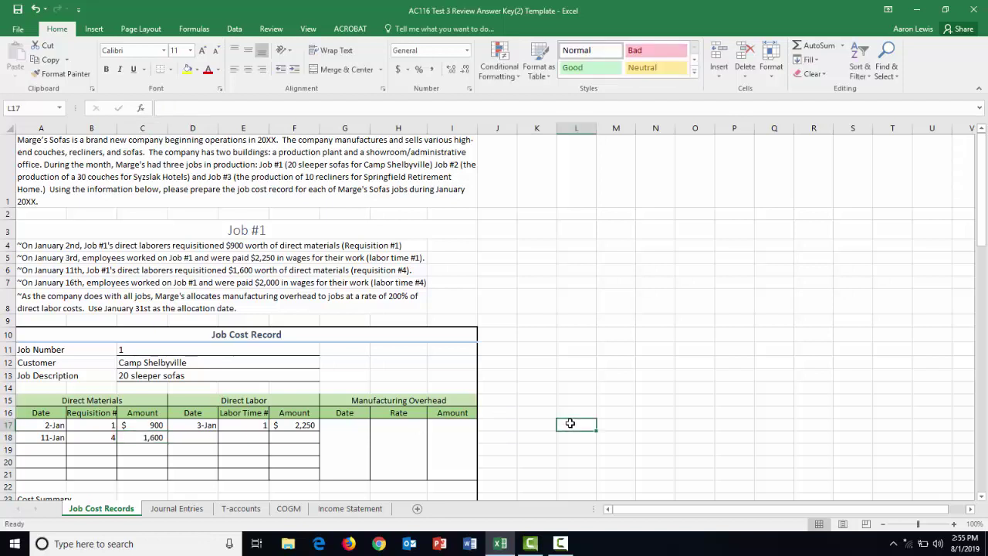
Step: Add a second direct labor entry for Job #1: date 1-16, labor time number 4, amount 2000
left_click(185, 436)
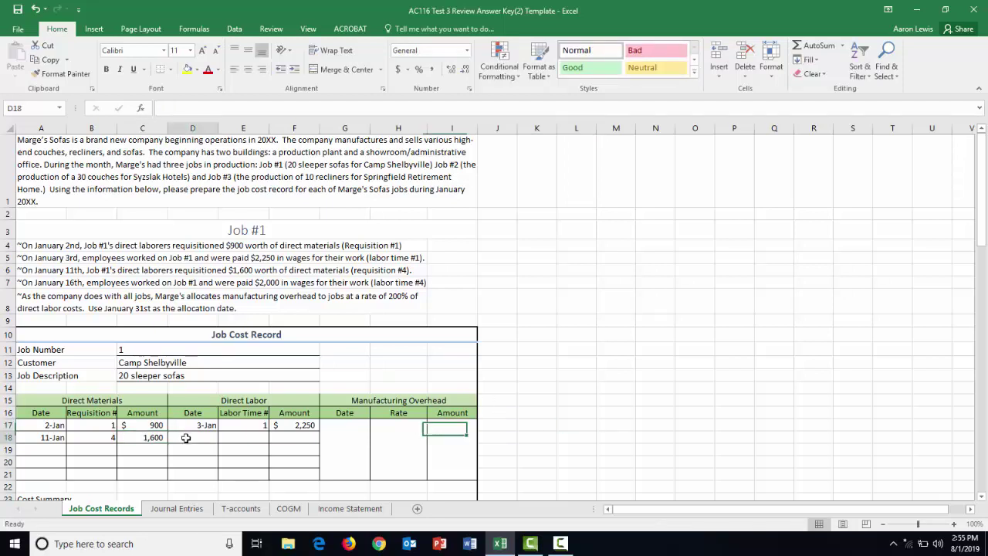
type("1-")
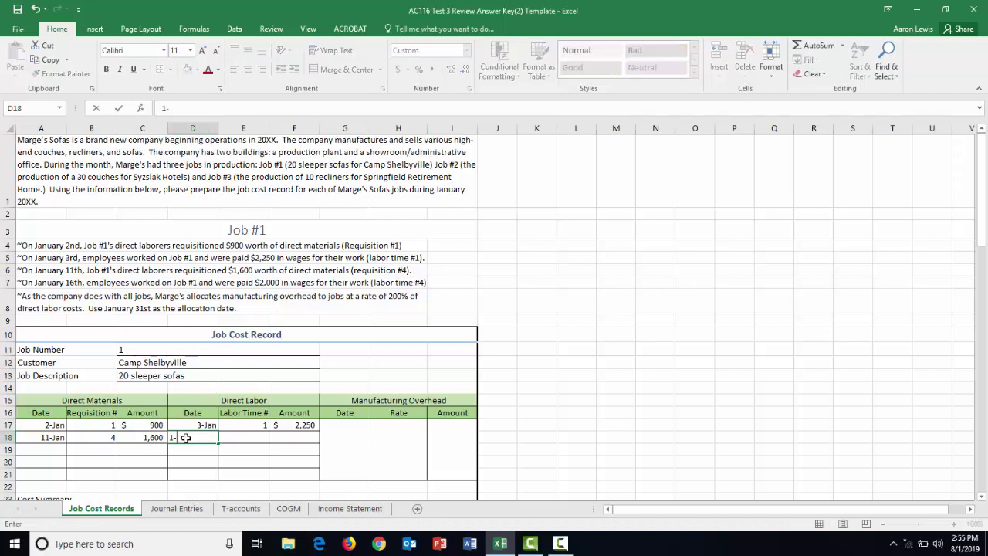
type("16")
left_click(241, 437)
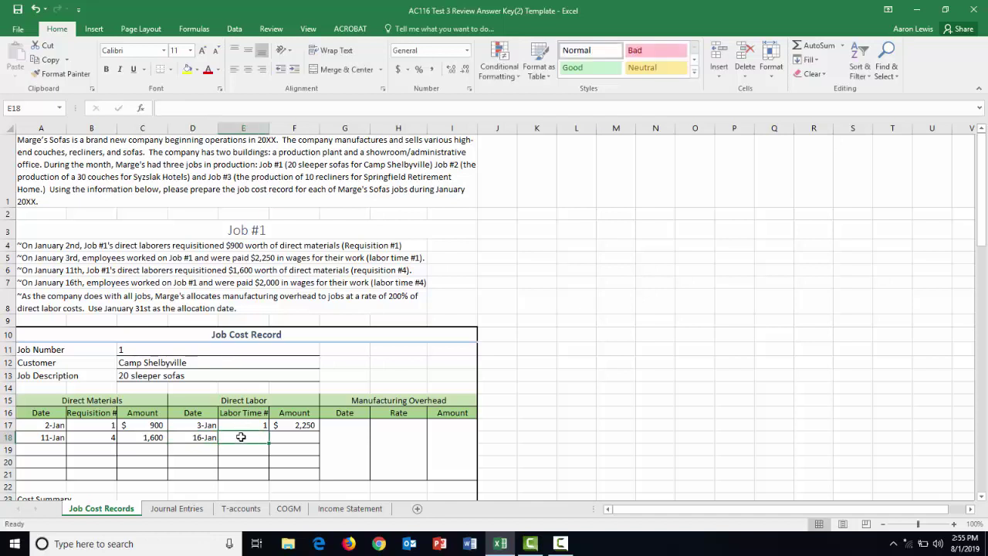
type("4")
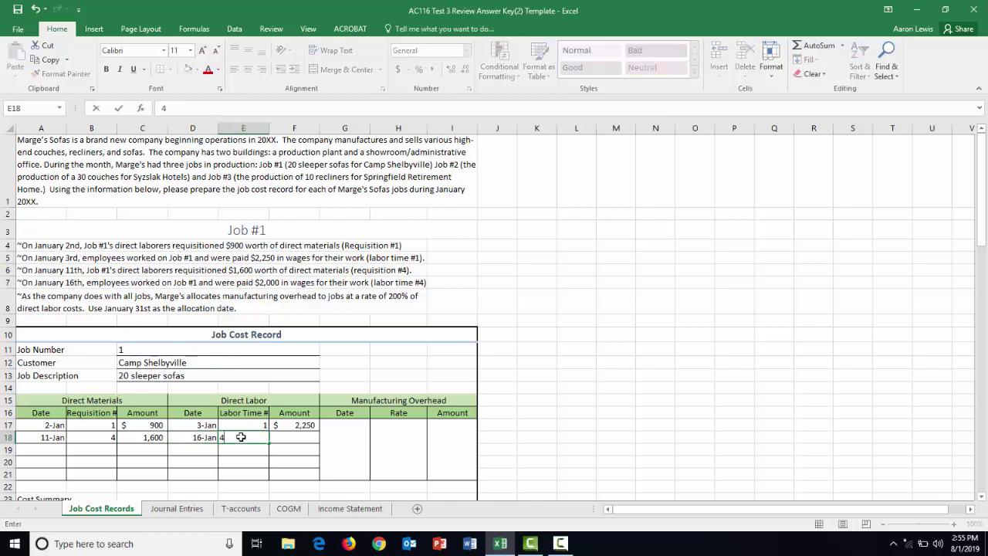
left_click(300, 437)
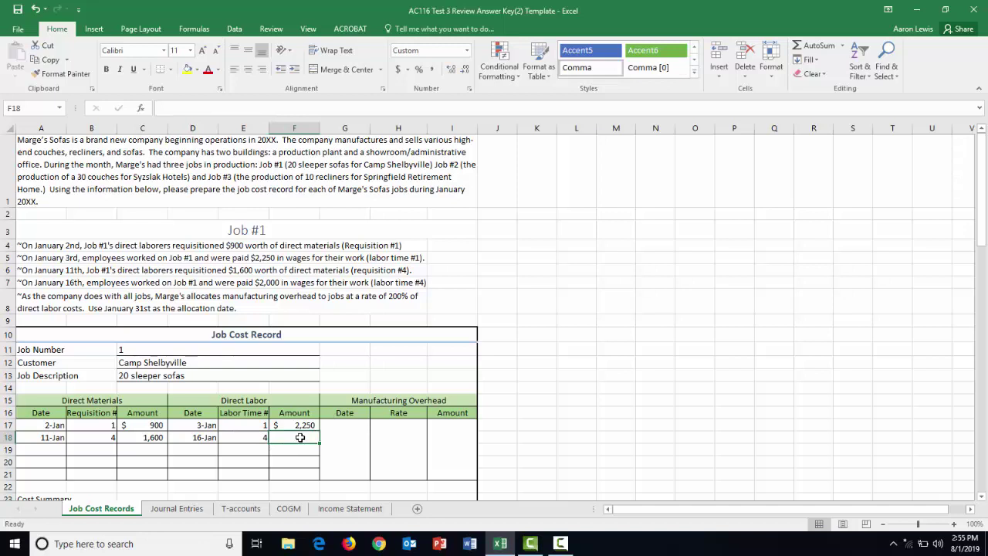
type("2000")
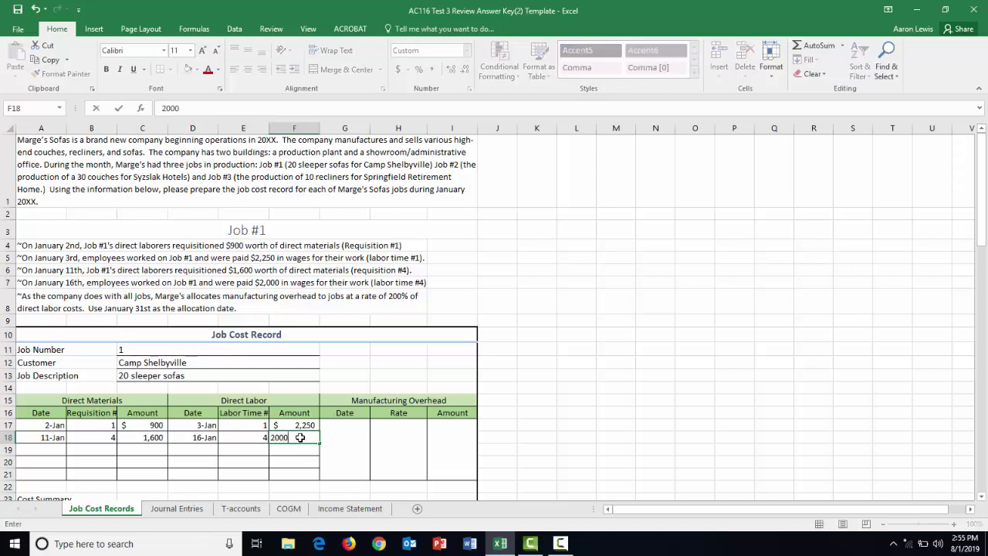
left_click(559, 414)
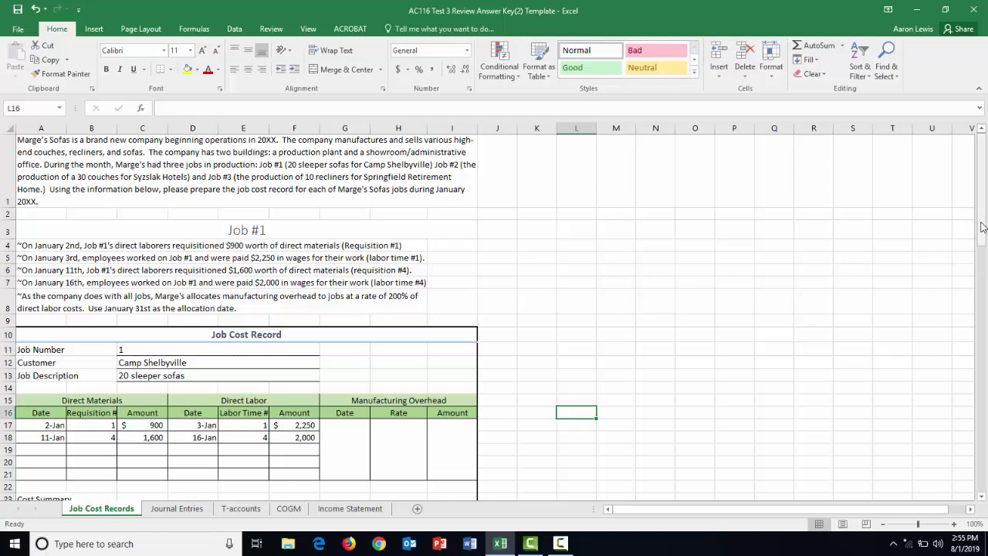
left_click_drag(981, 226, 978, 244)
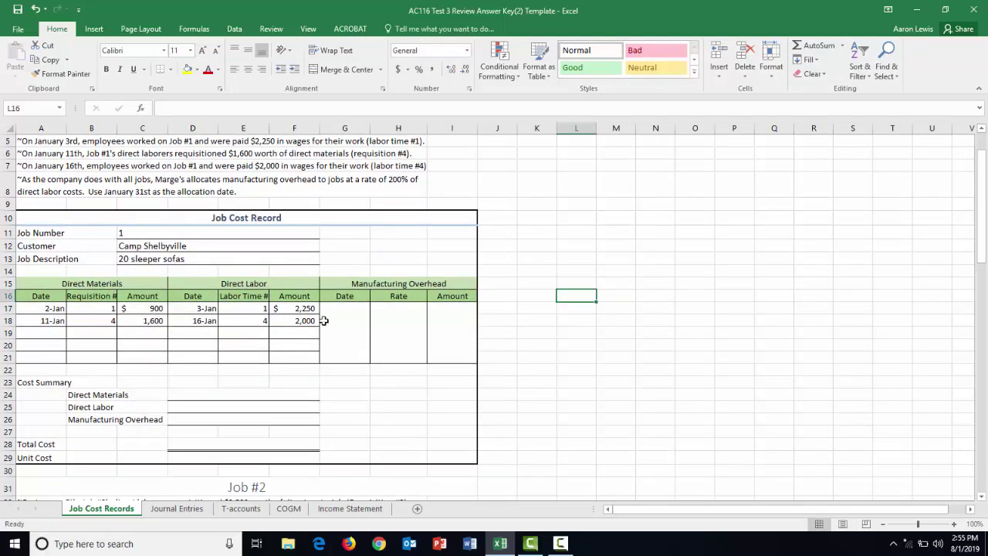
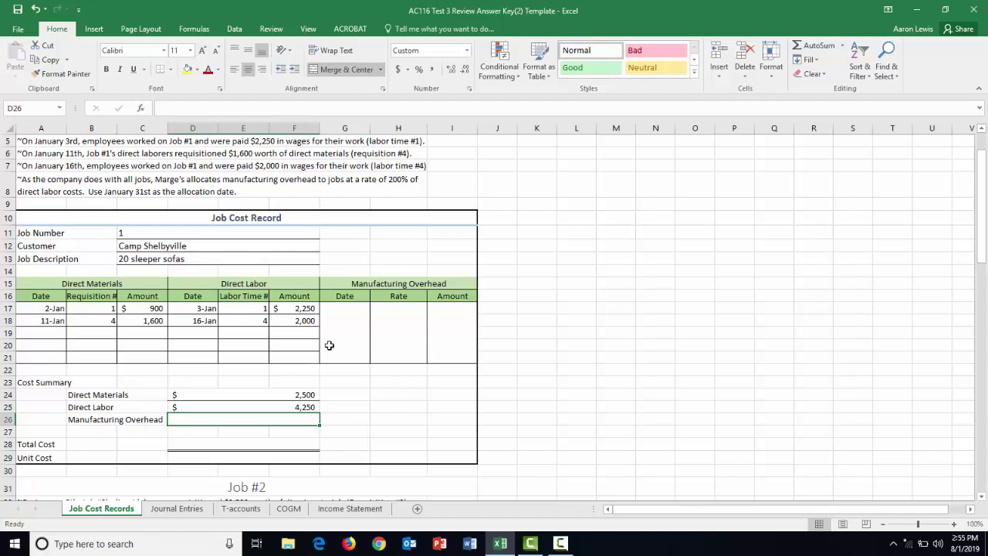
Step: Enter Job #1's manufacturing overhead allocation date as 1-31 and its rate as "200% of Direct Labor costs"
left_click(346, 320)
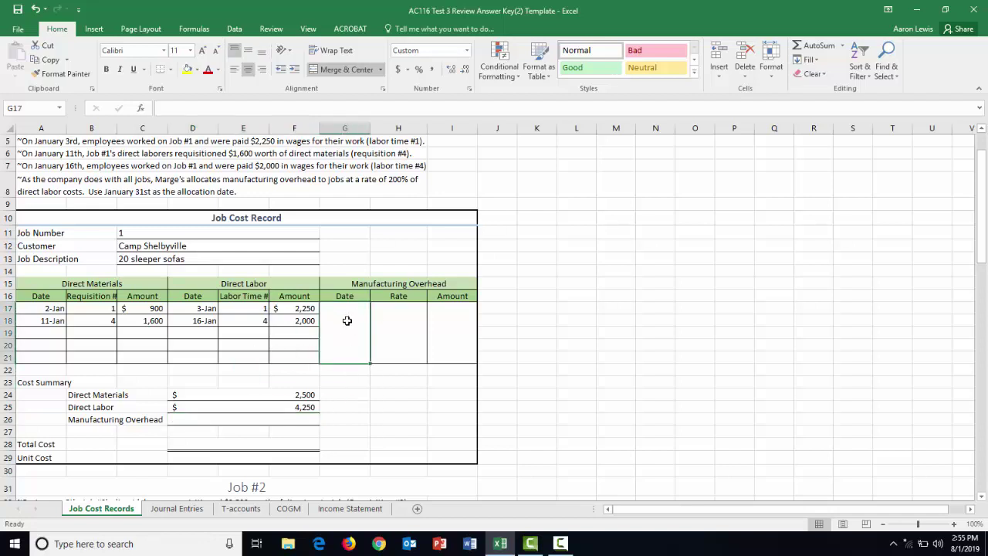
type("1-31")
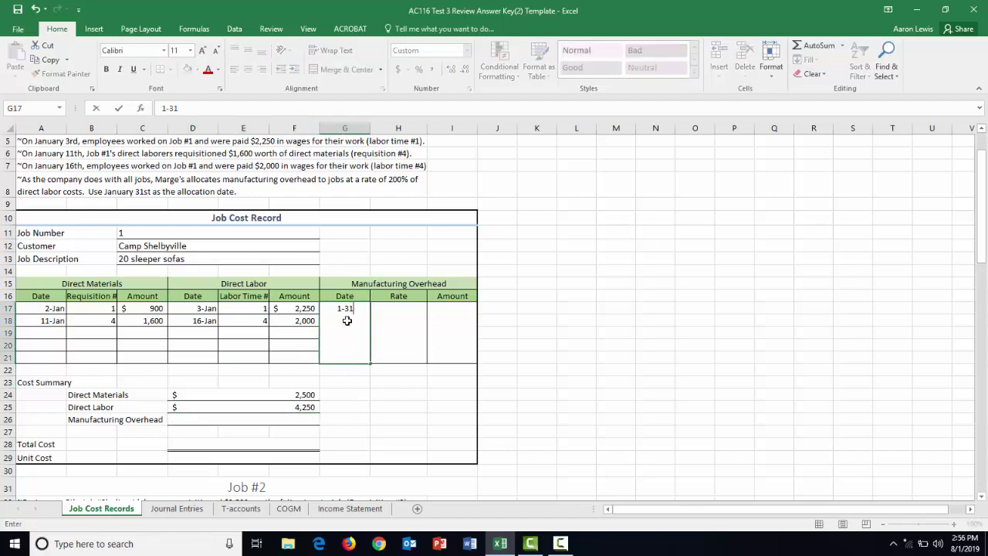
left_click(582, 353)
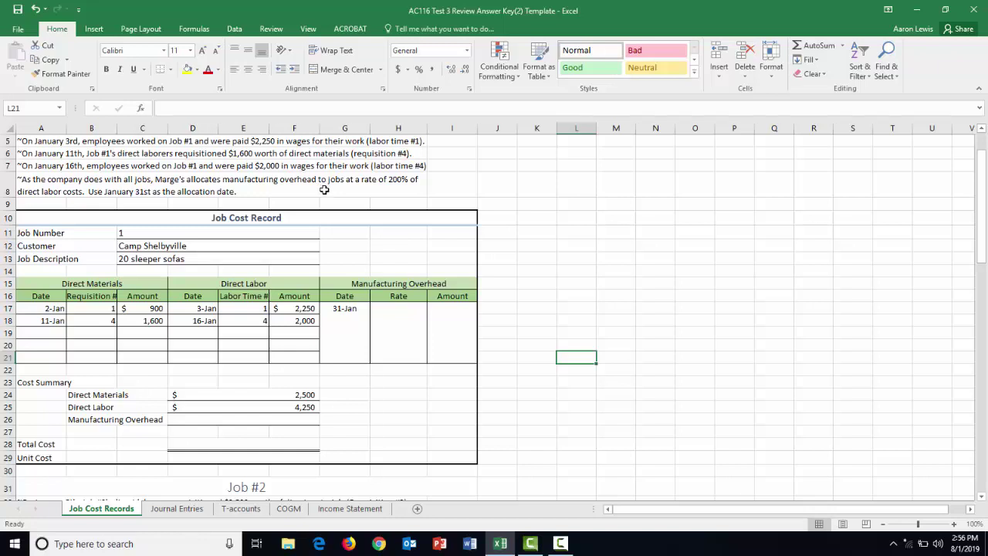
left_click(395, 308)
type("200")
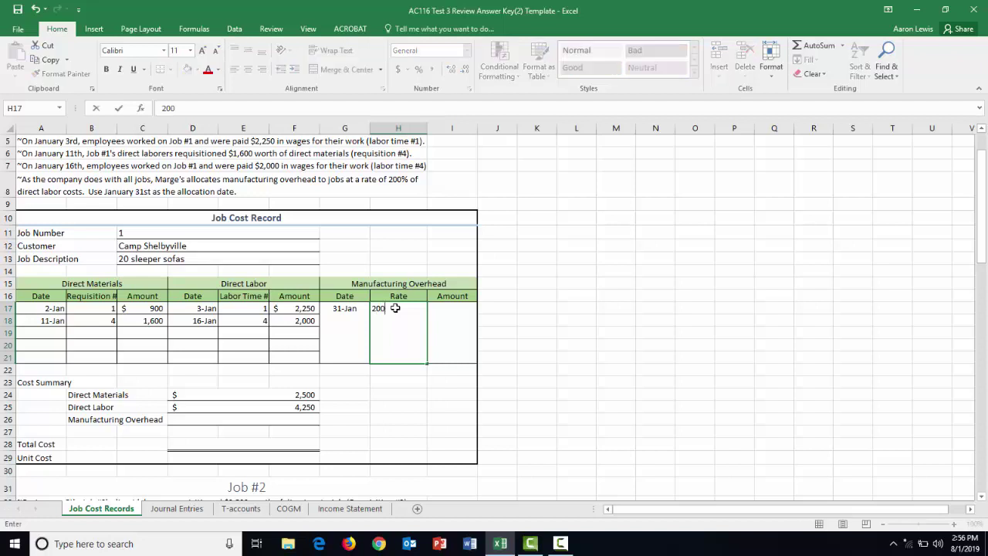
type("% of Direct Labor costs")
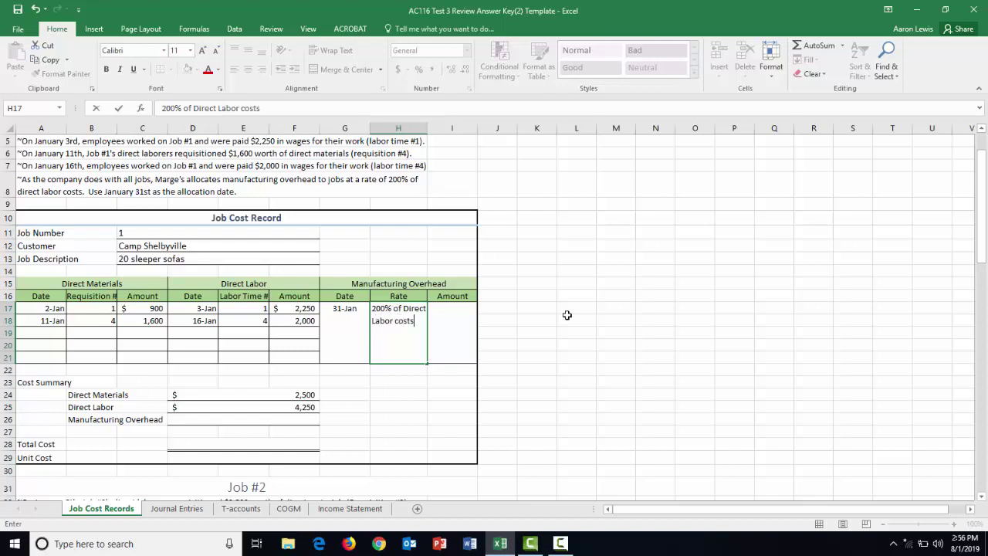
left_click(569, 318)
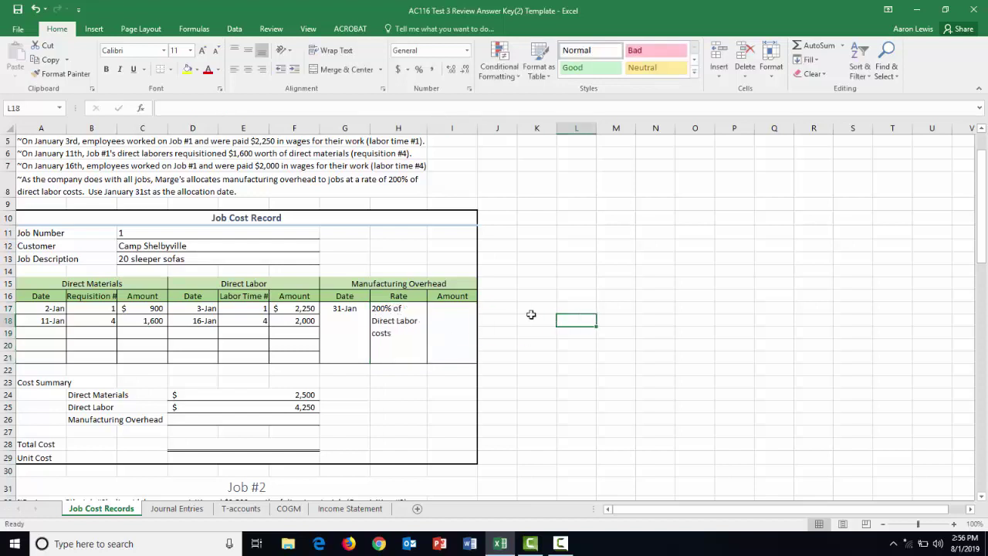
Step: Calculate Job #1's manufacturing overhead amount by multiplying the direct labor total in D25 by 2.00
left_click(462, 314)
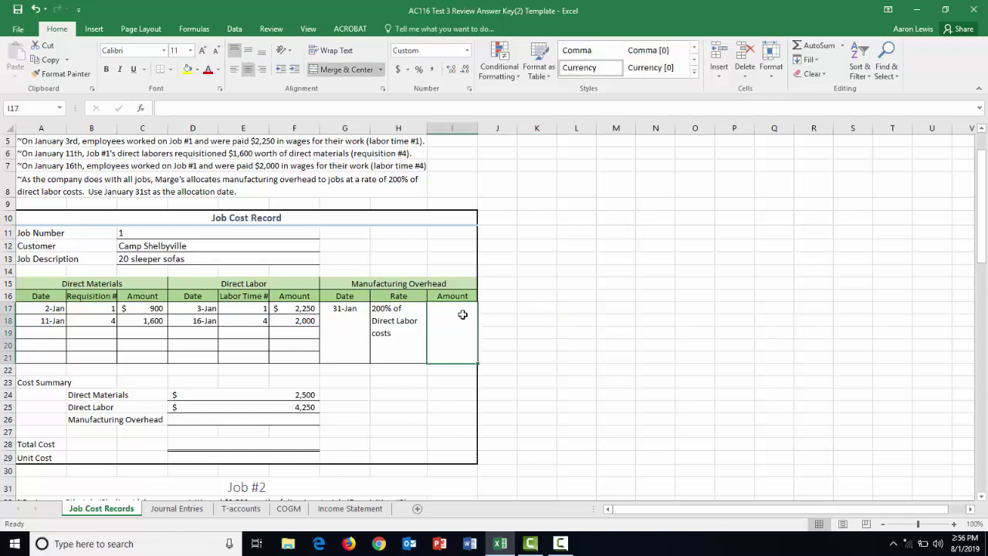
type("=")
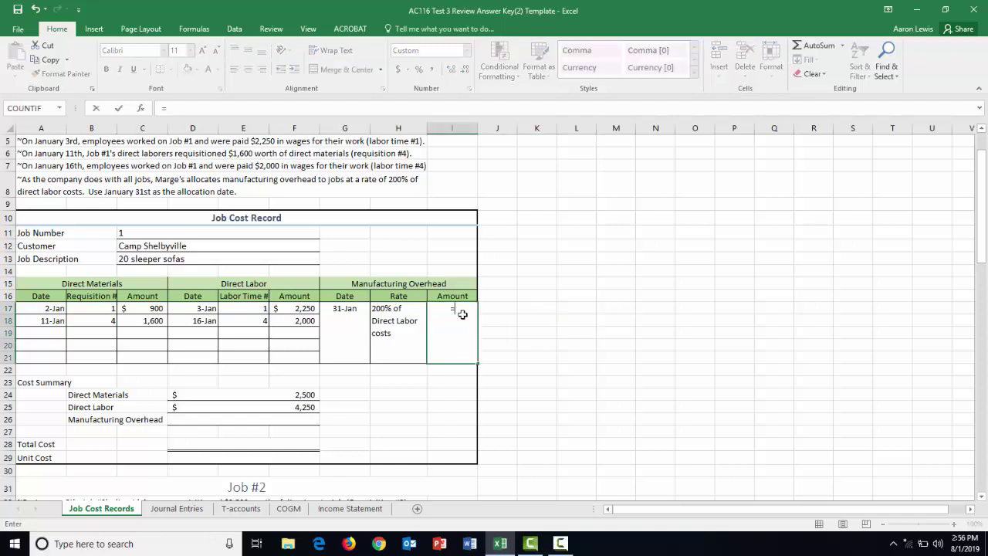
left_click(296, 406)
type("*")
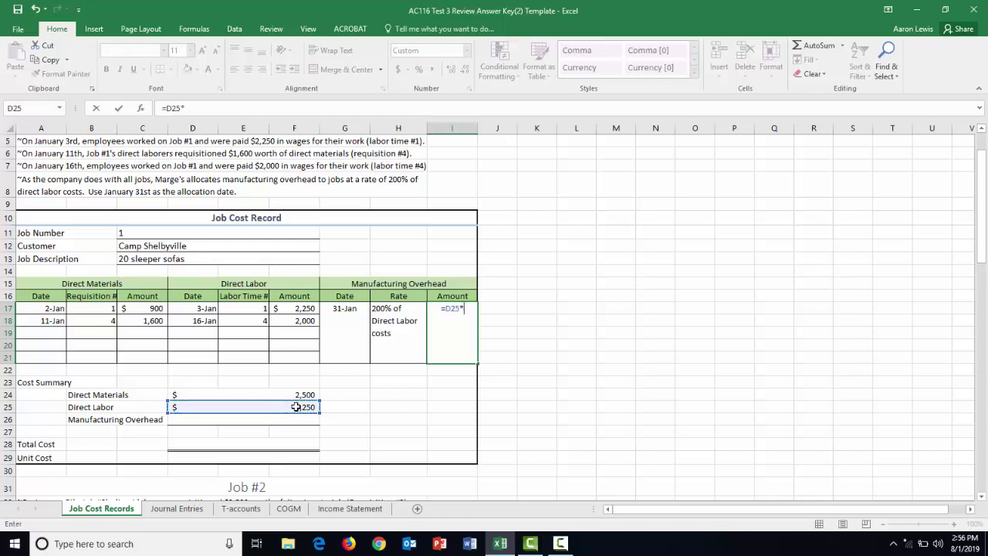
type("2.00")
key("Return")
Step: Link the Manufacturing Overhead line of Job #1's cost summary to the overhead amount in I17
left_click(293, 420)
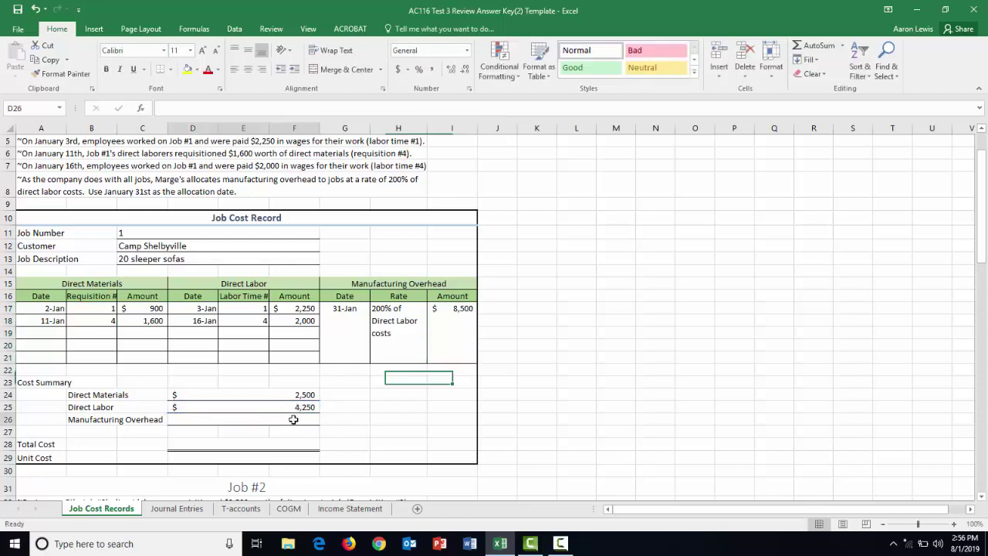
type("=")
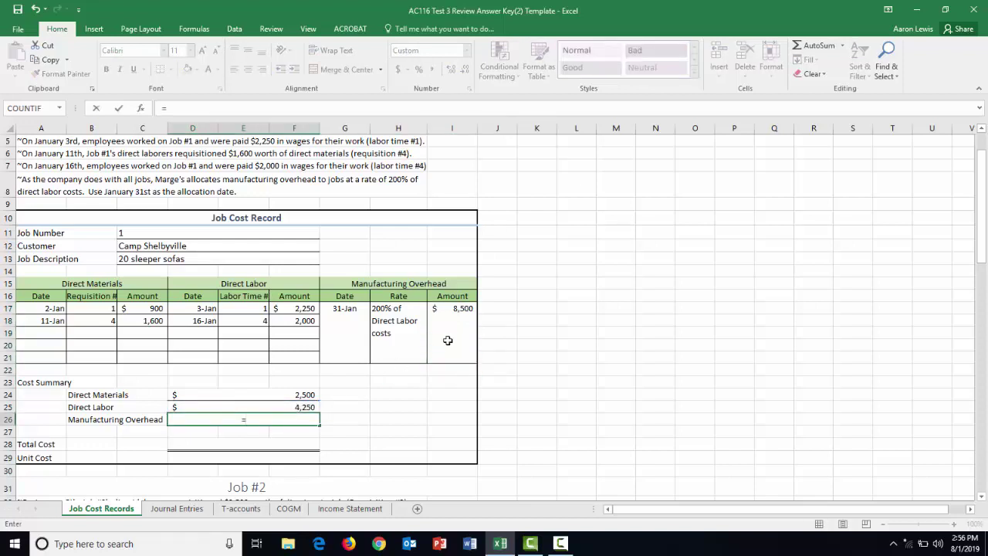
left_click(461, 314)
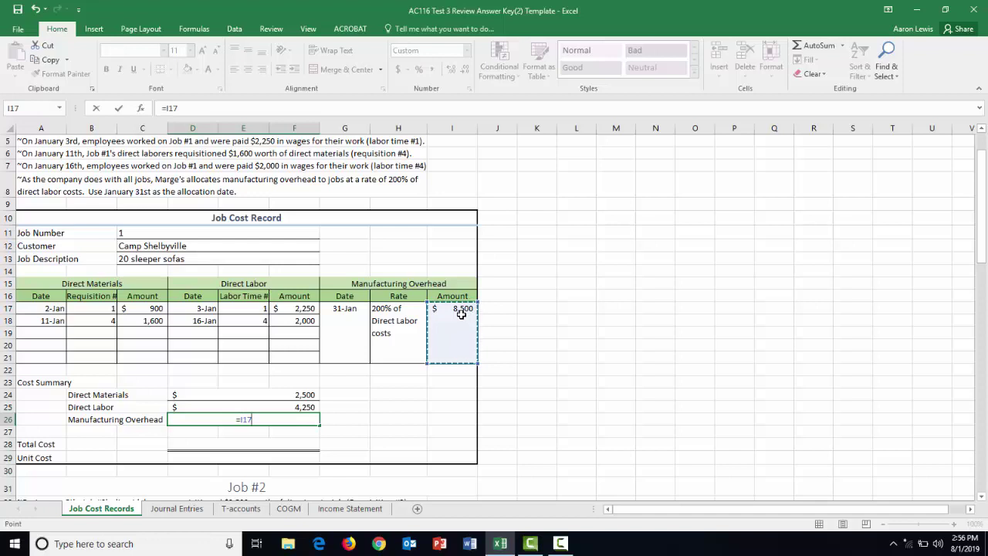
key("Return")
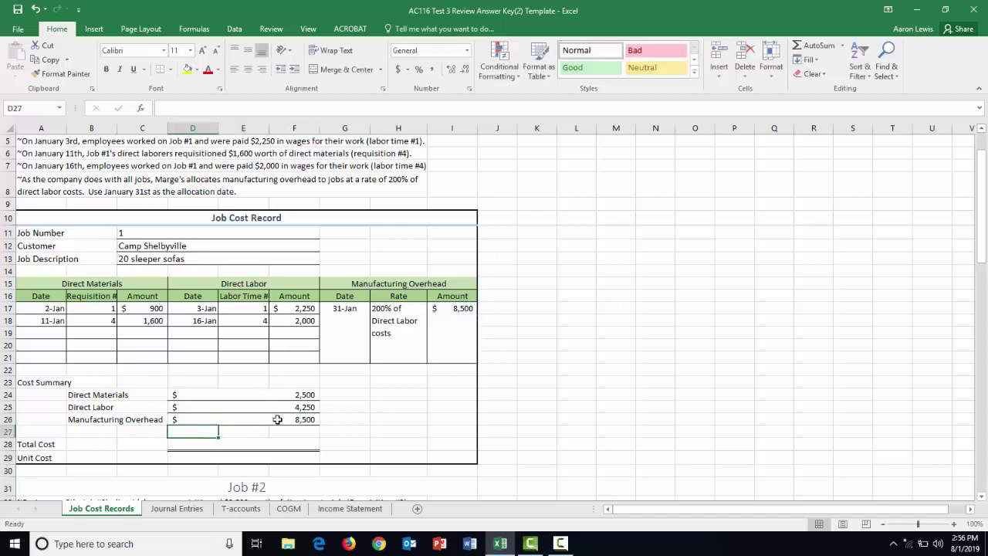
Step: Calculate Job #1's Total Cost by summing direct materials, direct labor and manufacturing overhead in D24:F26
left_click(291, 443)
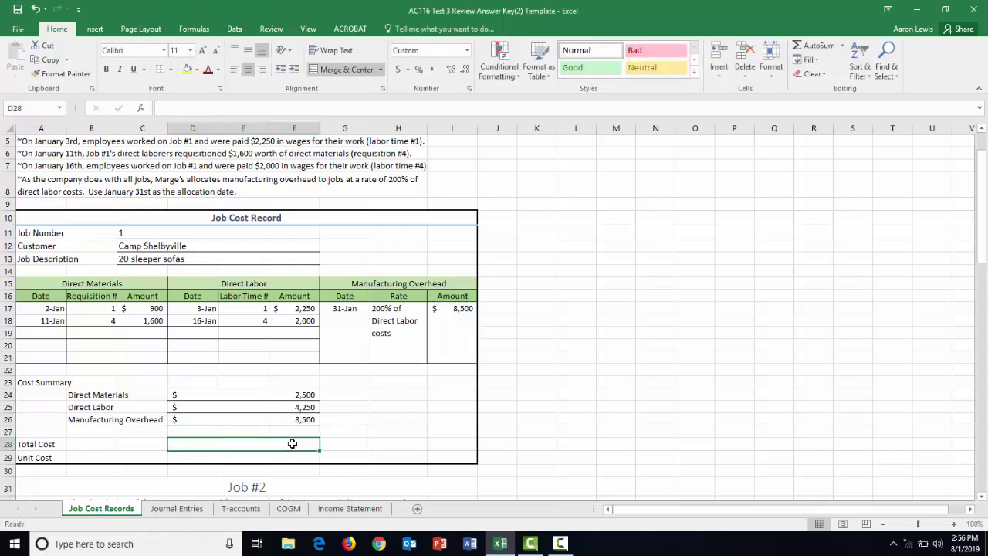
type("=sum")
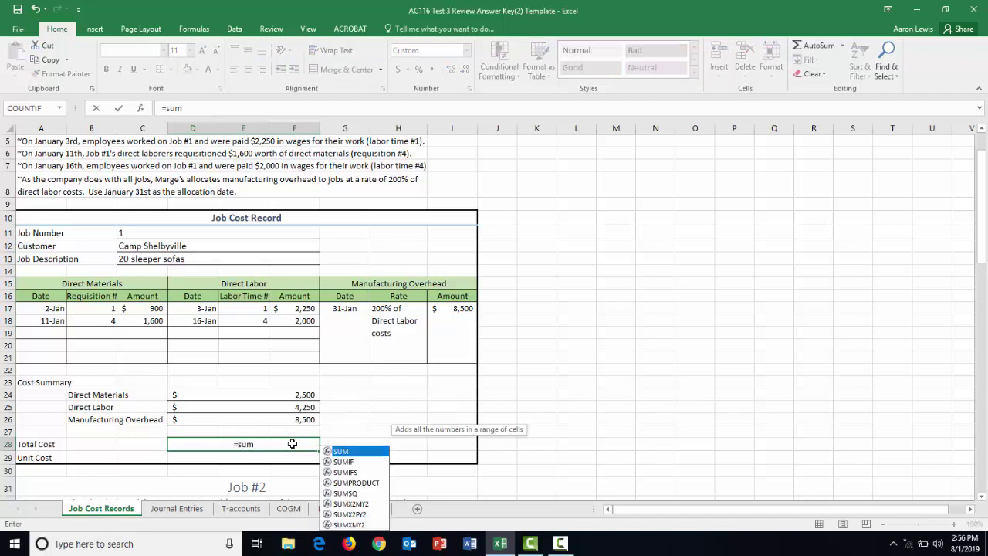
type("(")
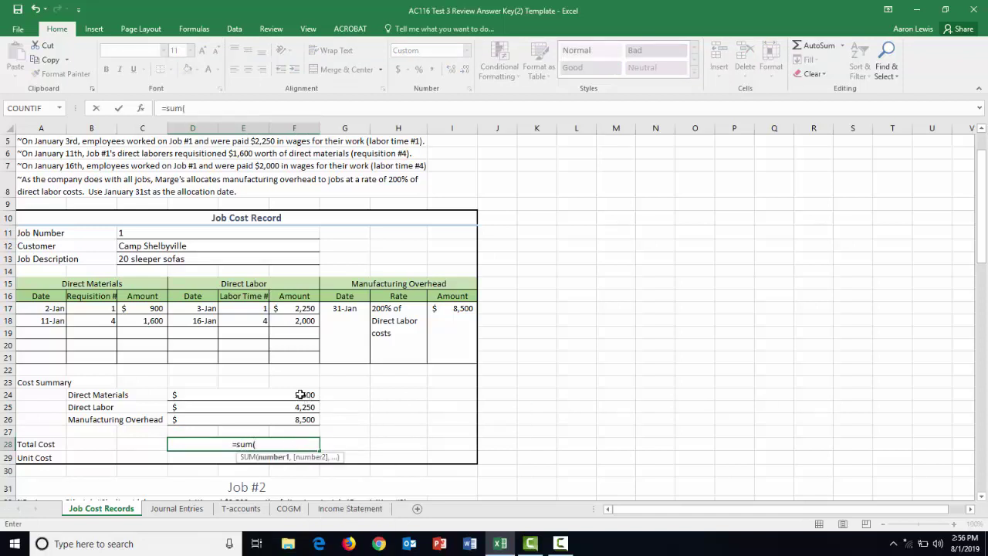
left_click_drag(301, 395, 298, 419)
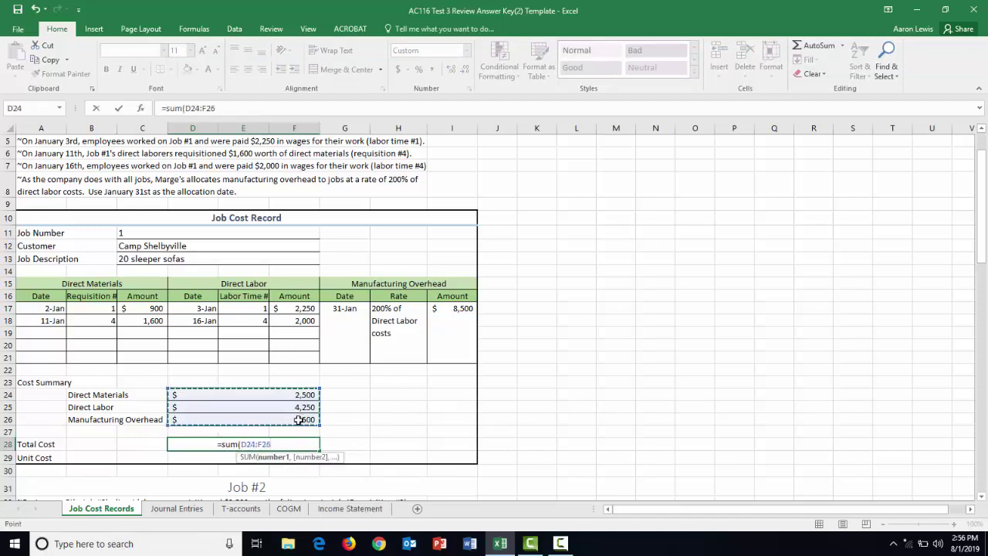
key("Return")
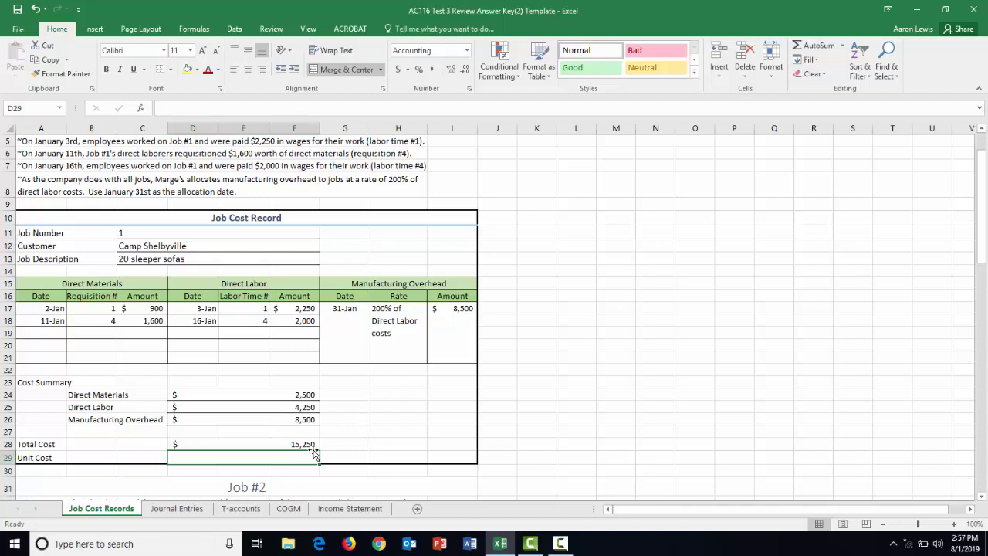
Step: Calculate Job #1's Unit Cost by dividing the total cost in D28 by 20
type("=")
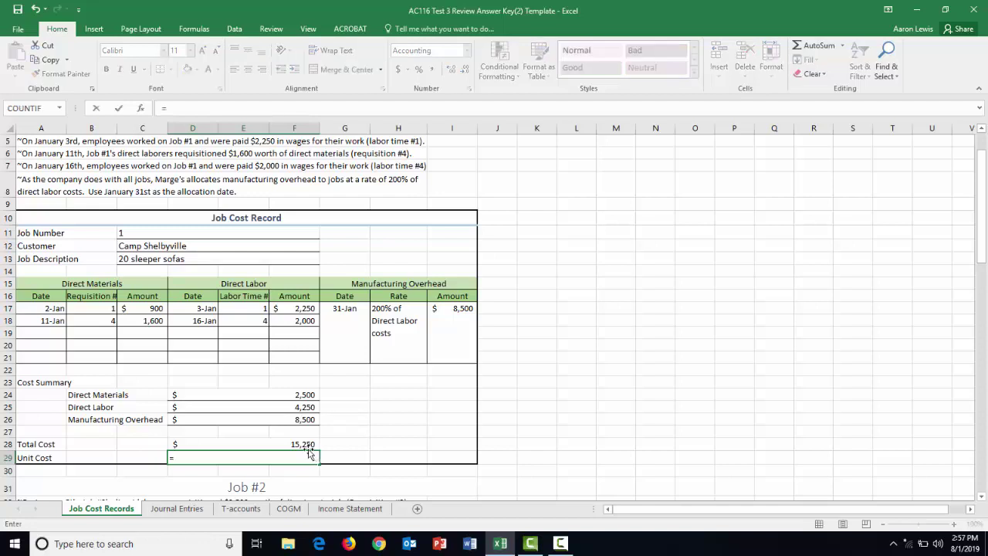
left_click(301, 444)
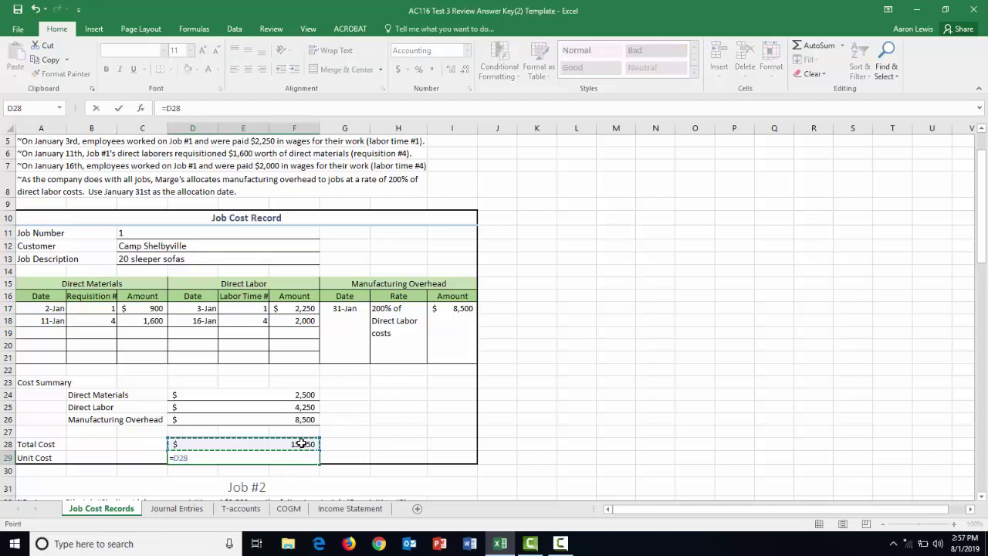
type("/")
type("20")
key("Return")
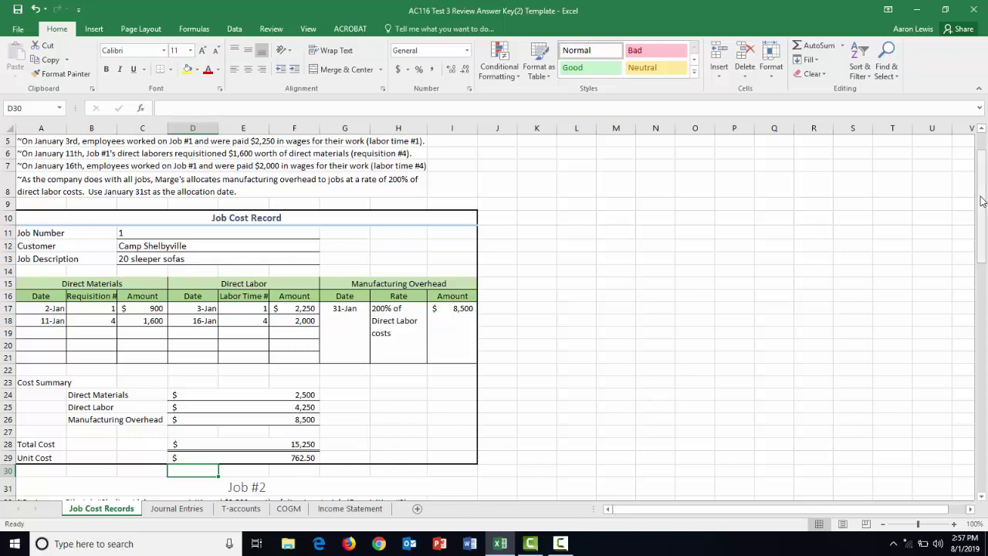
Step: Fill in Job #2's record header with job number 2, customer Syzslak Hotels and job description "30 couches"
left_click_drag(981, 201, 981, 262)
left_click(225, 415)
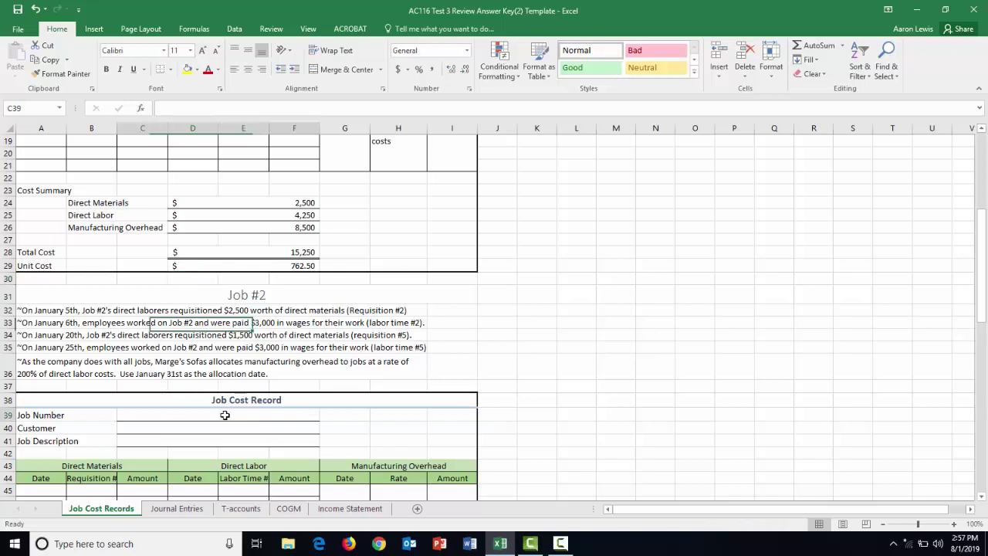
type("2")
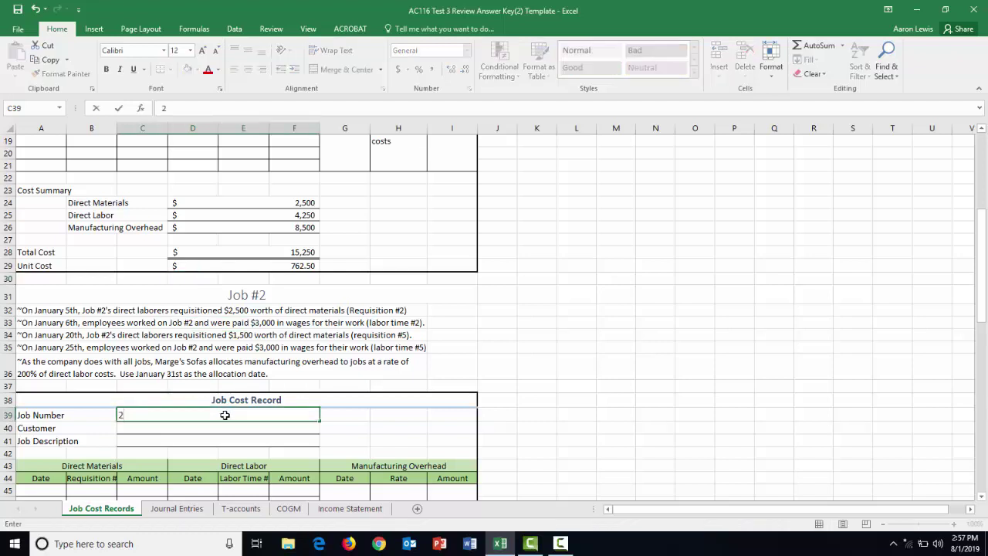
left_click(182, 427)
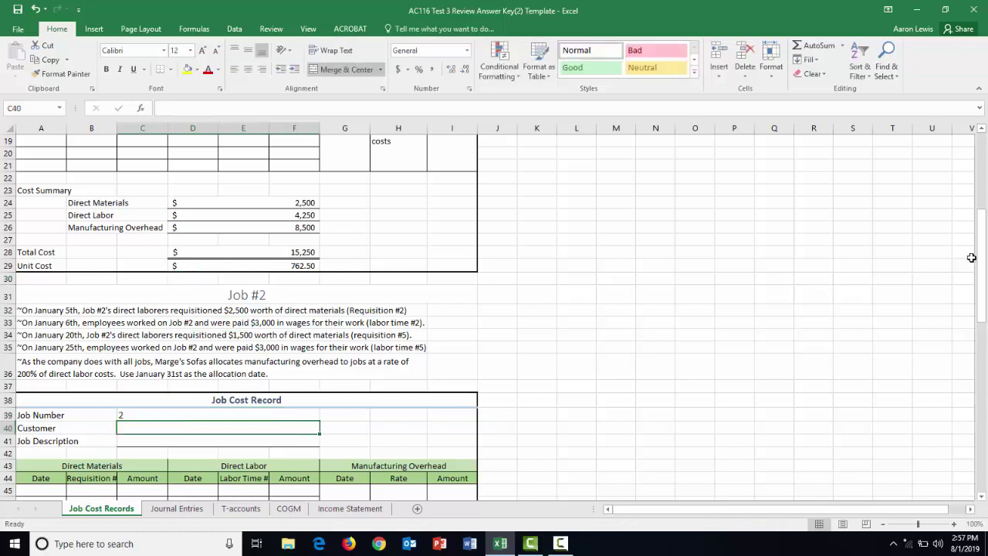
left_click_drag(981, 259, 984, 182)
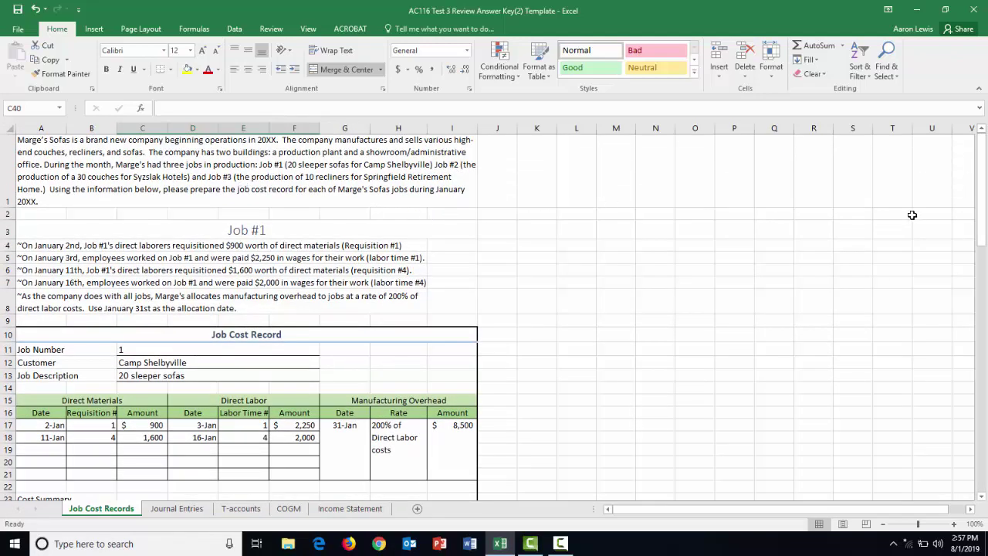
left_click_drag(984, 233, 974, 317)
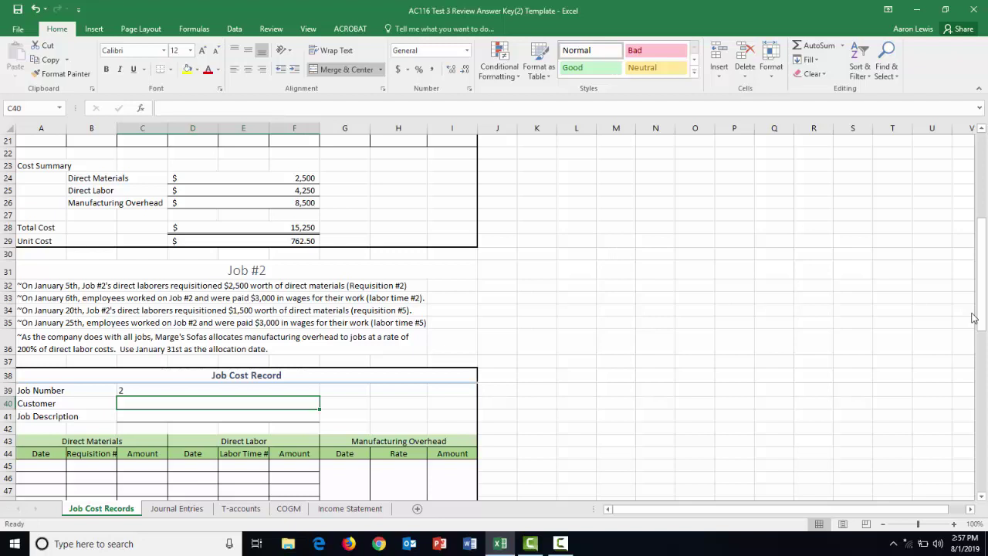
type("Sy")
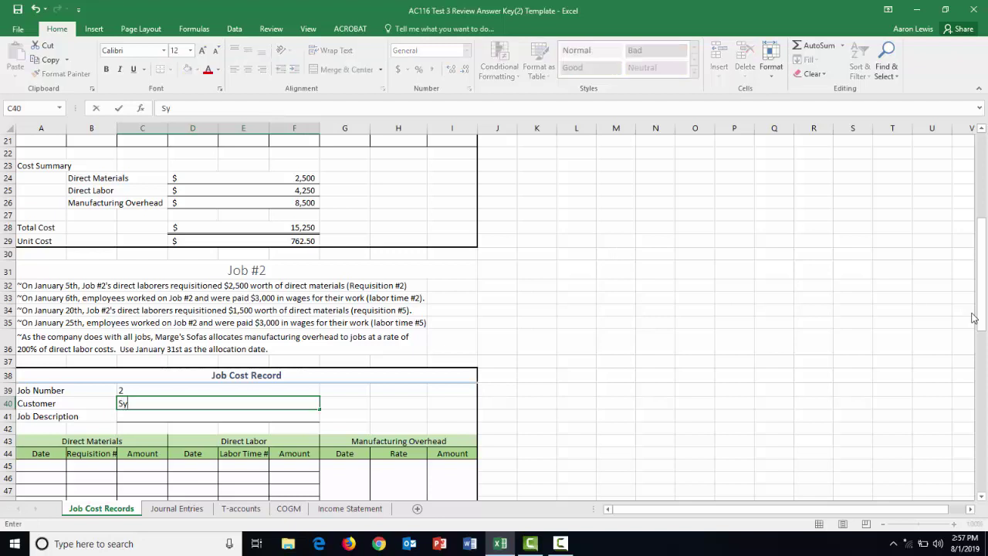
type("zslak Hotels")
left_click(231, 416)
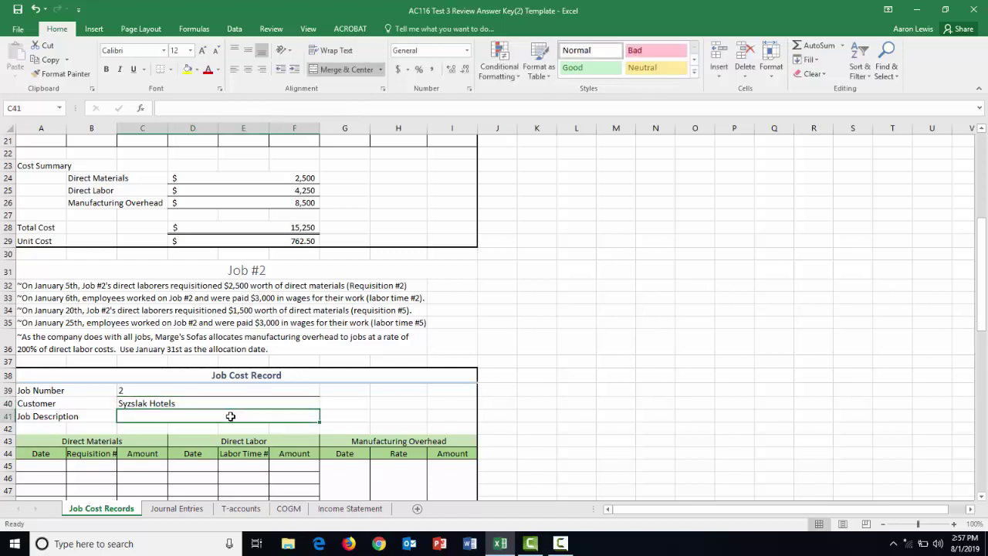
type("30 couc")
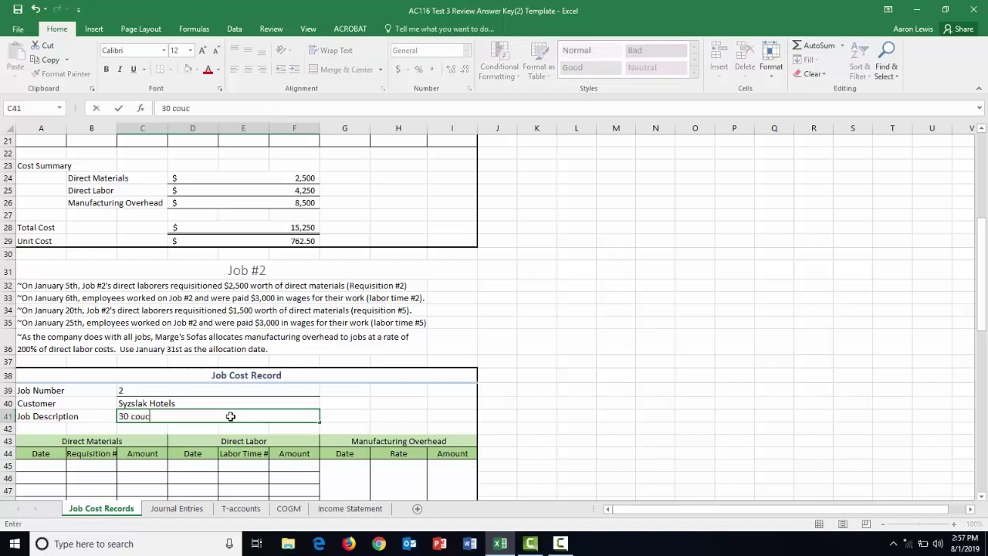
type("hes")
left_click(550, 422)
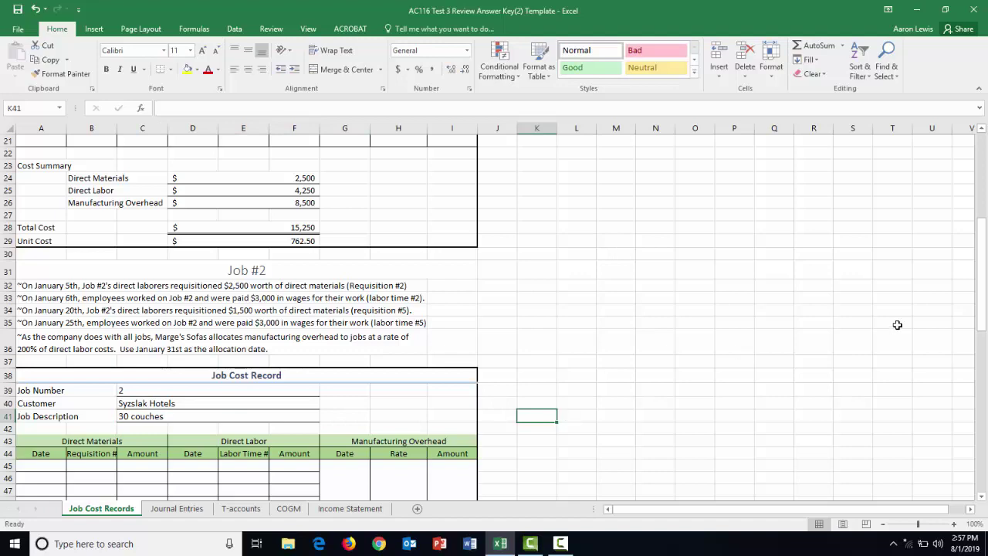
Step: Record the first direct materials entry for Job #2: date 1-5, requisition number 2, amount 2500
left_click_drag(981, 327, 982, 349)
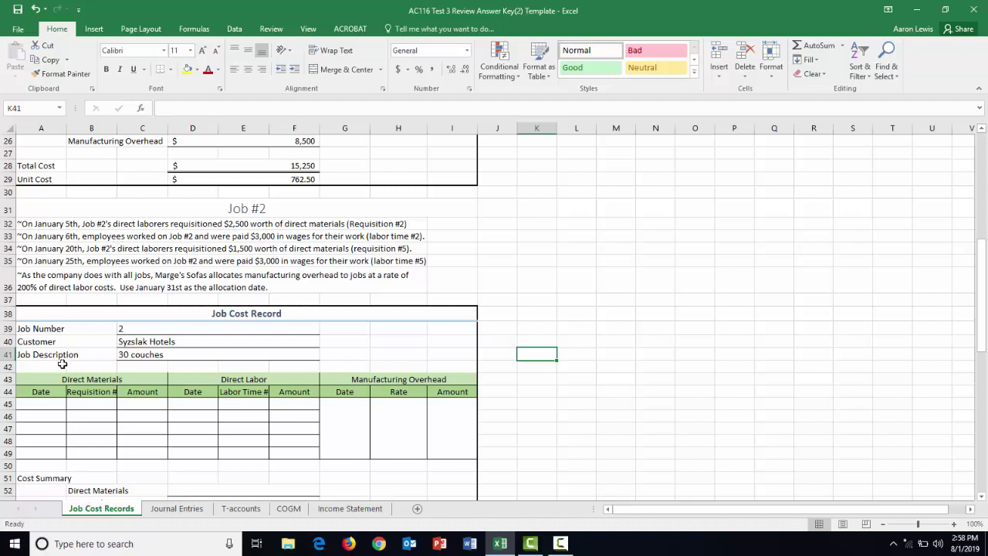
left_click(49, 402)
type("1")
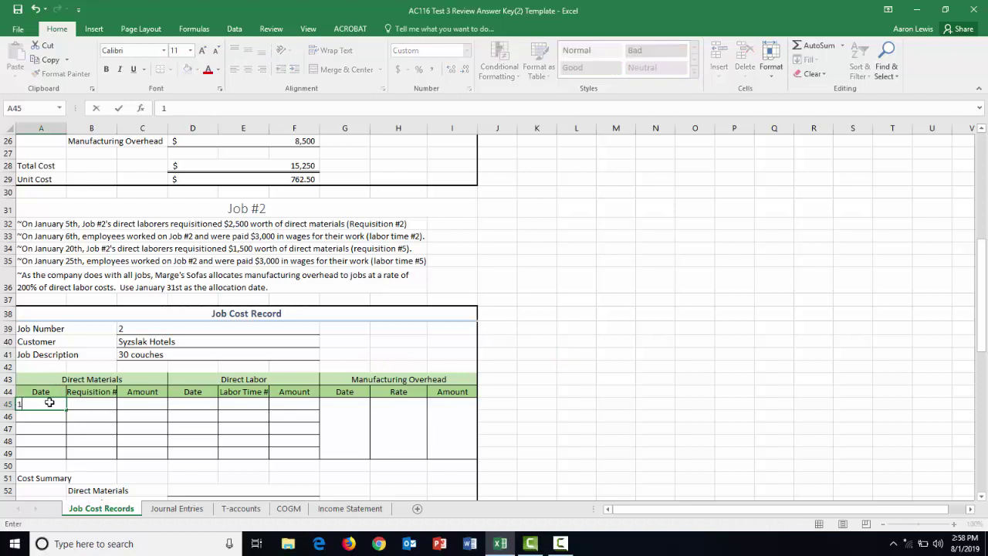
type("-5")
left_click(88, 405)
type("2")
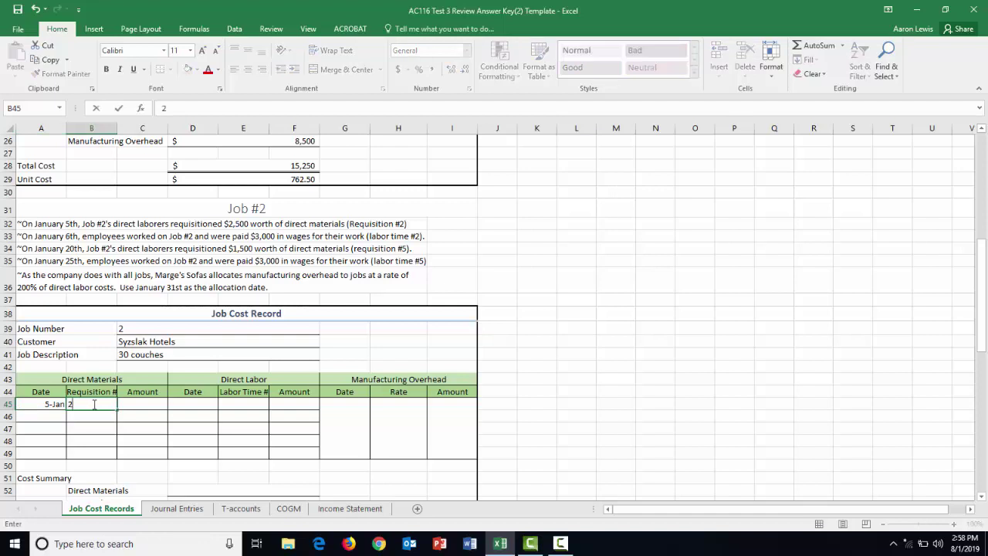
left_click(135, 404)
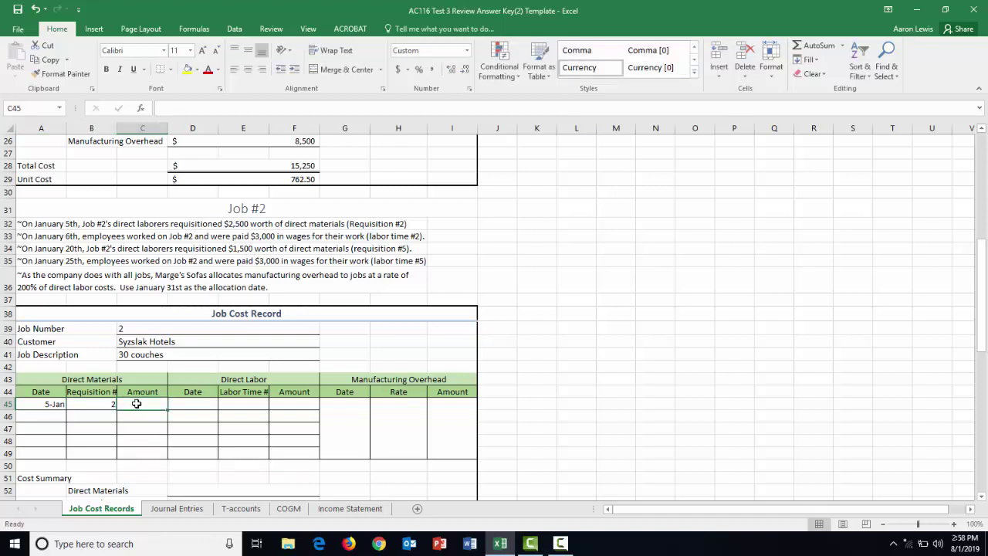
type("2500")
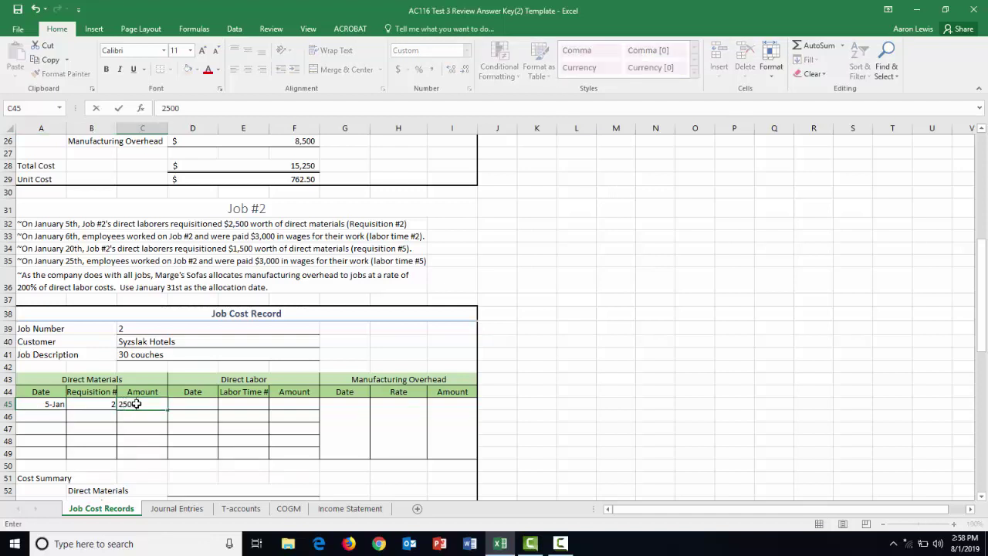
Step: Record the first direct labor entry for Job #2: date 1-6, labor time number 2, amount 3000
left_click(525, 414)
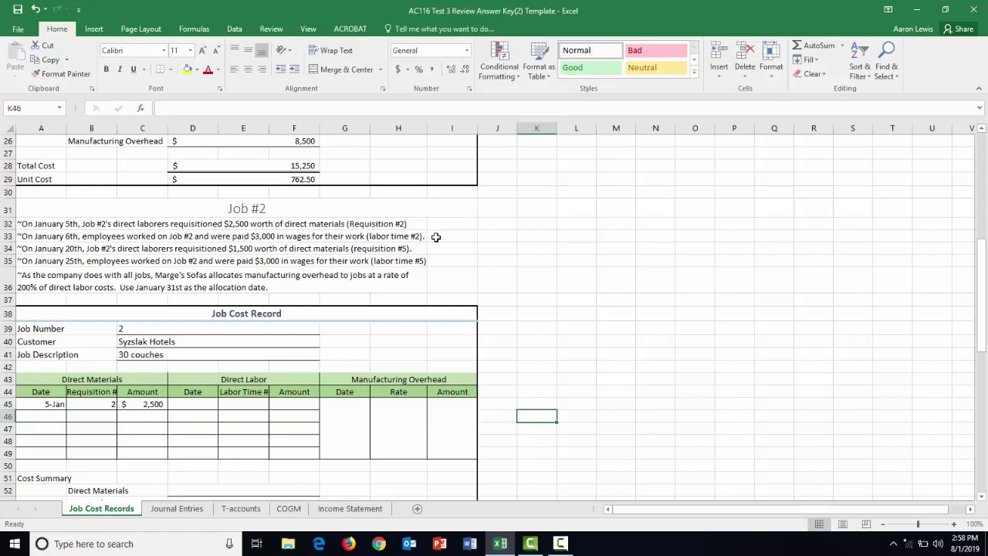
left_click(181, 407)
type("1")
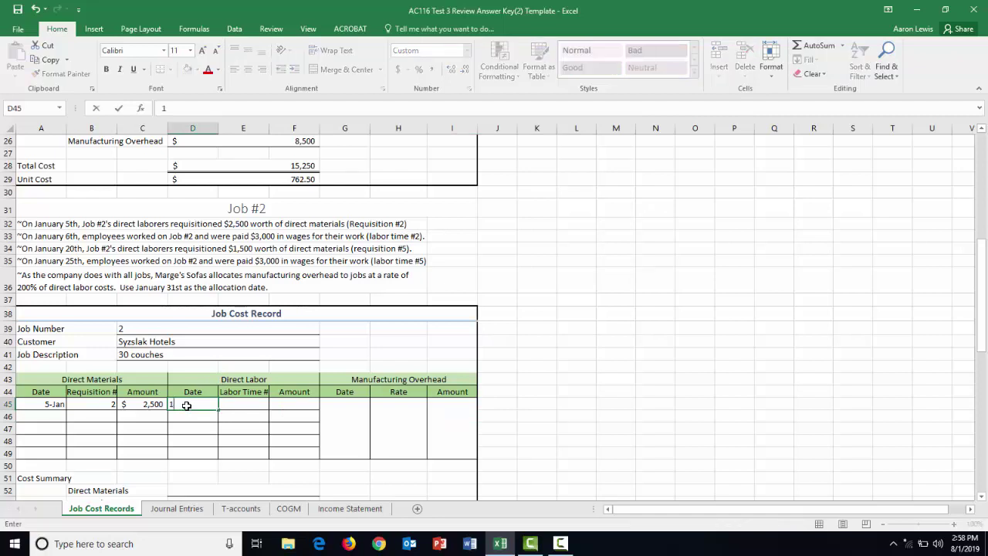
type("-6")
left_click(236, 402)
type("2")
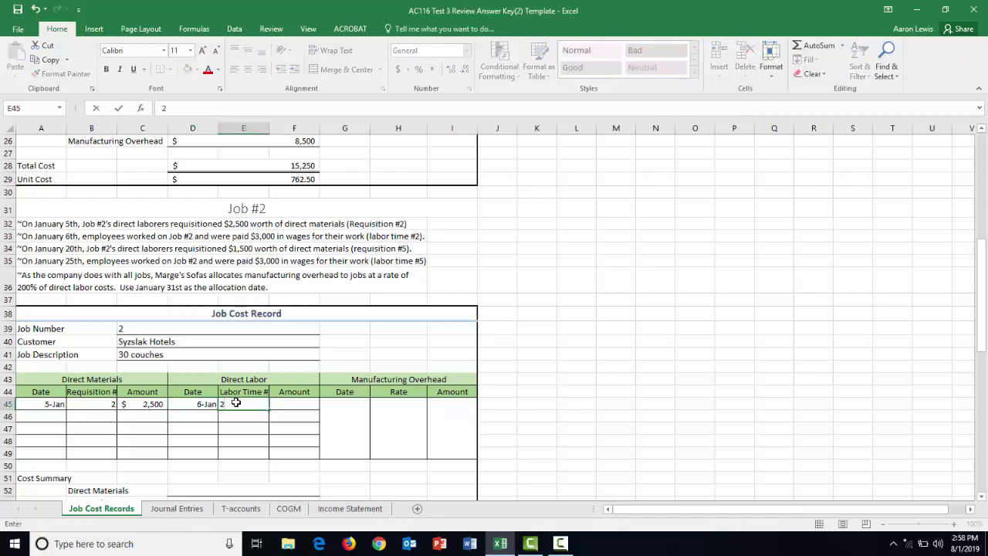
left_click(293, 405)
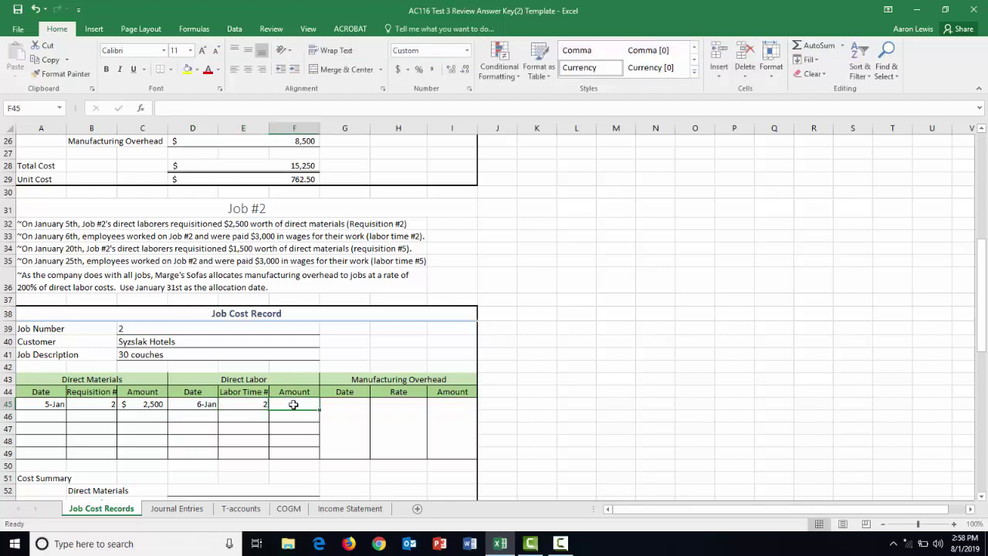
type("3")
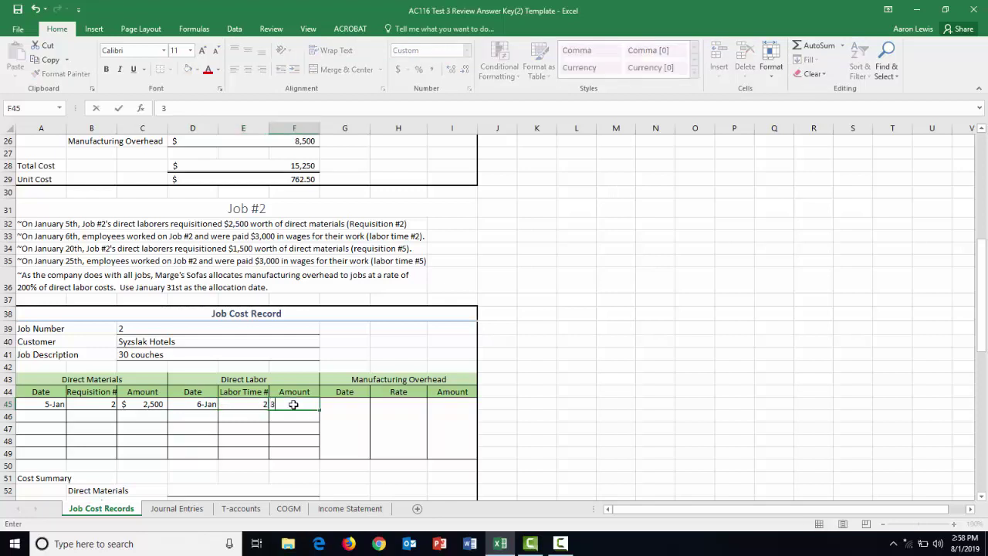
type("000")
left_click(573, 402)
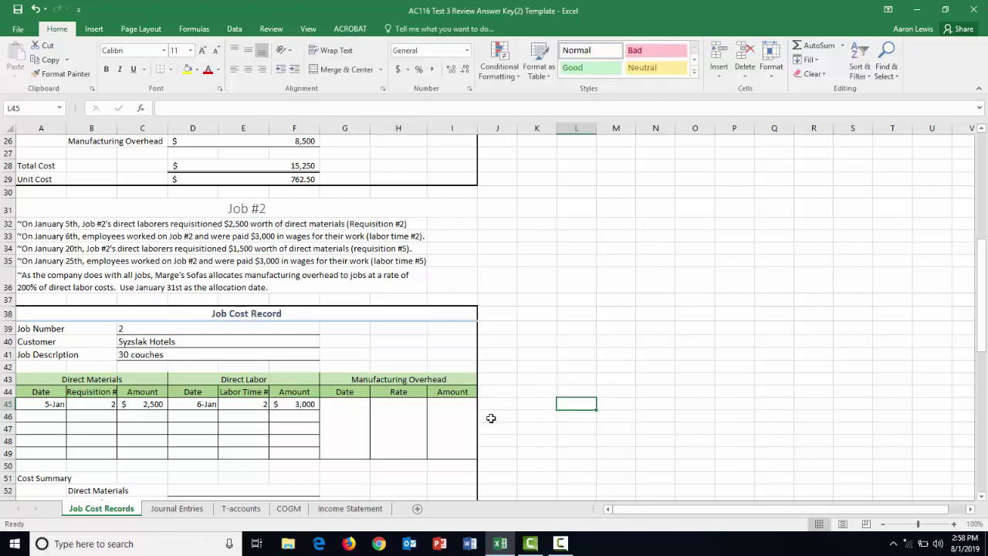
Step: Record the second direct materials entry for Job #2: date 1-20, requisition number 5, amount 1500
left_click(50, 415)
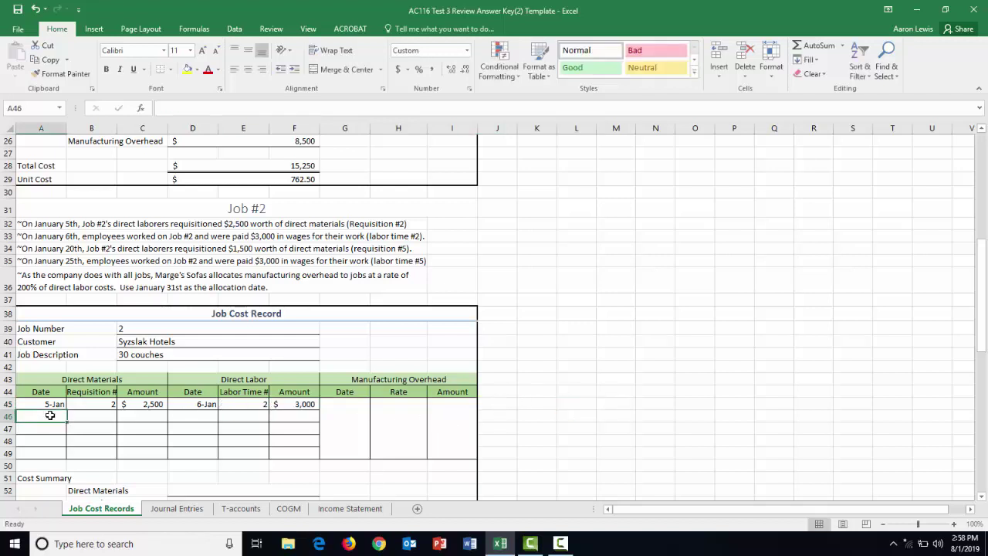
type("1-20")
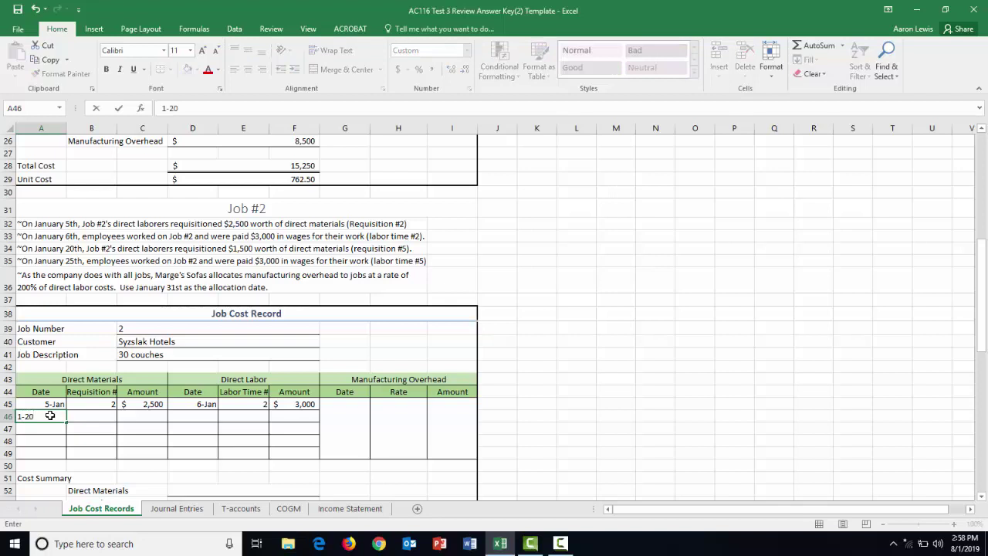
left_click(89, 416)
type("5")
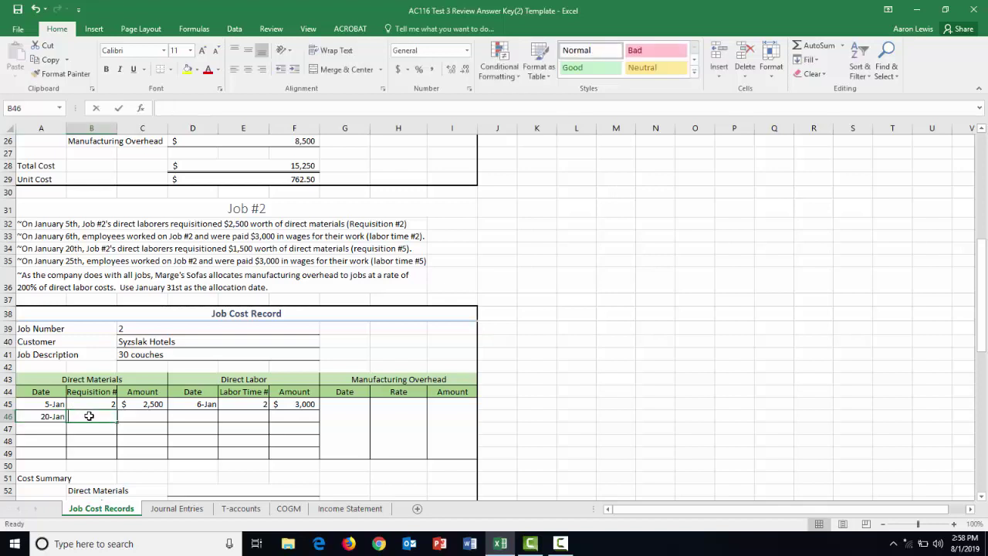
left_click(142, 418)
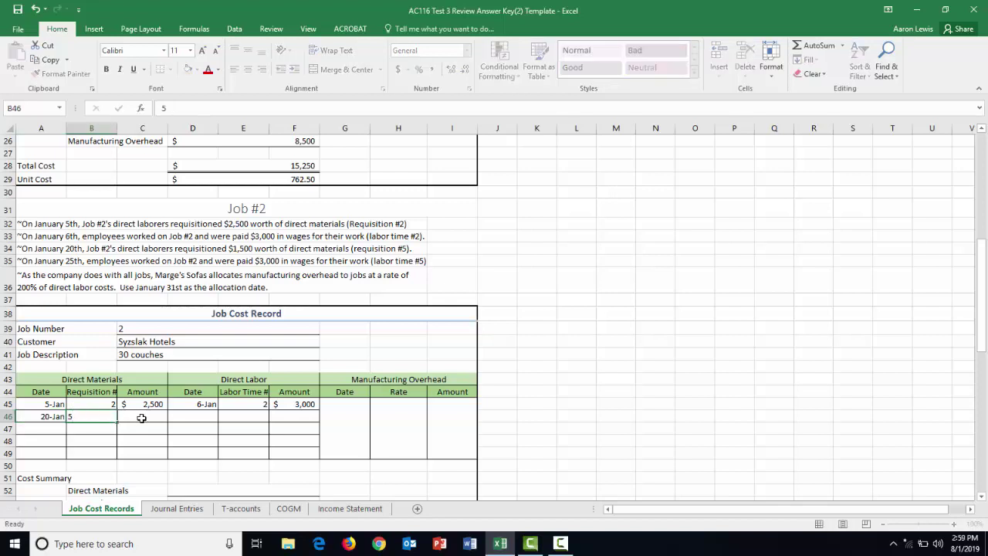
type("1500")
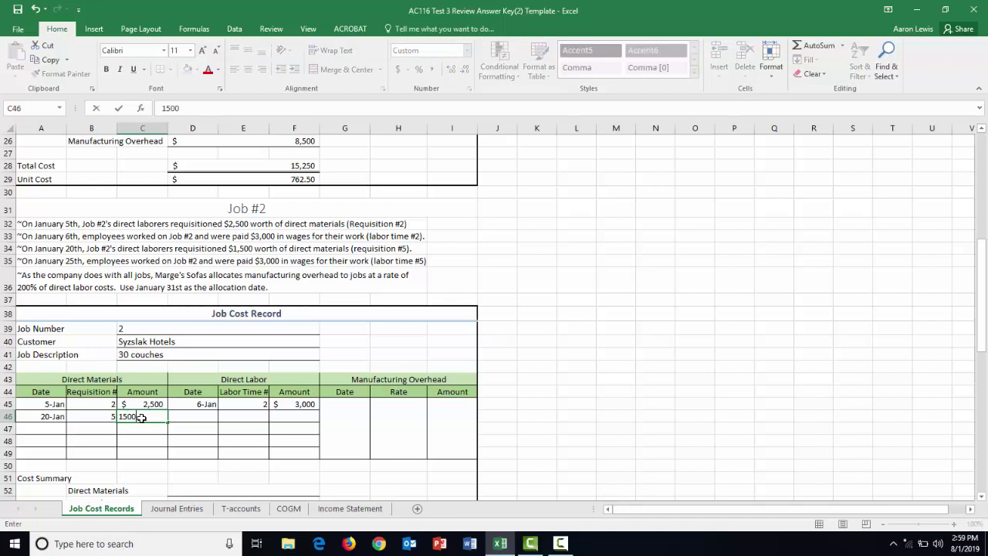
Step: Record the second direct labor entry for Job #2: date 1-25, labor time number 5, amount 3000
left_click(188, 415)
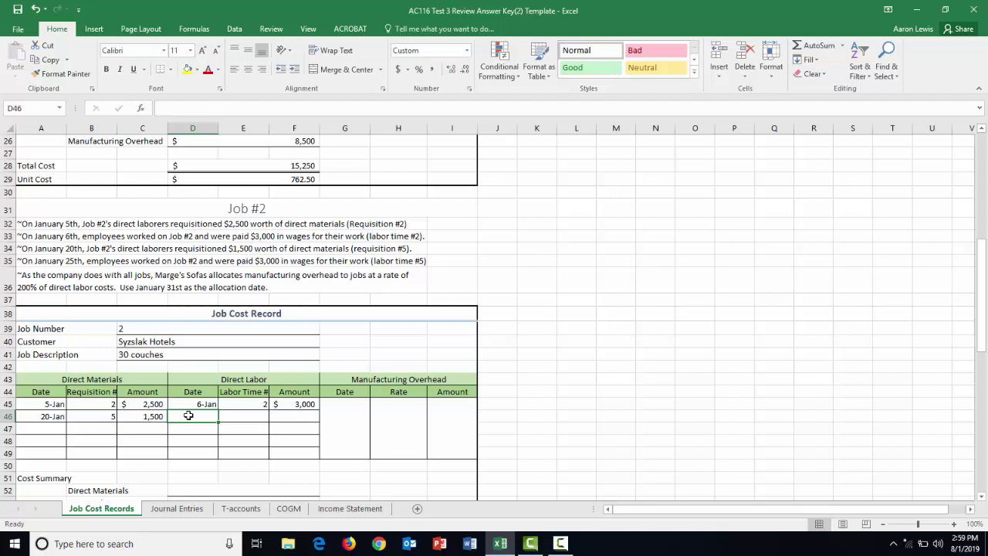
type("1-2")
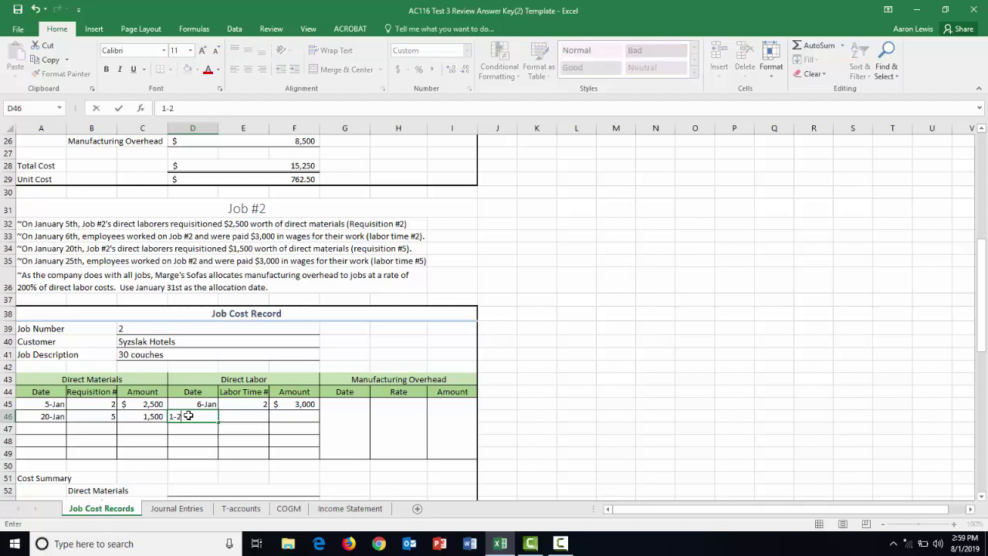
type("5")
left_click(241, 415)
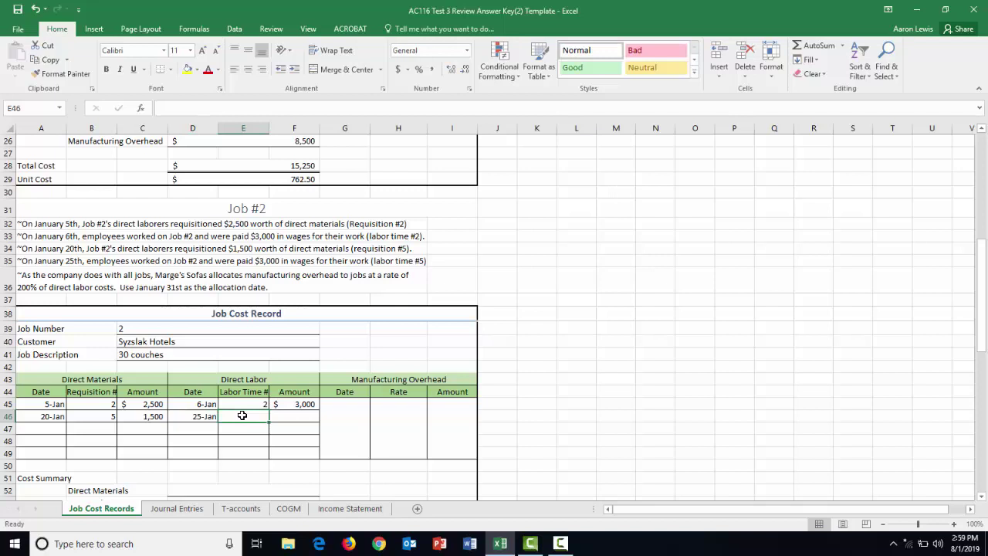
type("5")
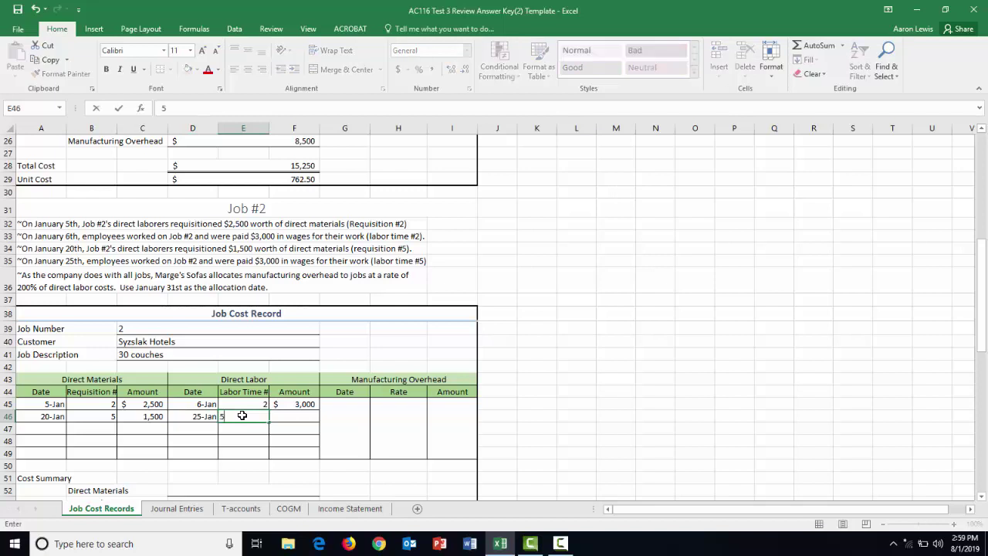
left_click(297, 417)
type("3000")
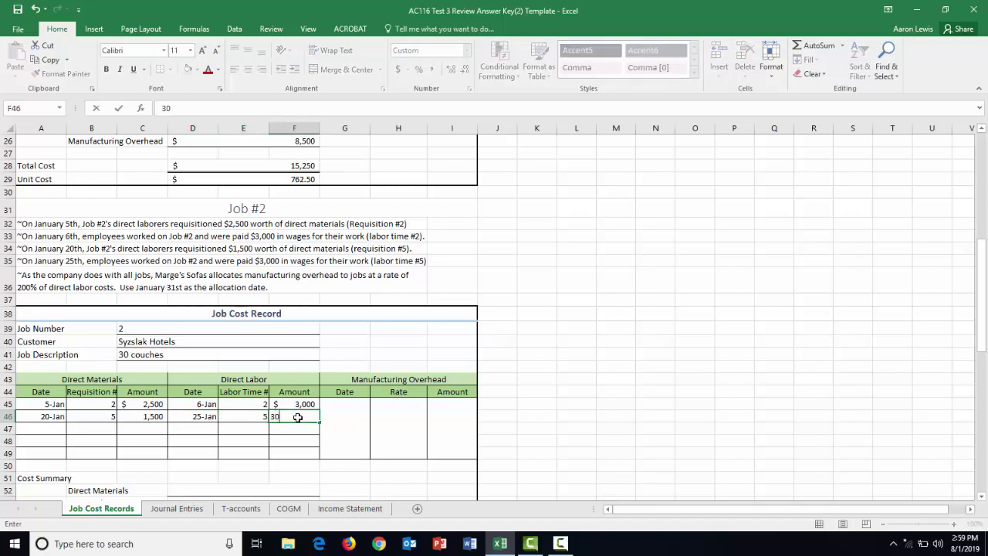
left_click(528, 412)
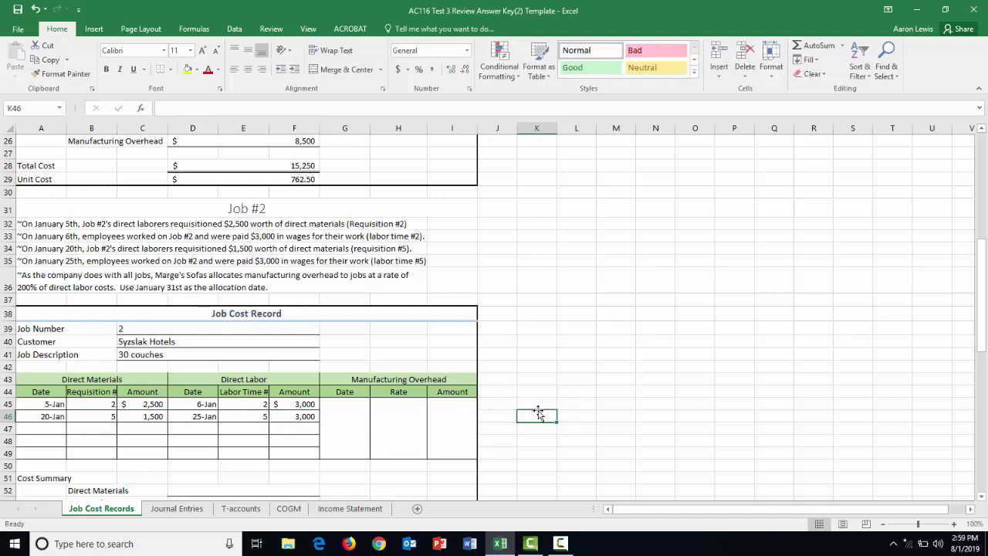
Step: Calculate Direct Materials in Job #2's cost summary as the sum of the material amounts in C45:C49
left_click_drag(986, 316, 984, 339)
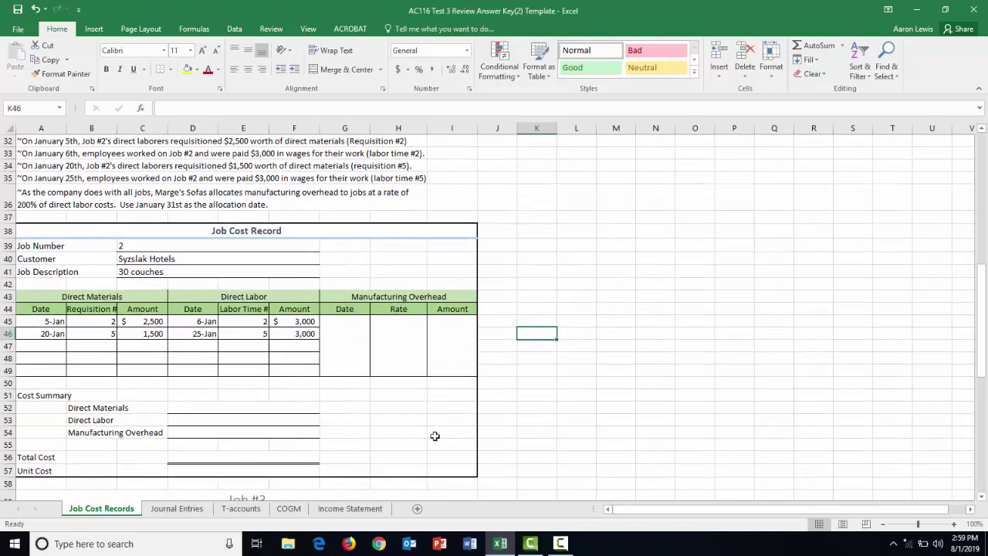
left_click(275, 407)
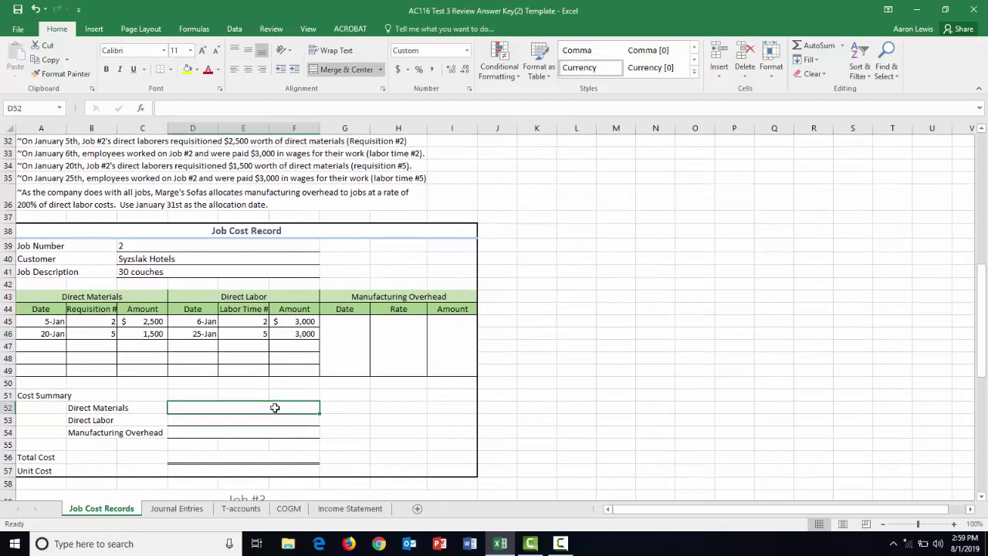
type("=sum")
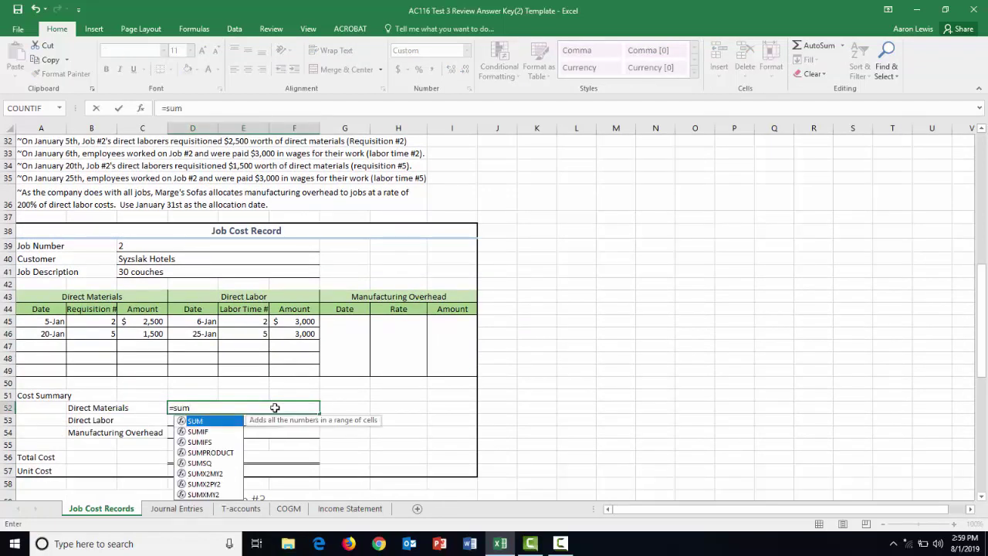
type("(")
left_click_drag(151, 321, 152, 366)
type(")")
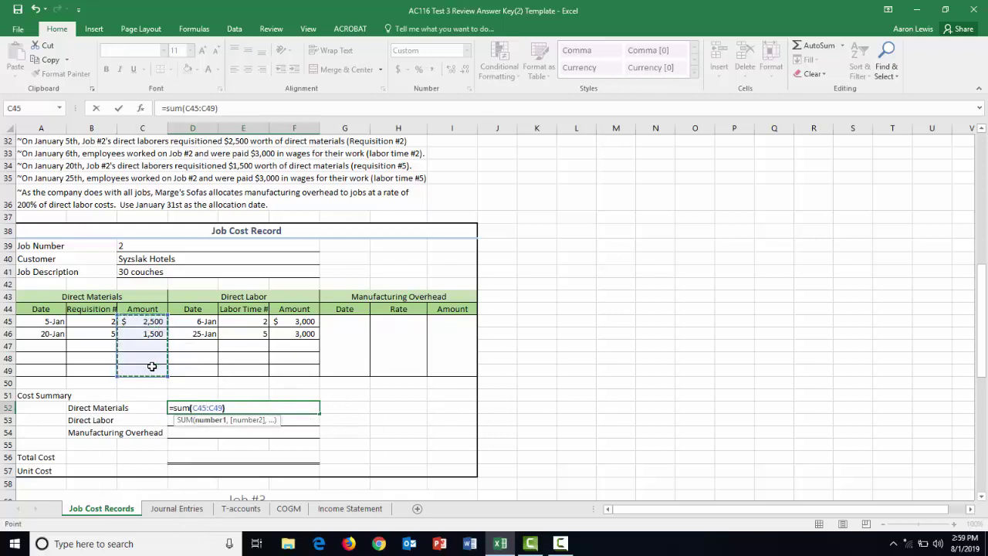
key("Return")
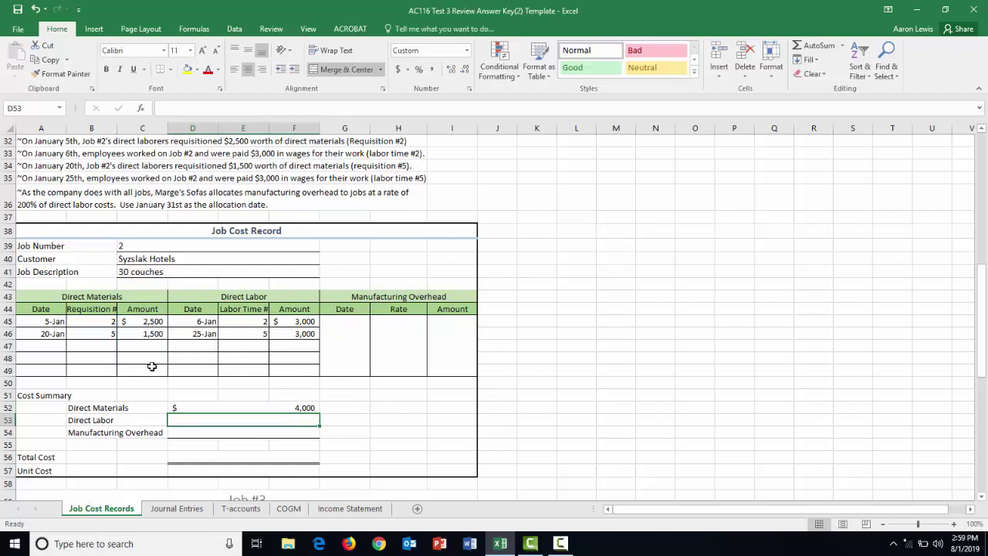
Step: Calculate Direct Labor in Job #2's cost summary as the sum of the labor amounts in F45:F49
type("=sum")
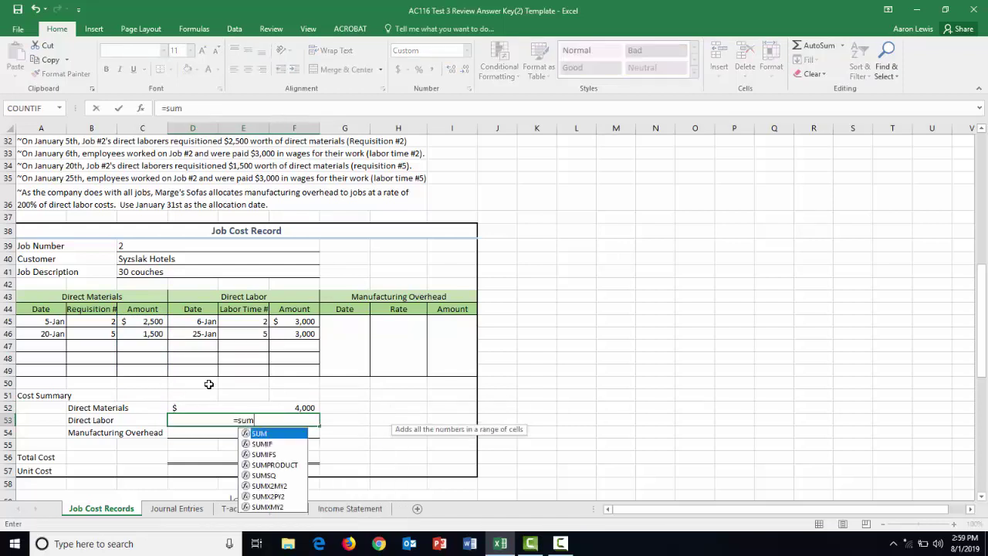
type("(")
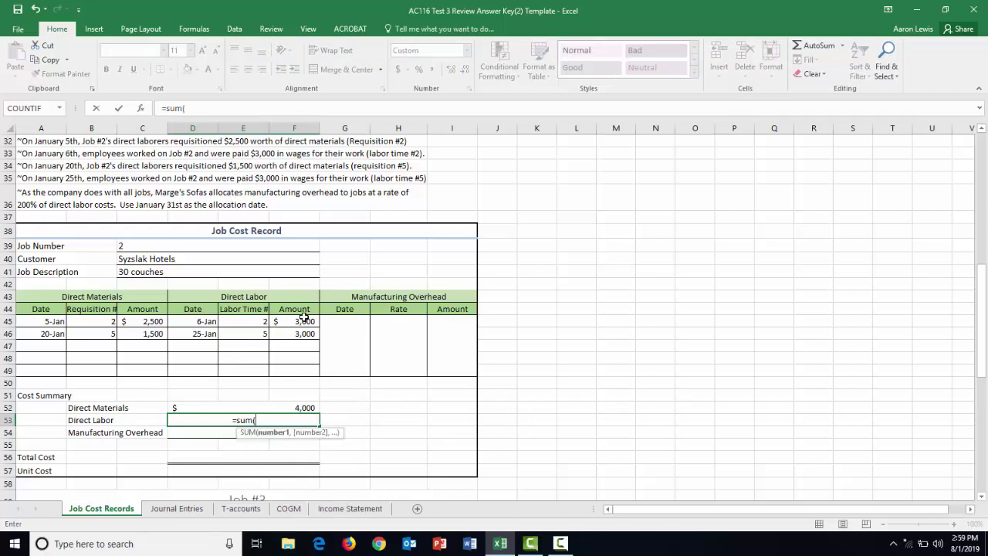
left_click_drag(308, 319, 300, 368)
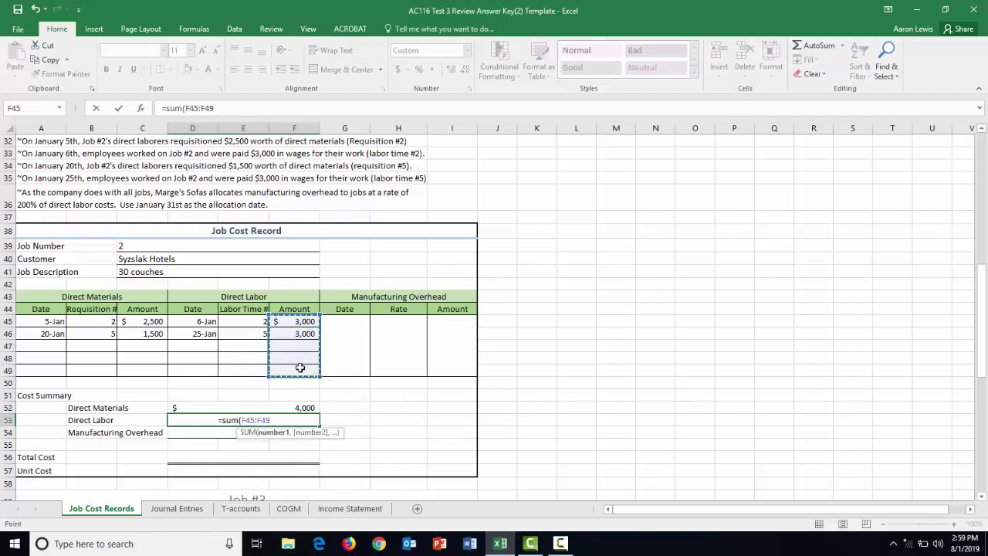
type(")")
key("Return")
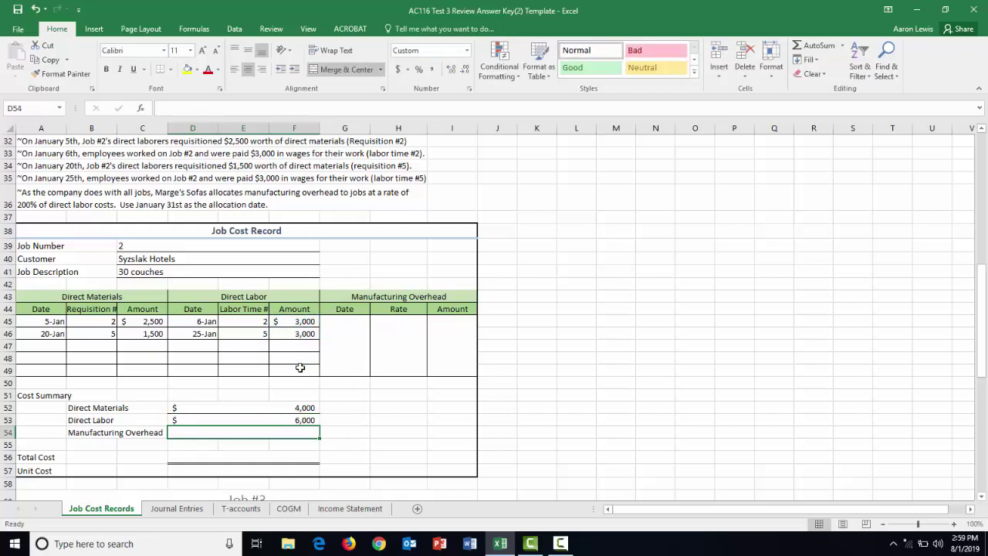
Step: Fill in Job #2's manufacturing overhead date as 1-31 and its rate as "200% of direct labor costs"
left_click(346, 321)
type("1-31")
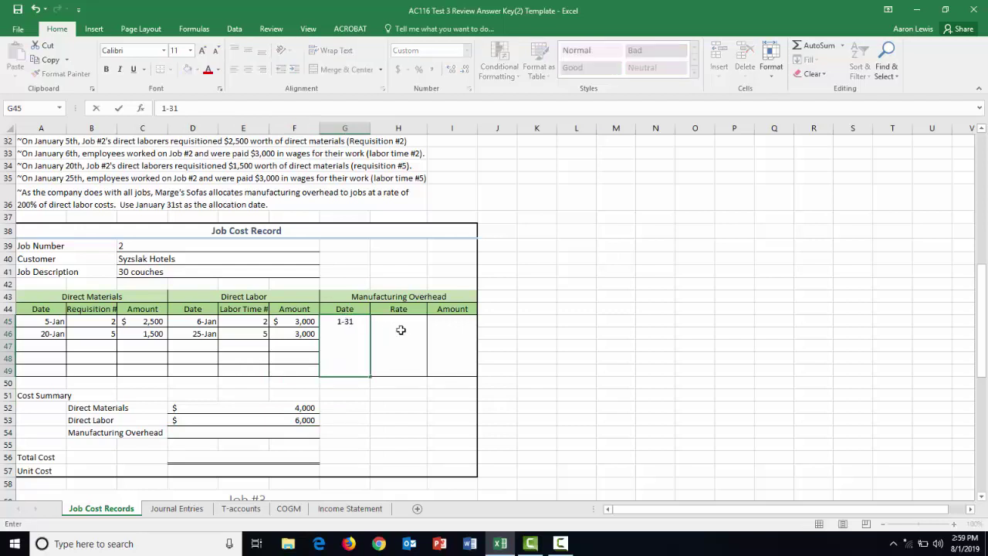
left_click(395, 324)
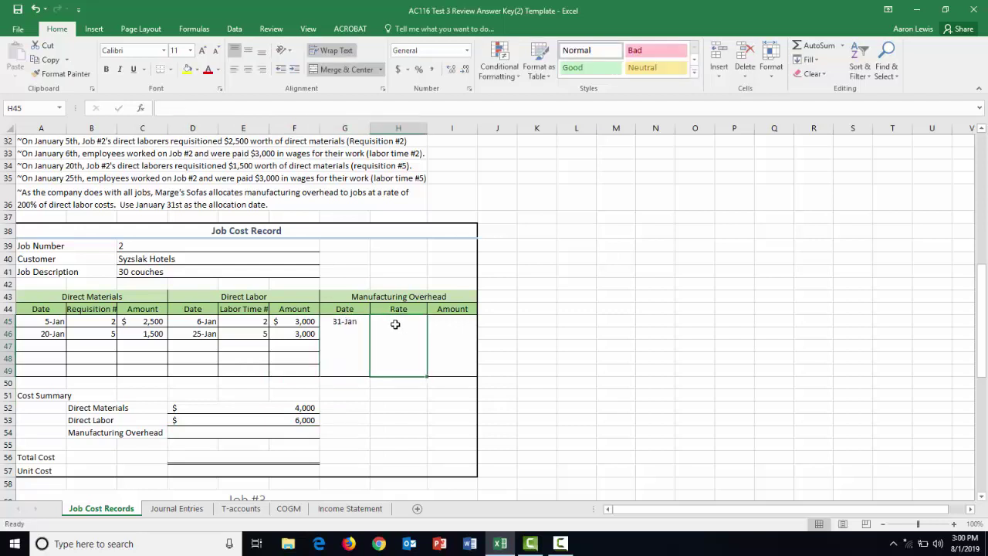
type("2")
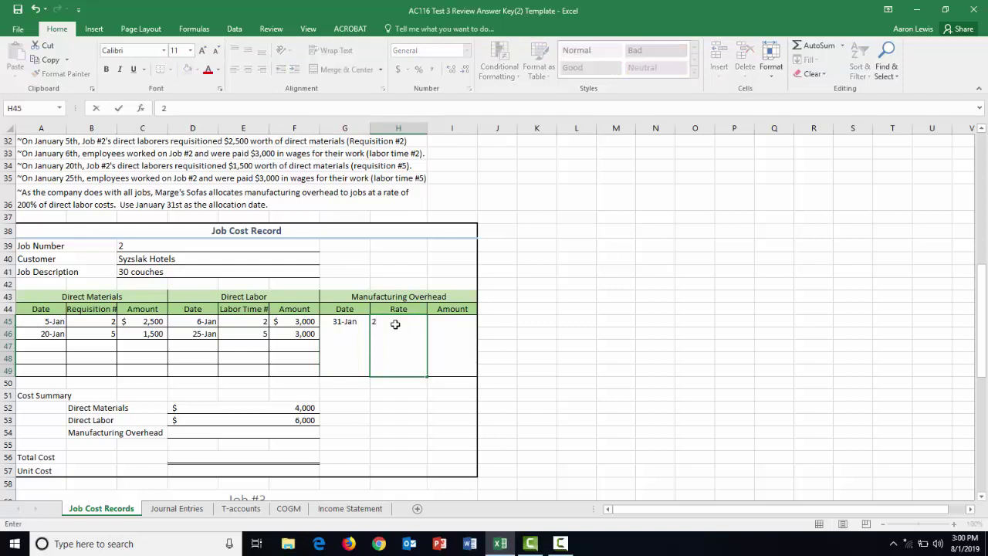
type("00% of direct")
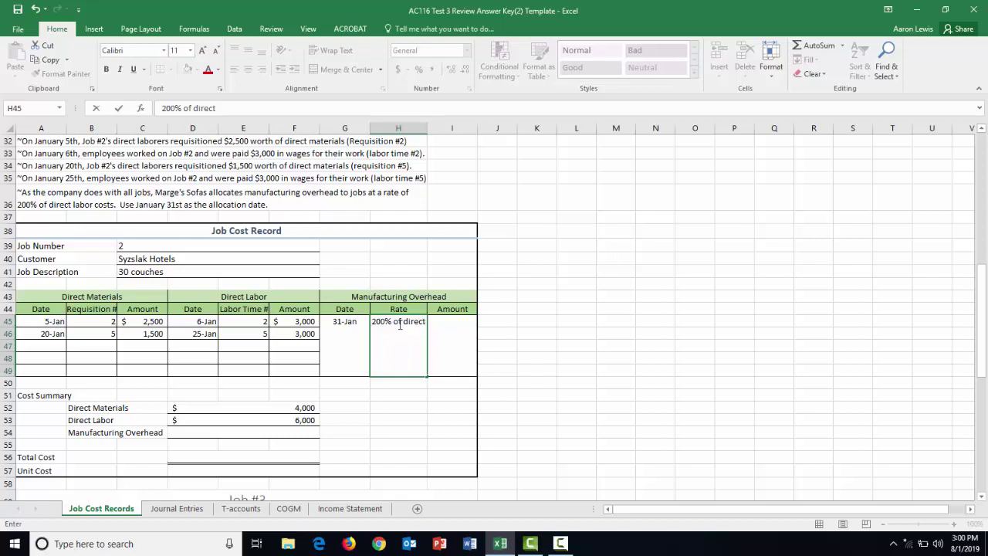
type(" labor costs")
Step: Calculate Job #2's manufacturing overhead amount by multiplying the direct labor total in D53 by 2.00
left_click(447, 335)
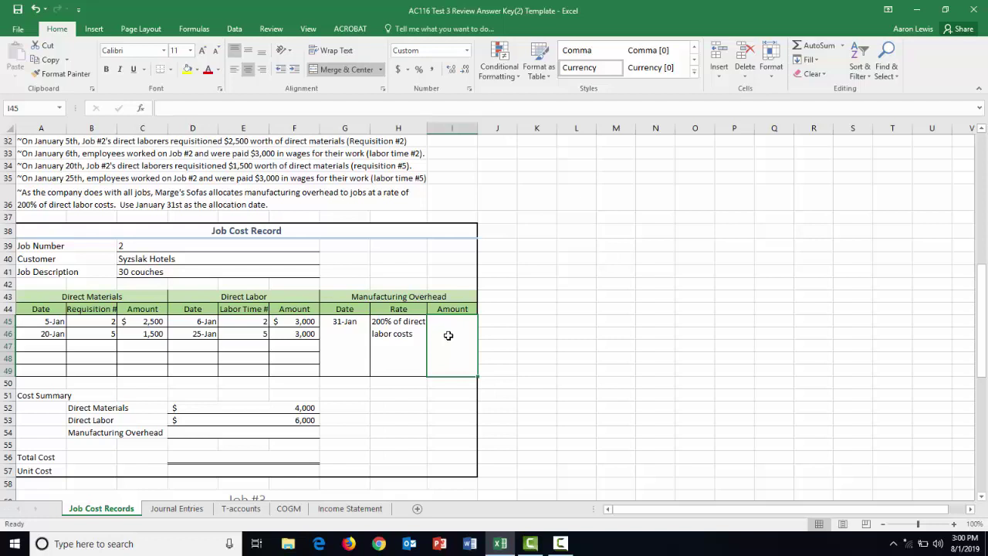
type("=")
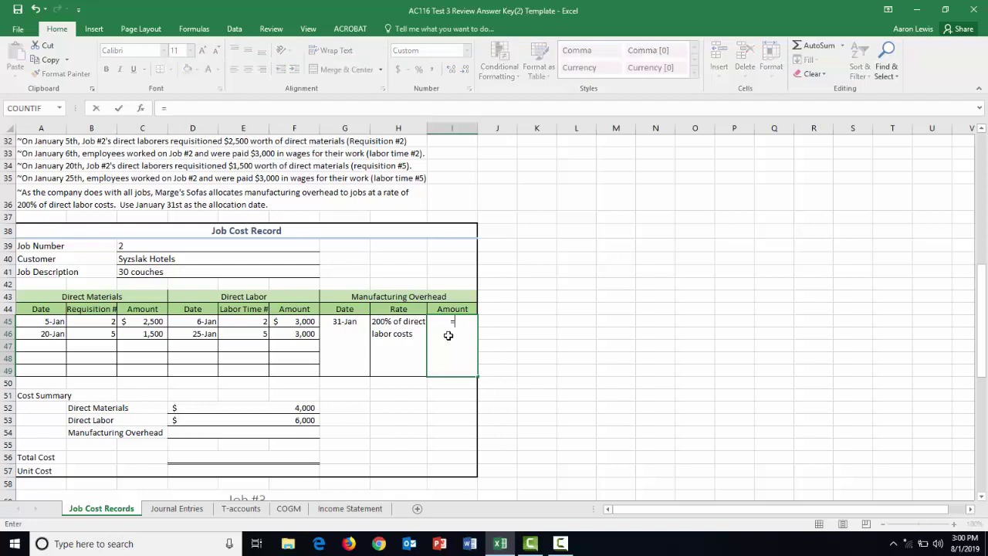
left_click(309, 419)
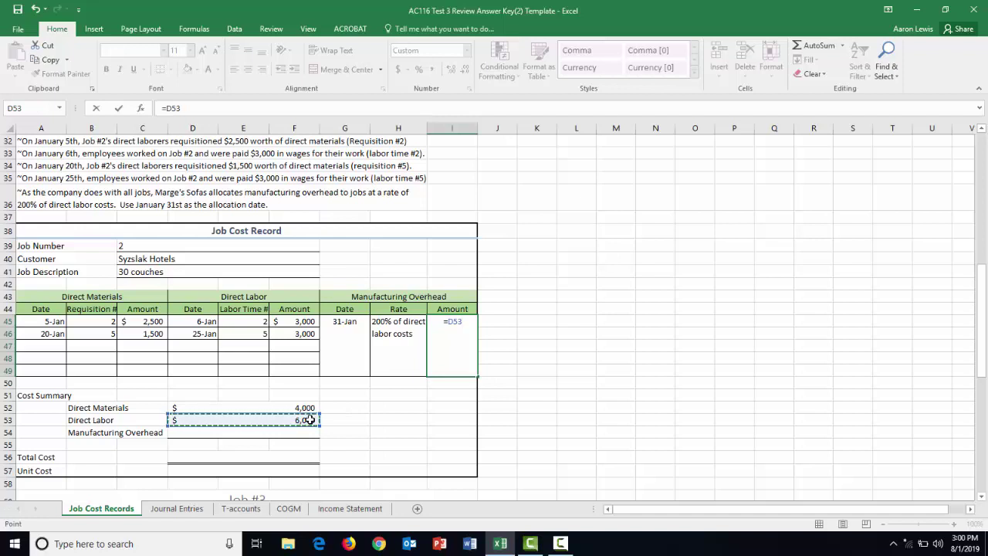
type("*2.00")
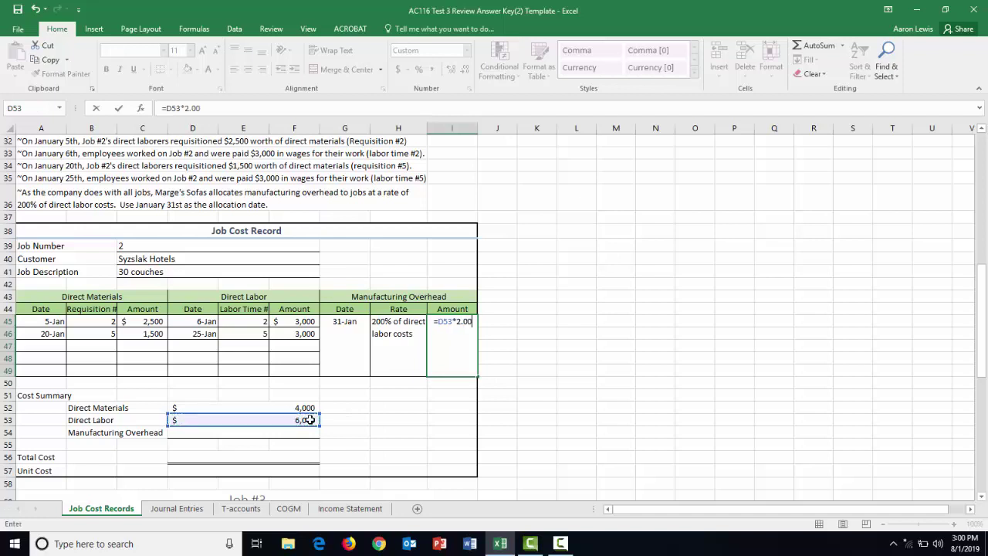
key("Return")
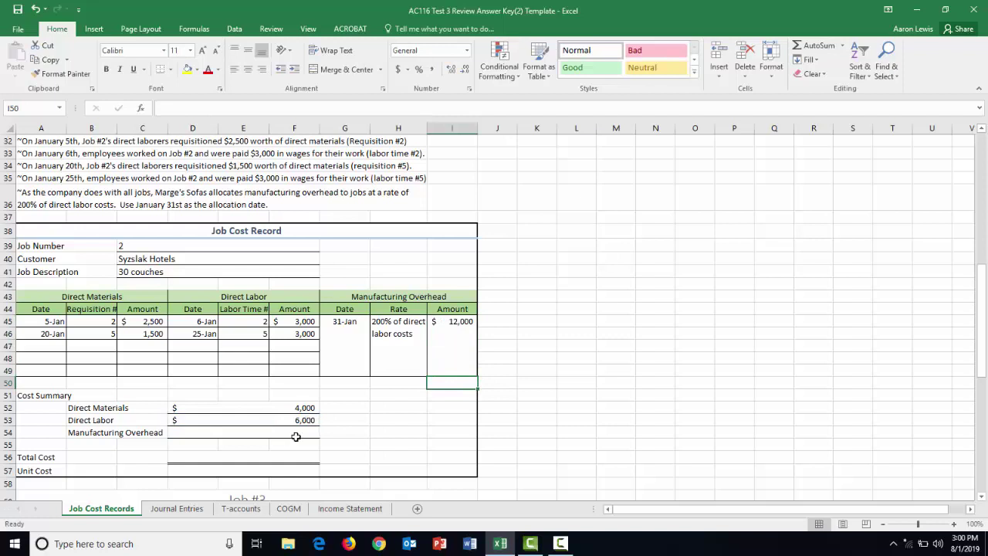
Step: Link Manufacturing Overhead in Job #2's cost summary to the overhead amount in I45
left_click(295, 432)
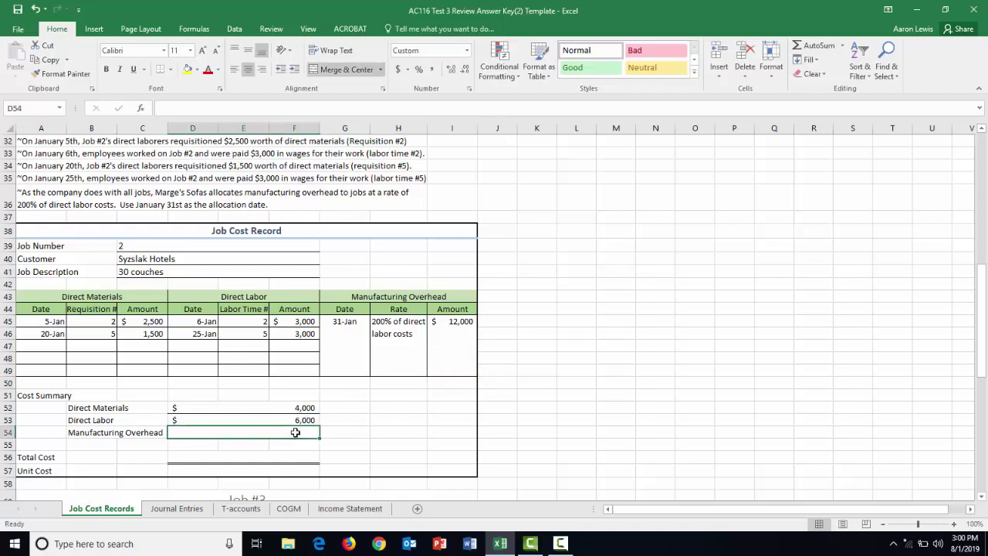
type("=")
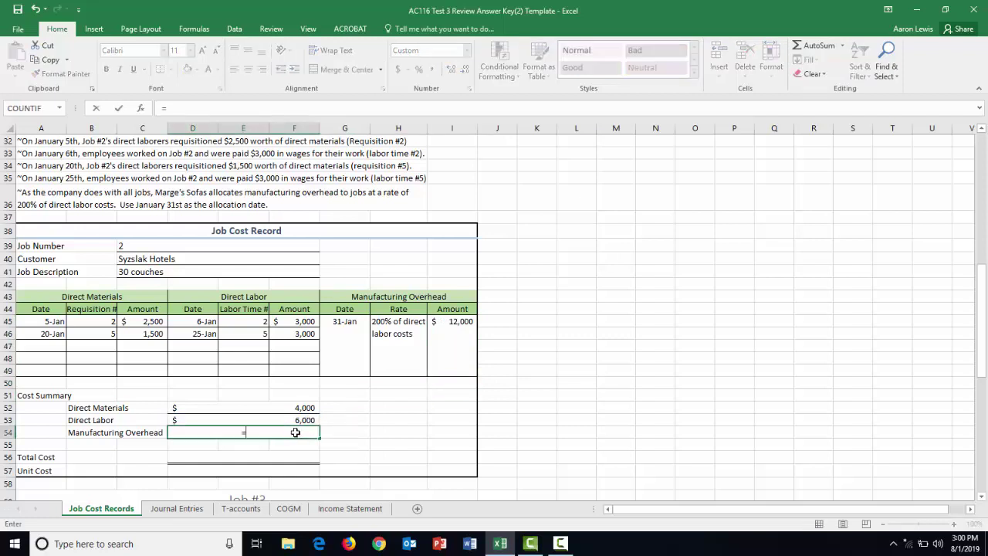
left_click(452, 327)
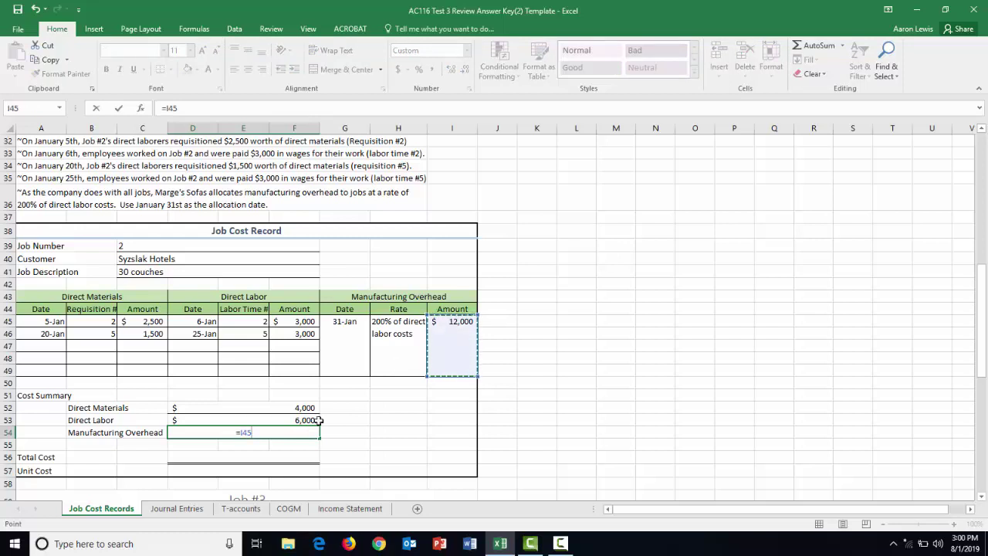
left_click(268, 431)
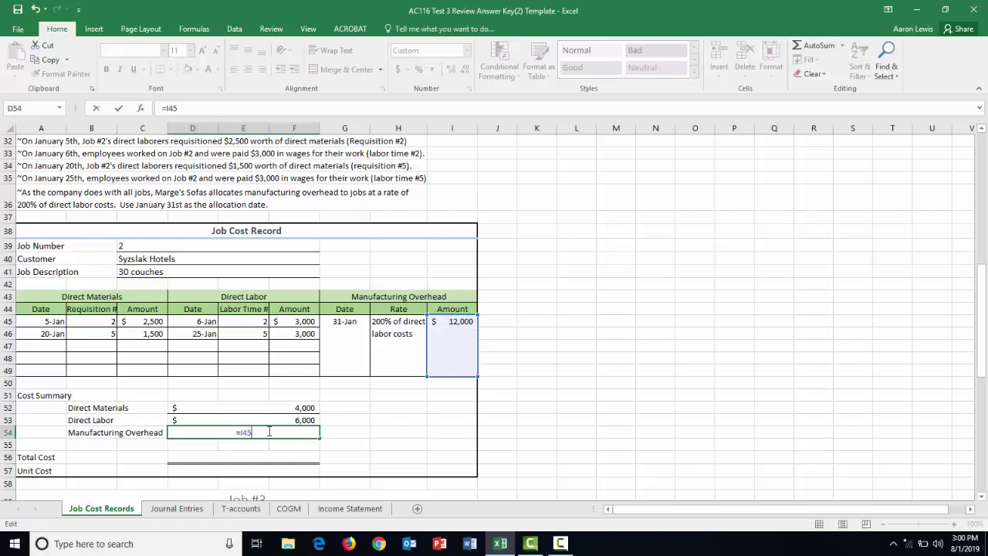
key("Return")
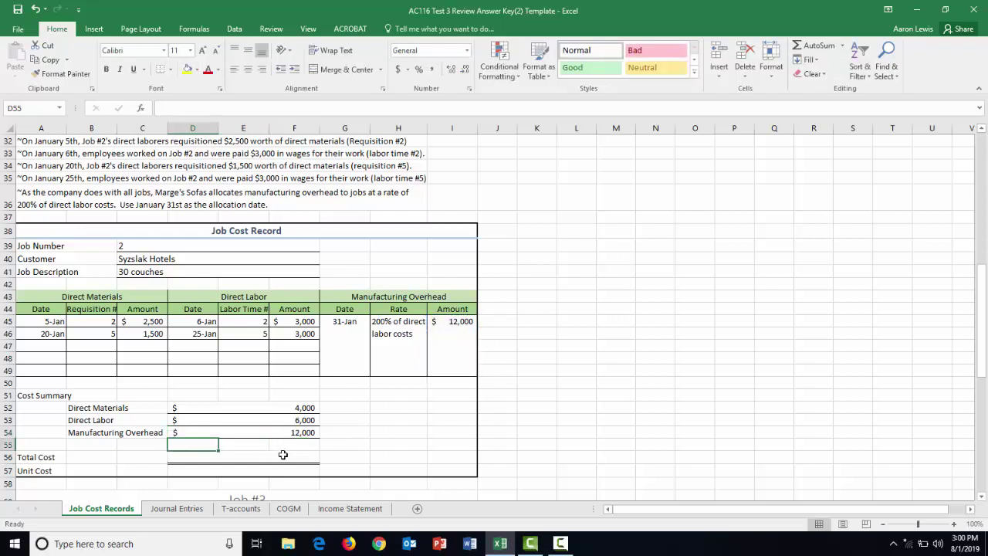
Step: Calculate Job #2's Total Cost in D56 as the sum of the cost summary amounts in D52:F54
left_click(284, 455)
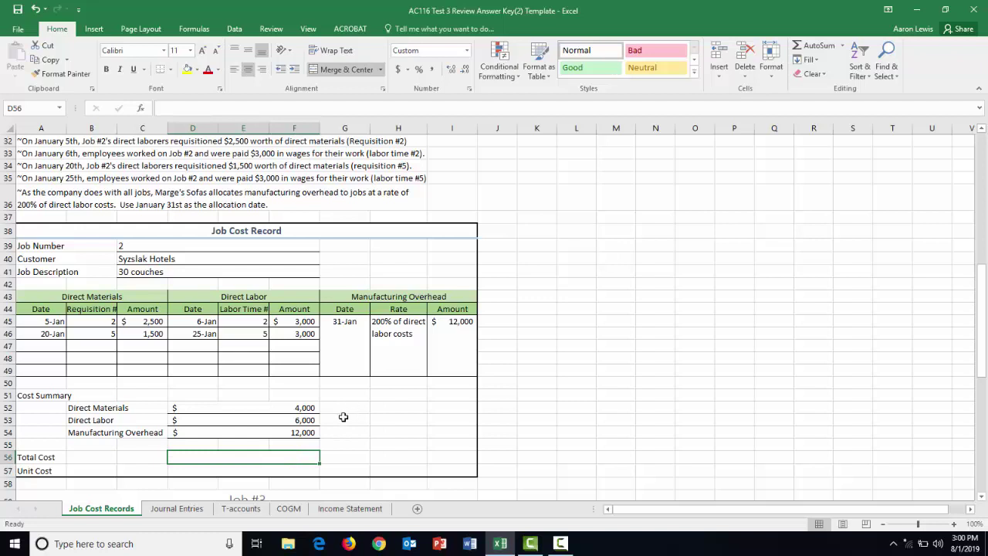
type("=sum(")
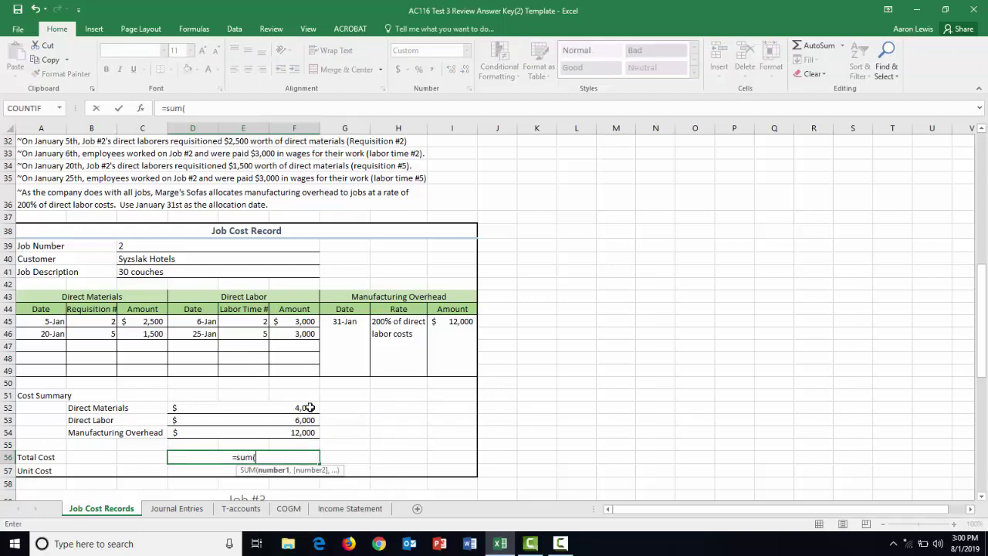
left_click_drag(309, 408, 307, 434)
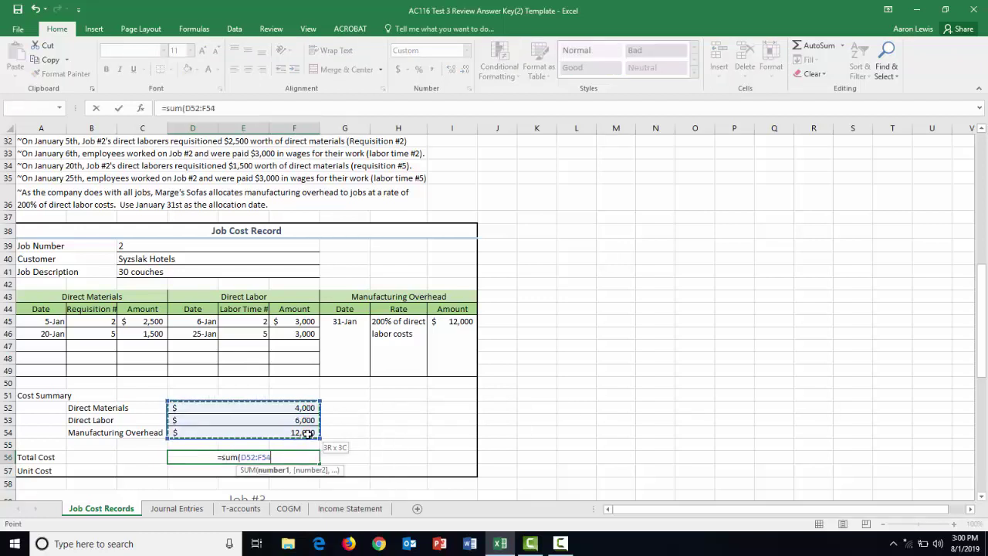
type(")")
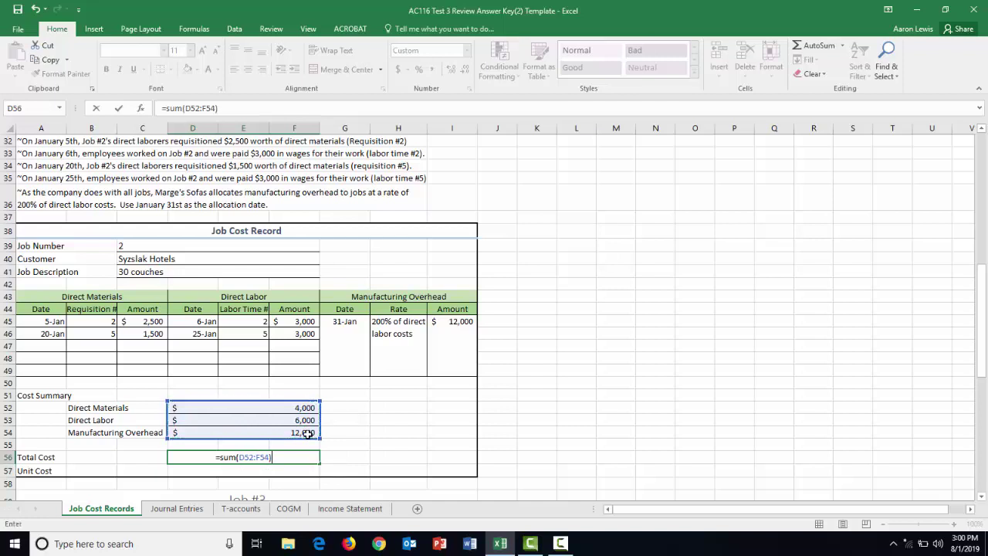
key("Return")
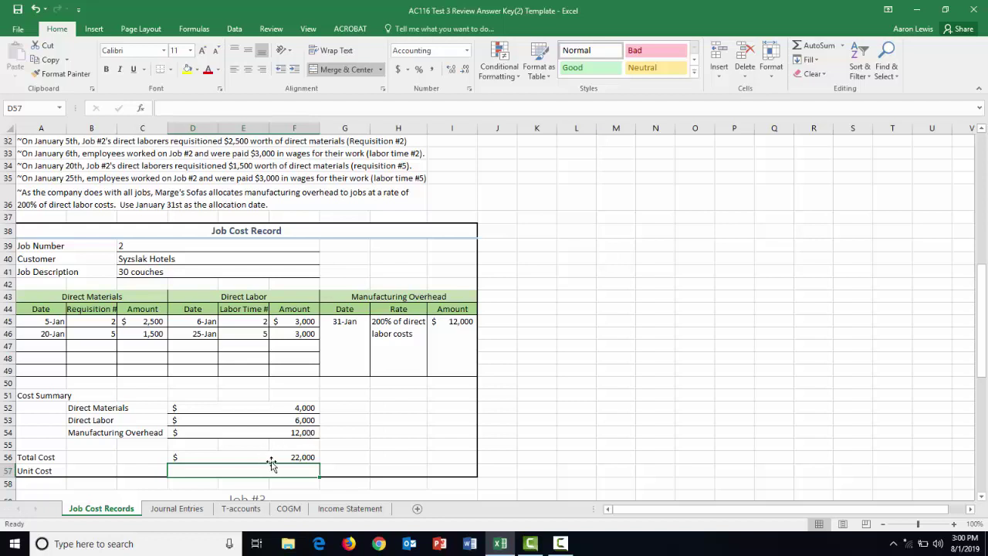
Step: Calculate Job #2's Unit Cost by dividing the total cost in D56 by 30
type("=")
left_click(290, 458)
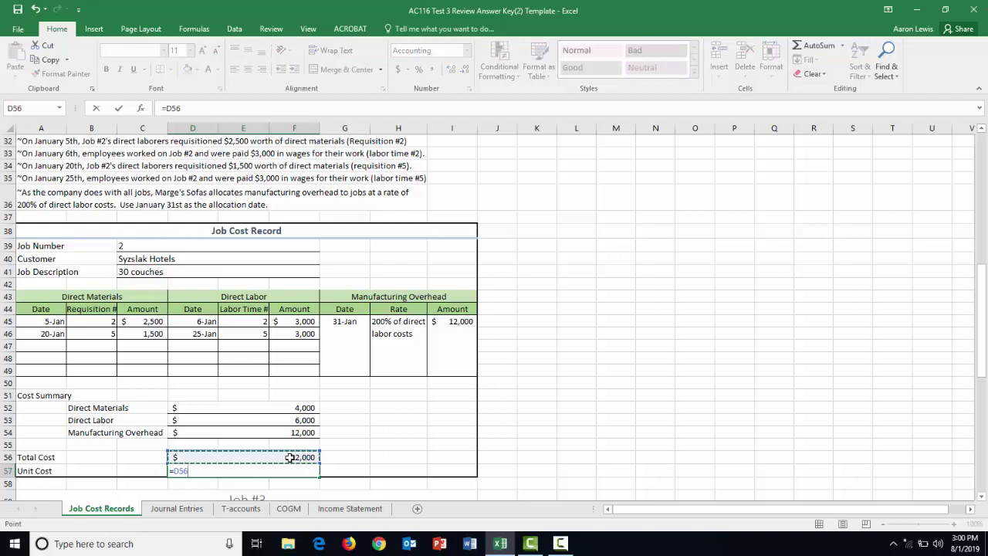
type("/30")
key("Return")
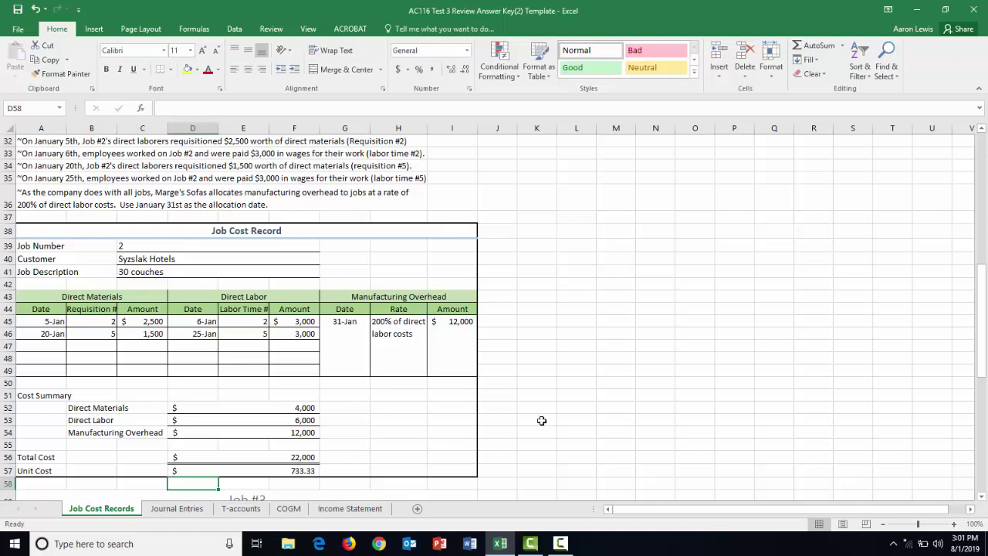
Step: Fill in Job #3's record header with job number 3, customer Springfield Retirement Home and job description "10 recliners"
left_click_drag(984, 353, 982, 421)
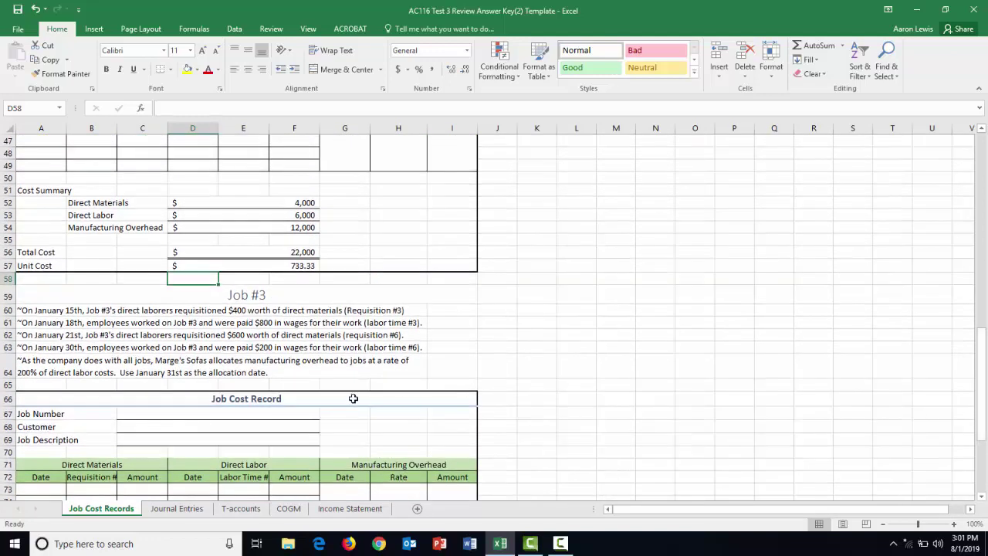
left_click(252, 413)
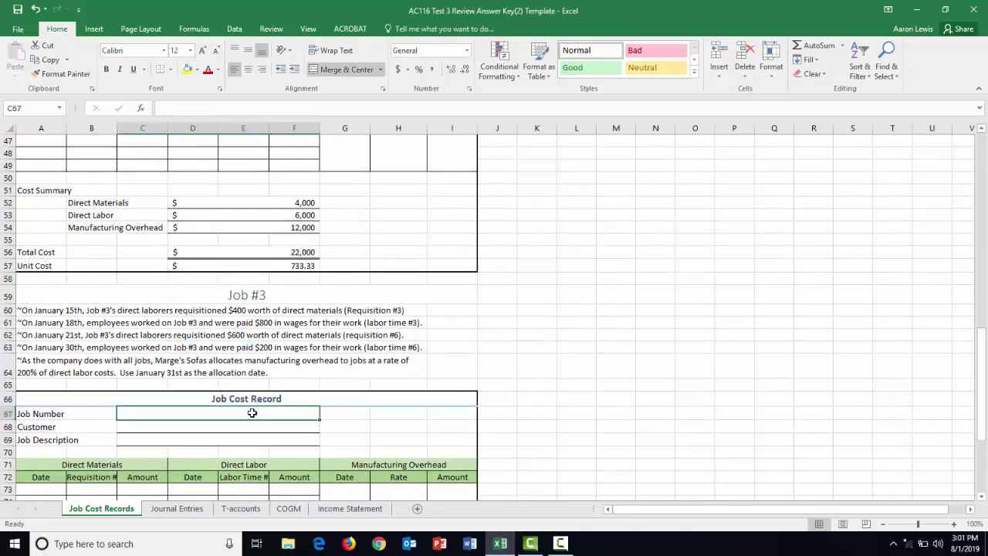
type("3")
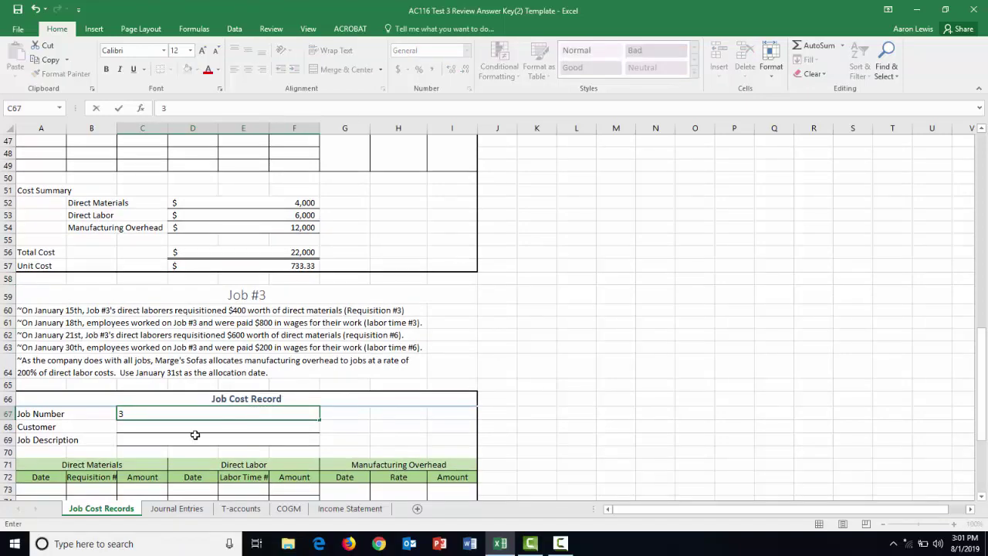
key("Return")
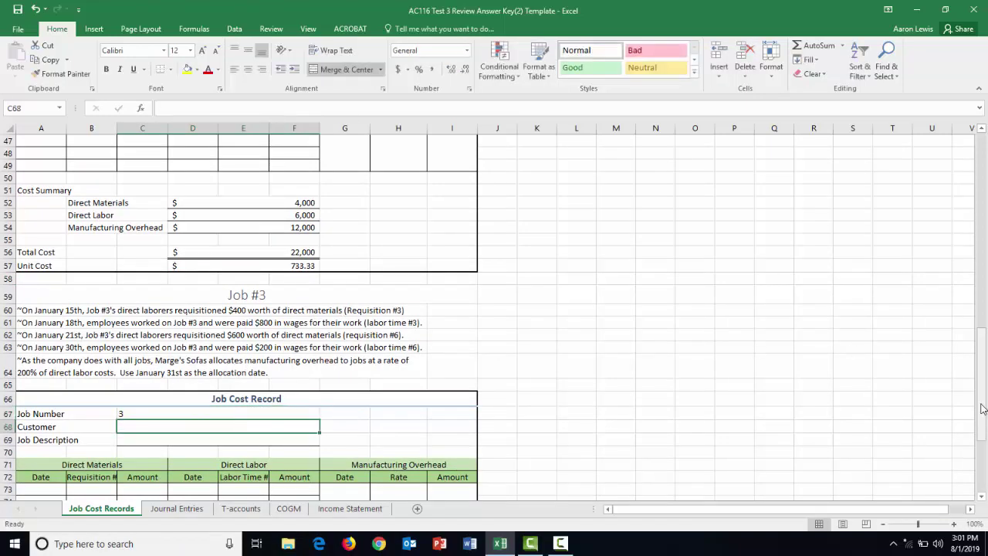
left_click_drag(981, 403, 952, 181)
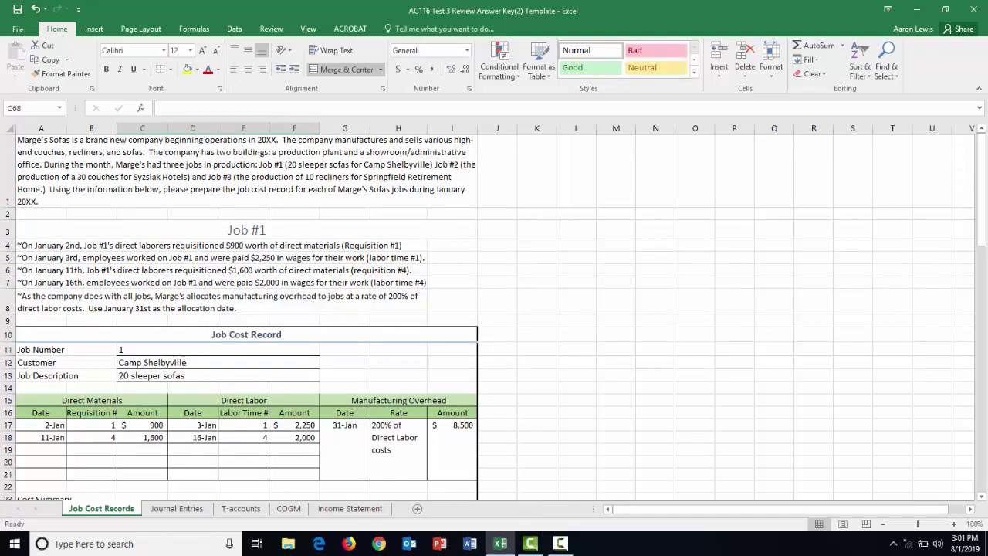
left_click_drag(984, 224, 969, 412)
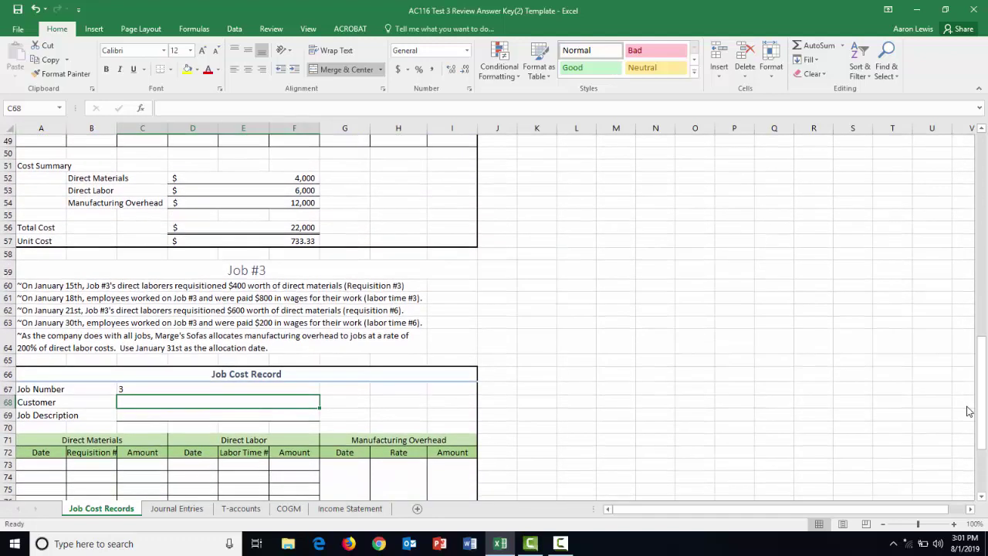
type("Spring")
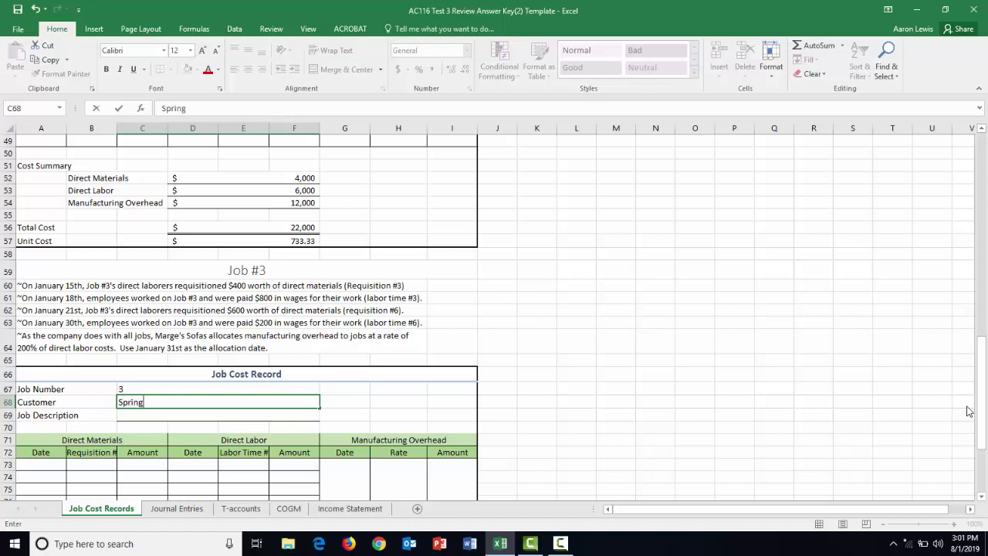
type("field Retirement Home")
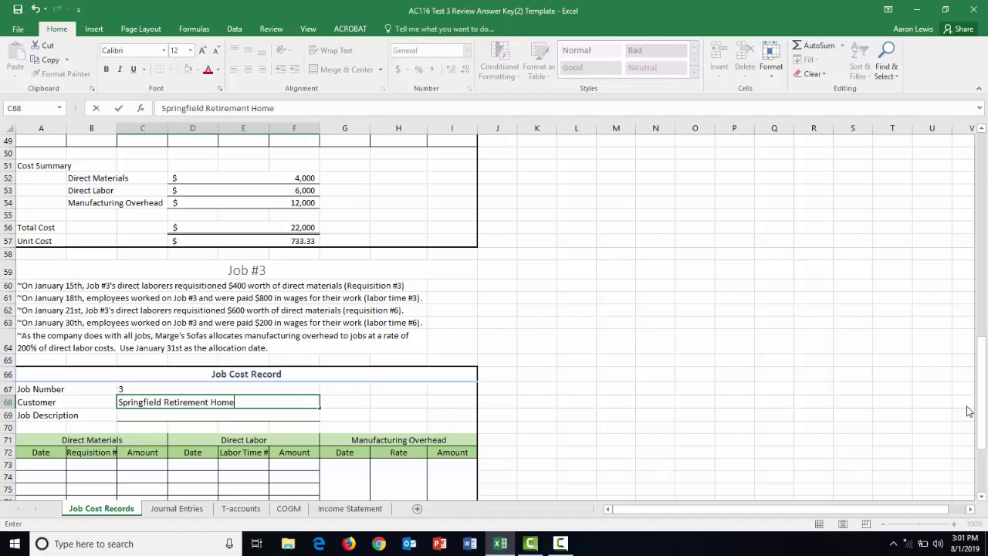
left_click(214, 414)
type("10 r")
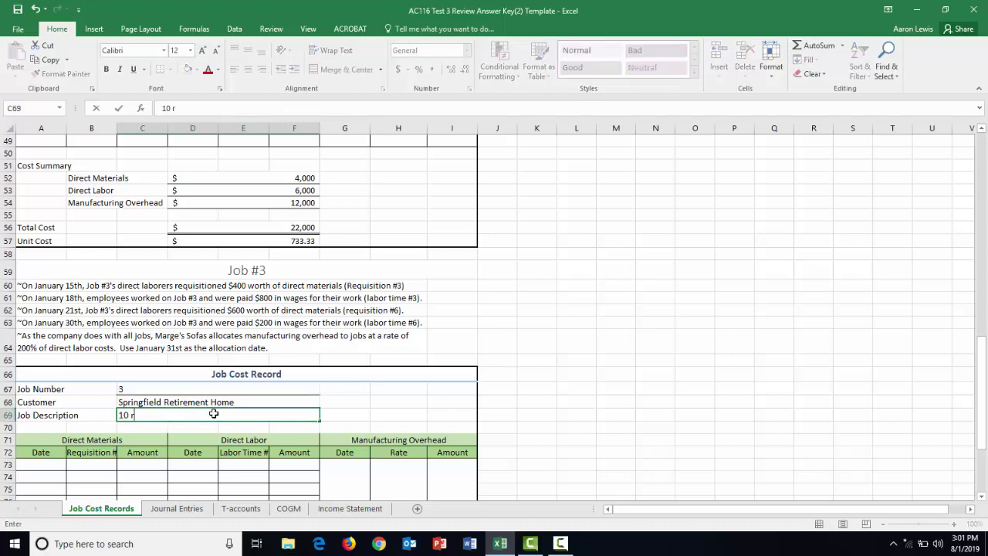
type("ccliners")
left_click(561, 440)
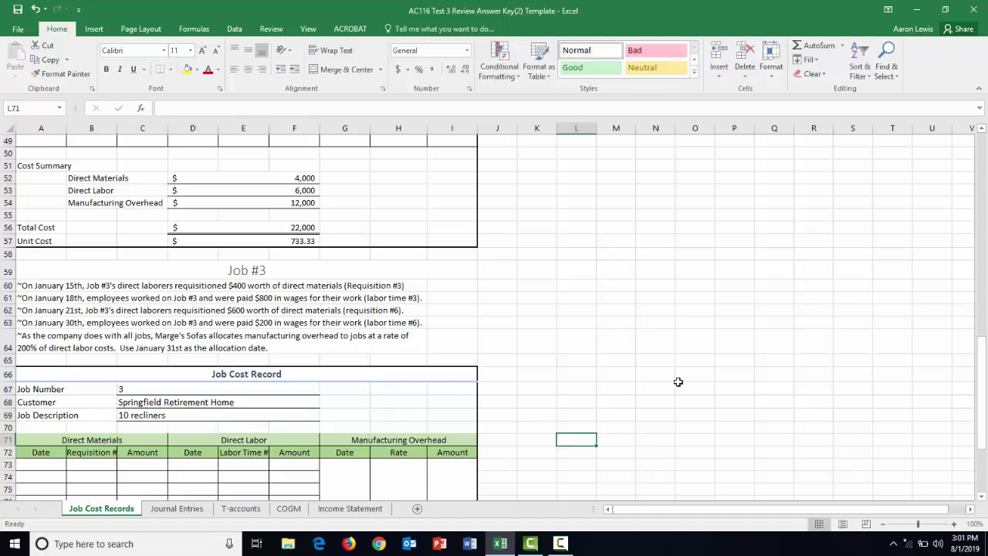
Step: Record Job #3's first direct materials entry in row 73 with date 1-15, requisition number 3 and amount 400
left_click_drag(982, 377, 982, 401)
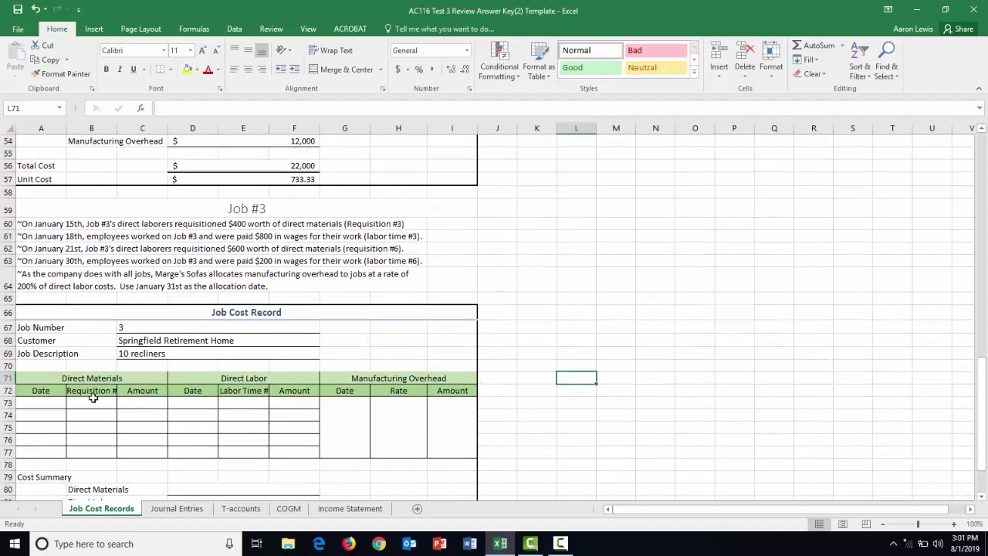
left_click(34, 402)
type("1-15")
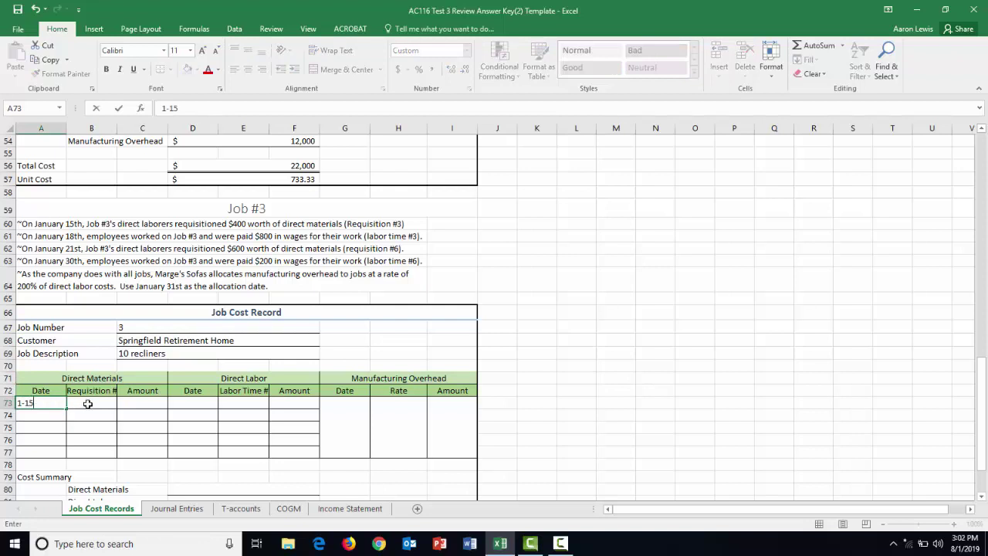
left_click(88, 403)
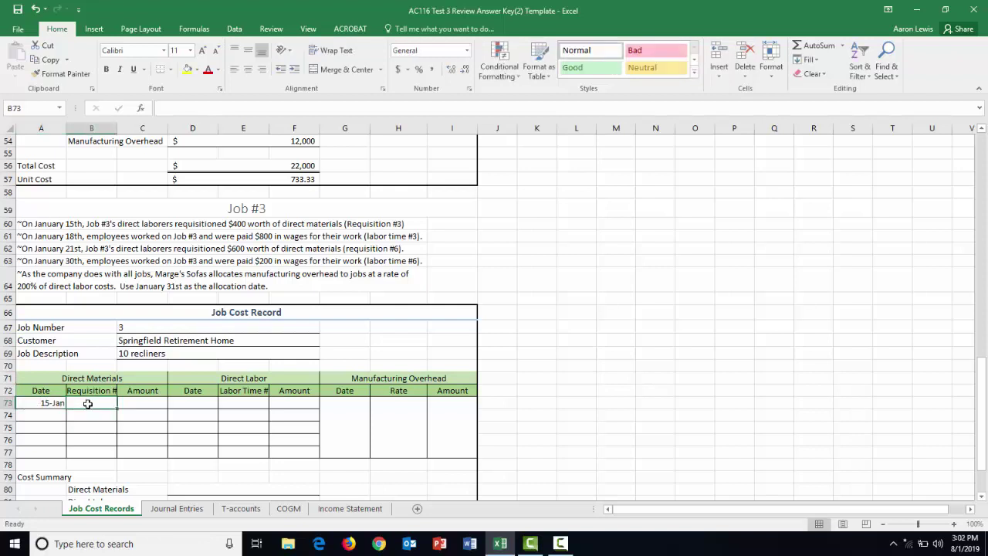
type("3")
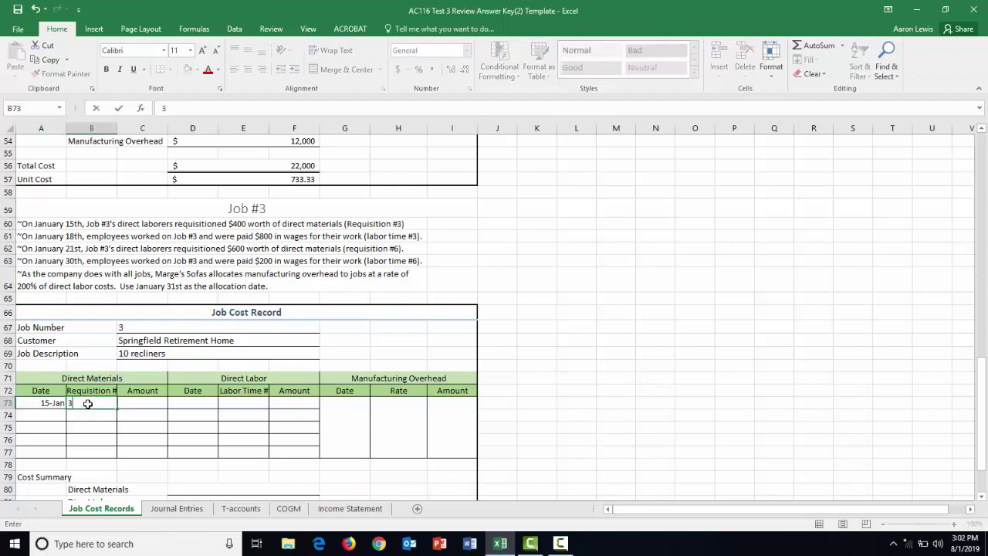
left_click(140, 404)
type("400")
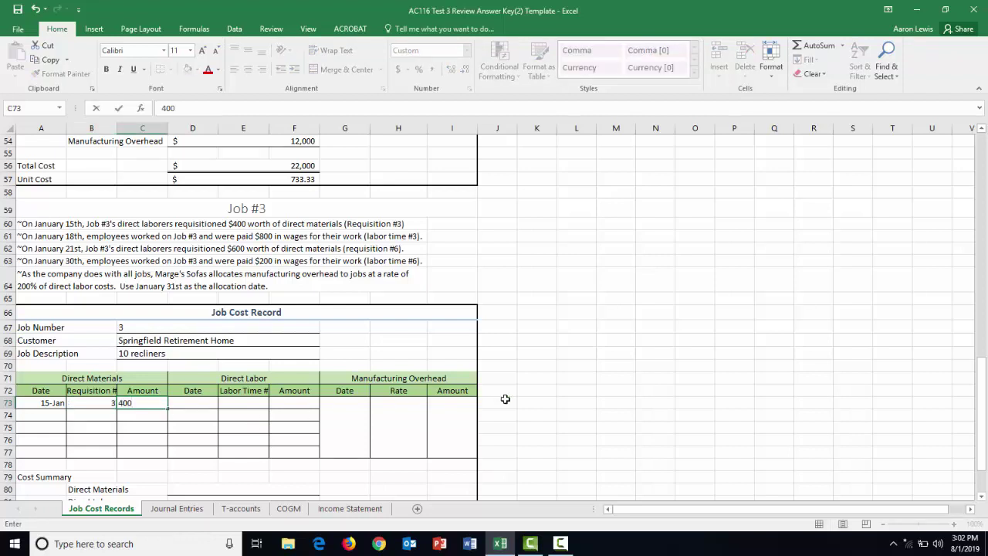
left_click(561, 431)
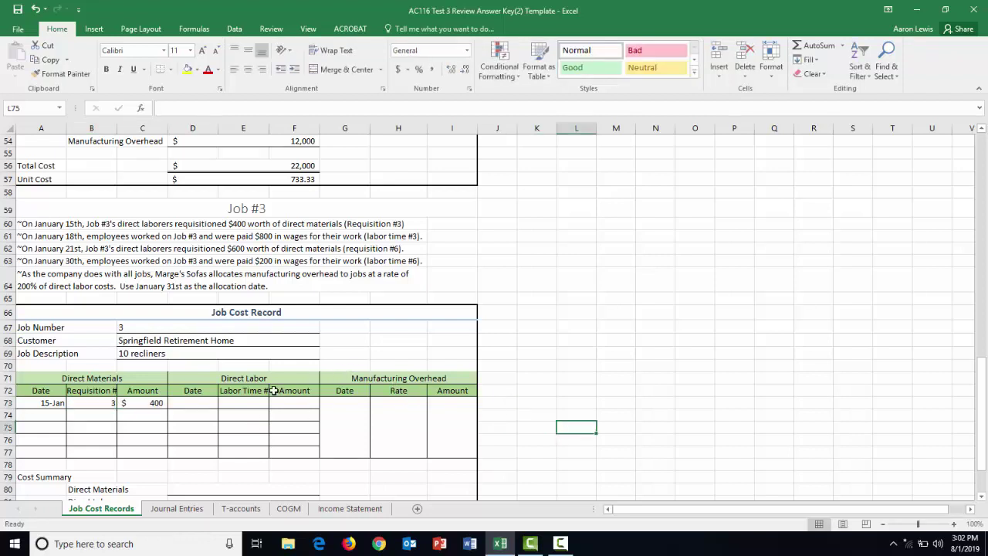
Step: Record Job #3's first direct labor entry in row 73 with date 1-18, labor time number 3 and amount 800
left_click(199, 402)
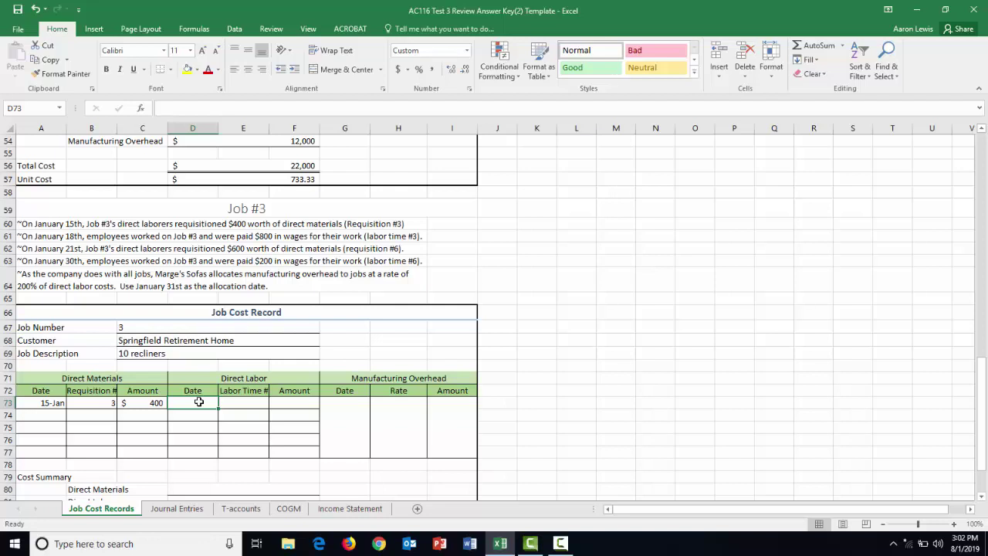
type("1")
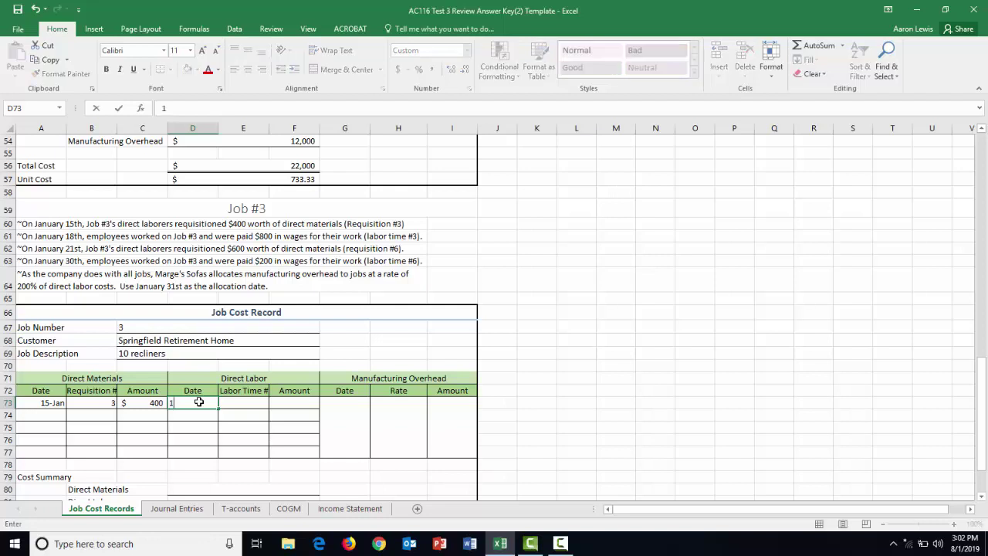
type("-18")
left_click(238, 401)
type("3")
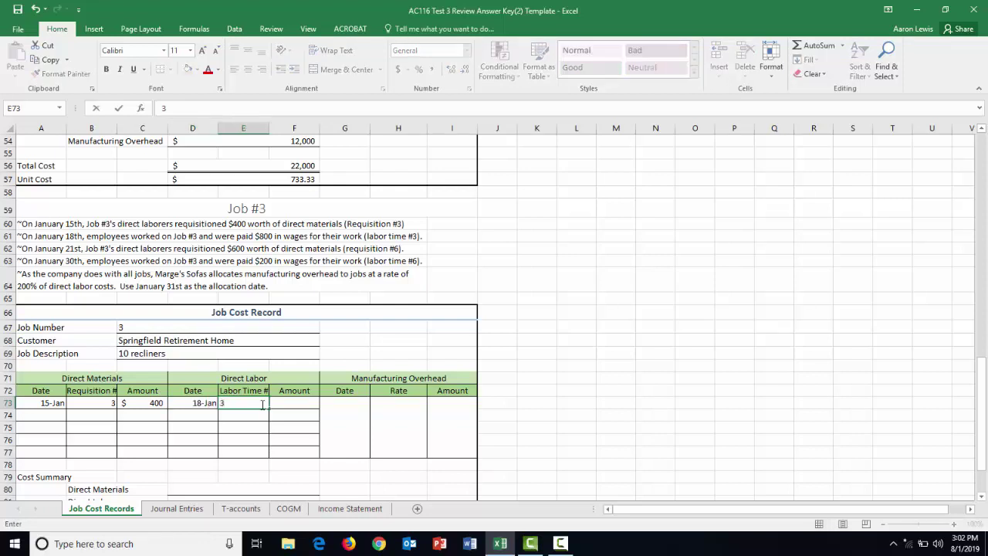
left_click(295, 402)
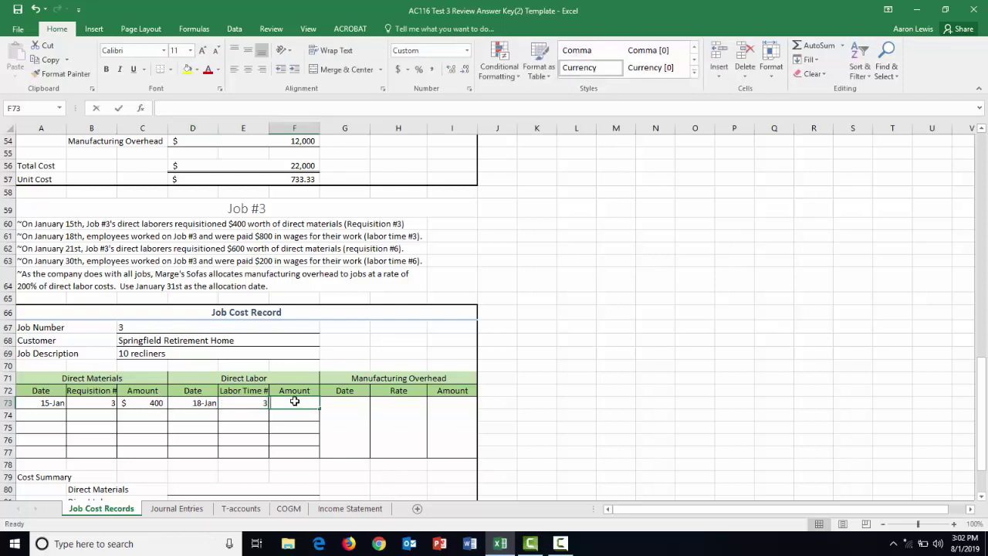
type("800")
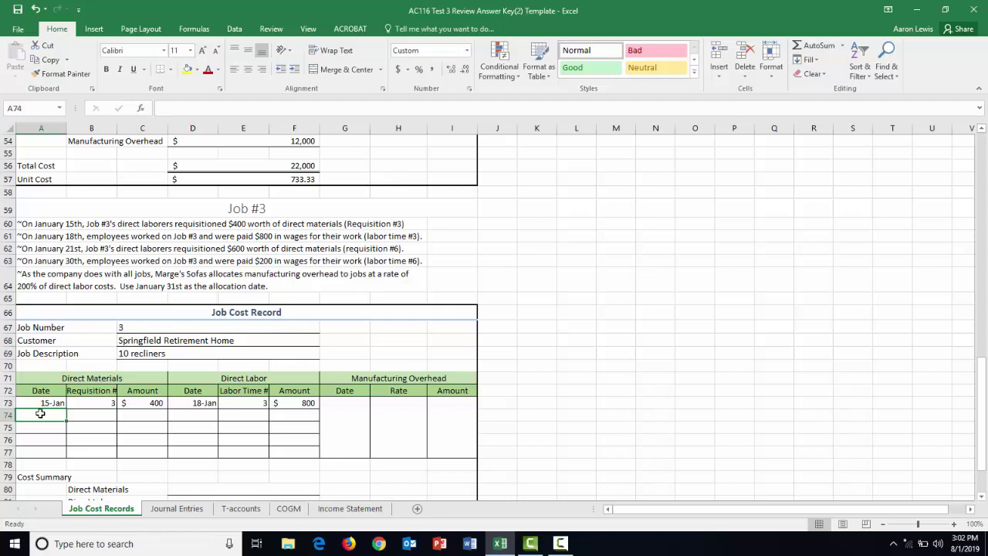
Step: Record Job #3's second direct materials entry in row 74 with date 1-21, requisition number 6 and amount 600
type("1-21")
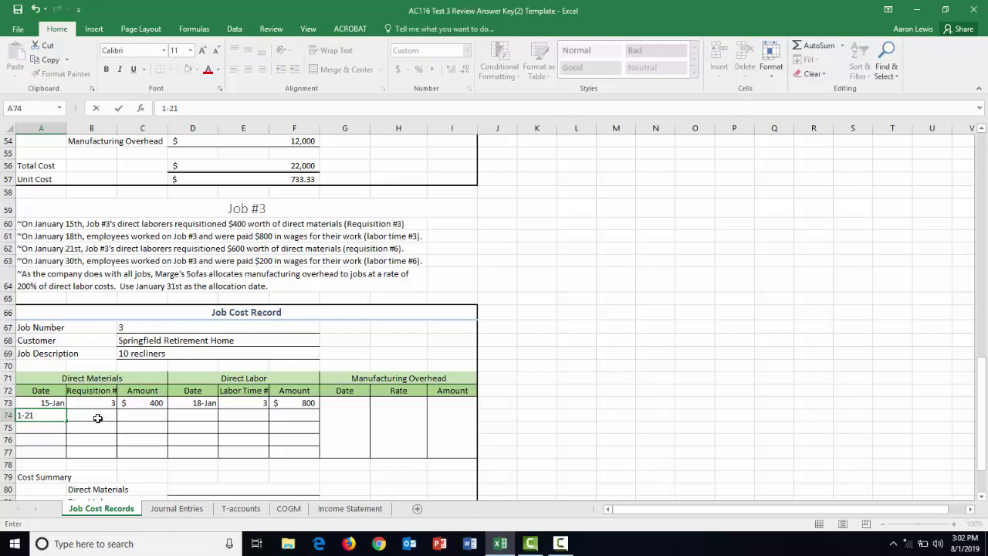
left_click(98, 417)
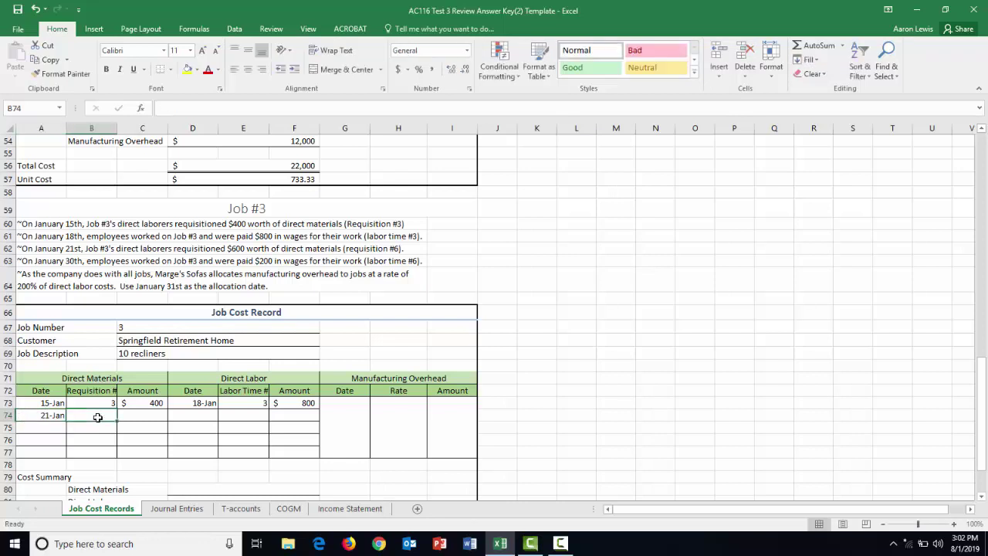
type("6")
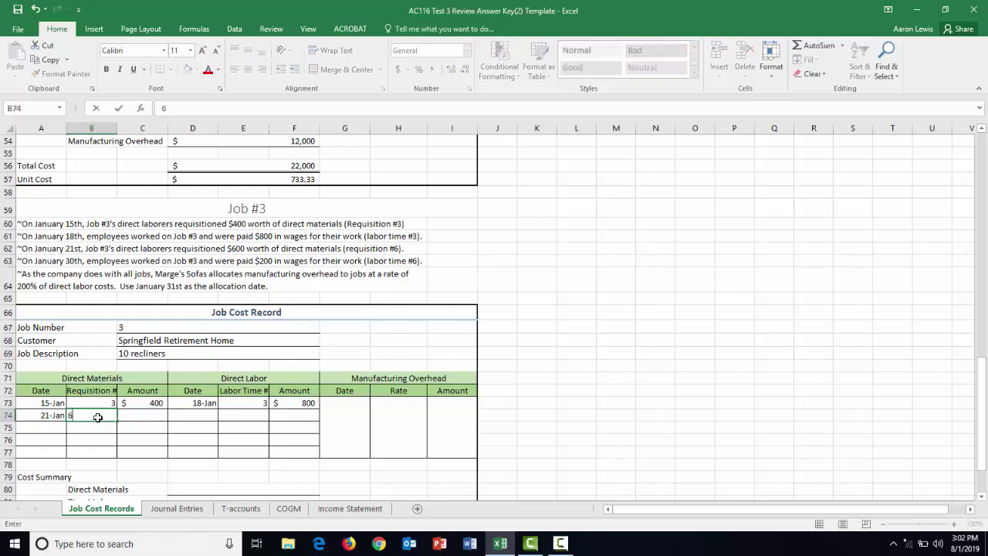
left_click(147, 417)
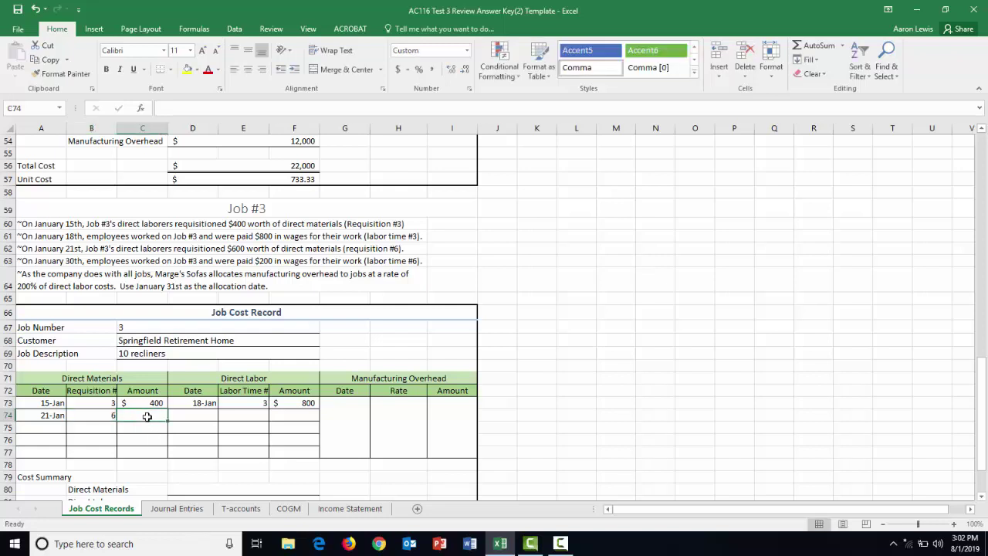
type("600")
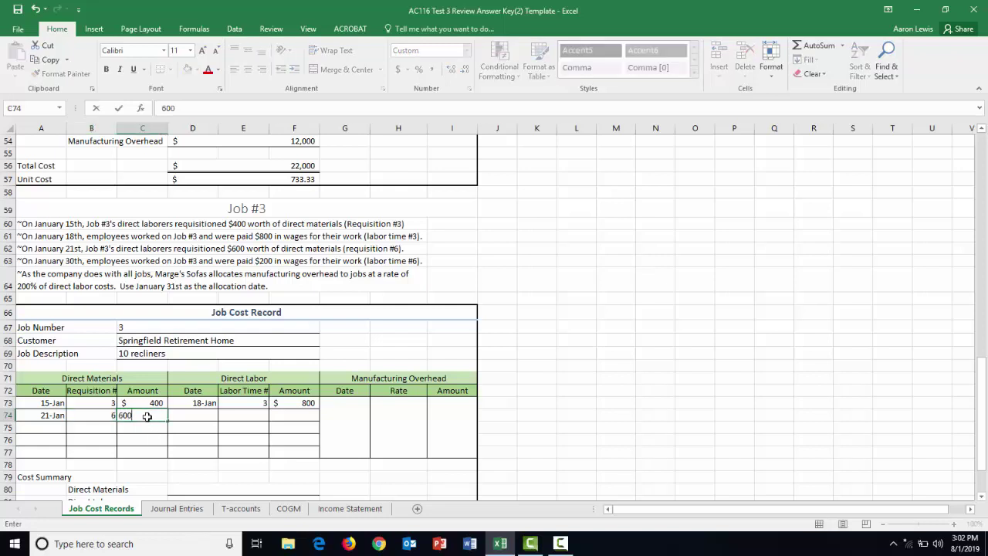
key("ctrl+Return")
Step: Record Job #3's second direct labor entry in row 74 with date 1-30, labor time number 6 and amount 200
left_click(188, 415)
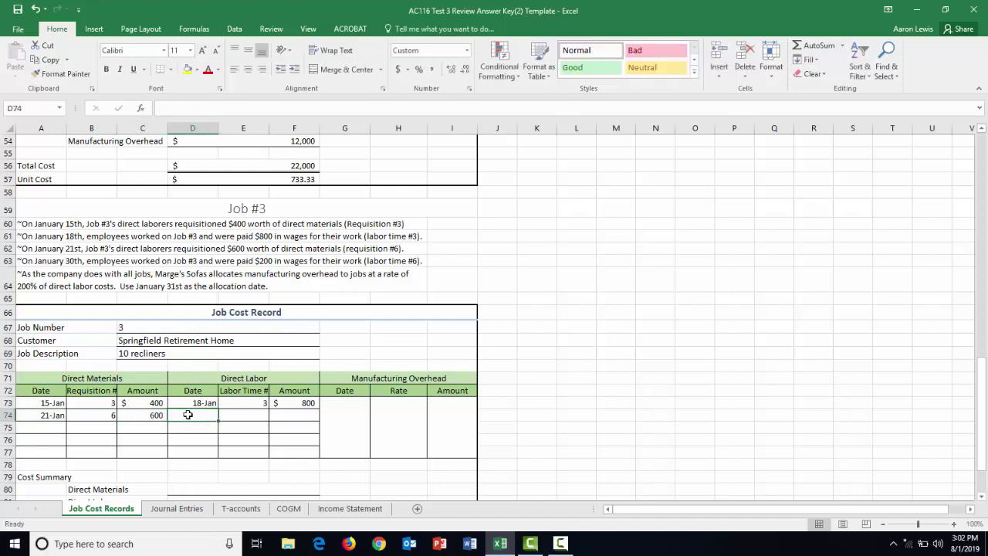
type("1-30")
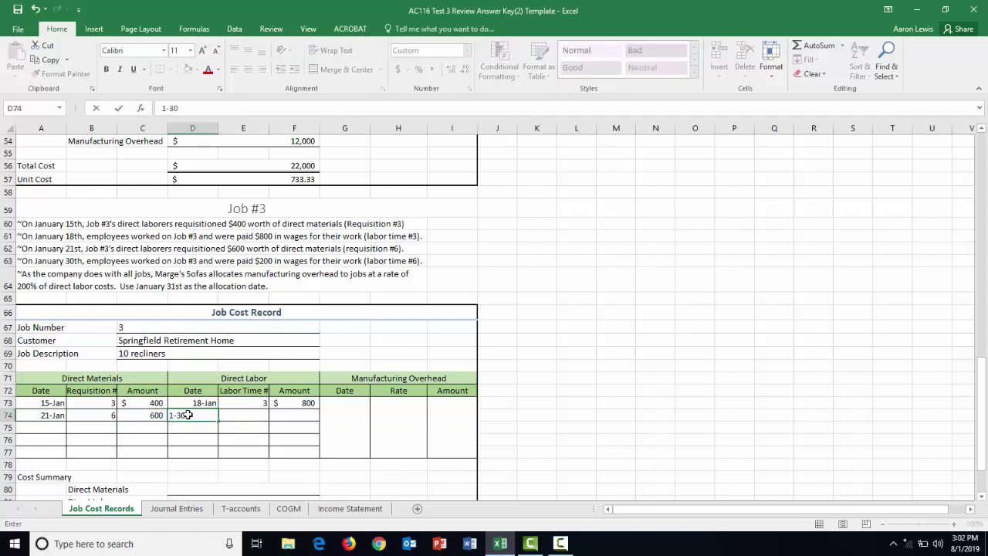
left_click(233, 415)
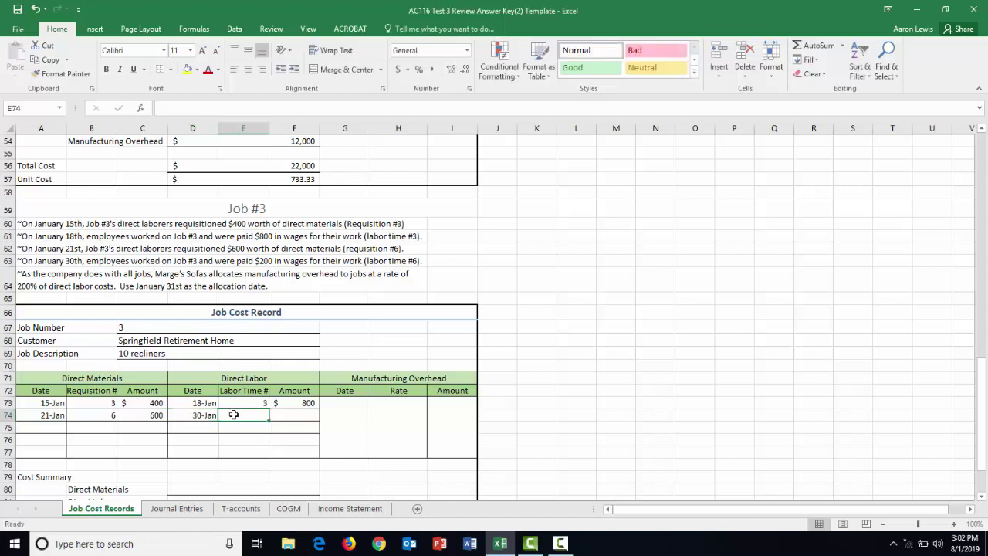
type("6")
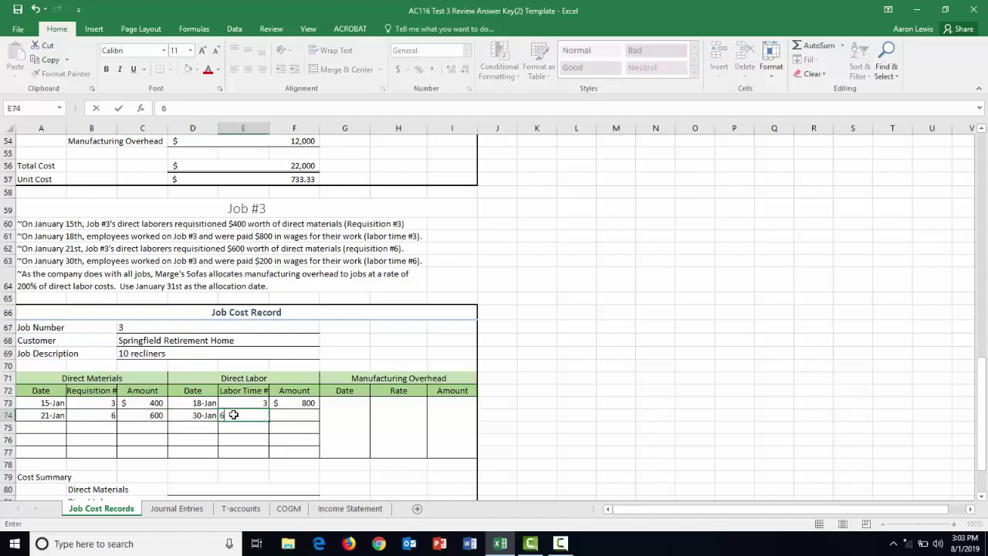
left_click(301, 416)
type("2")
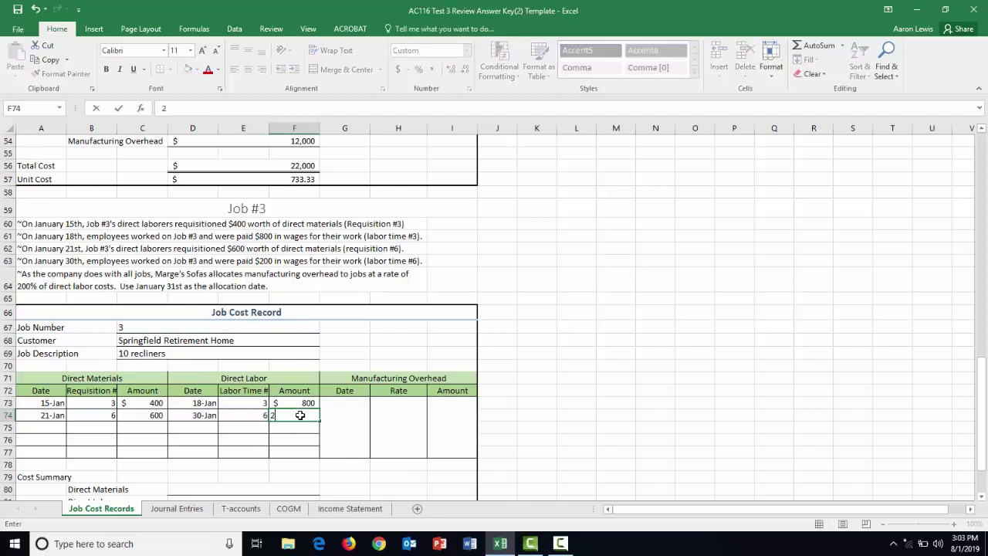
type("00")
left_click(550, 451)
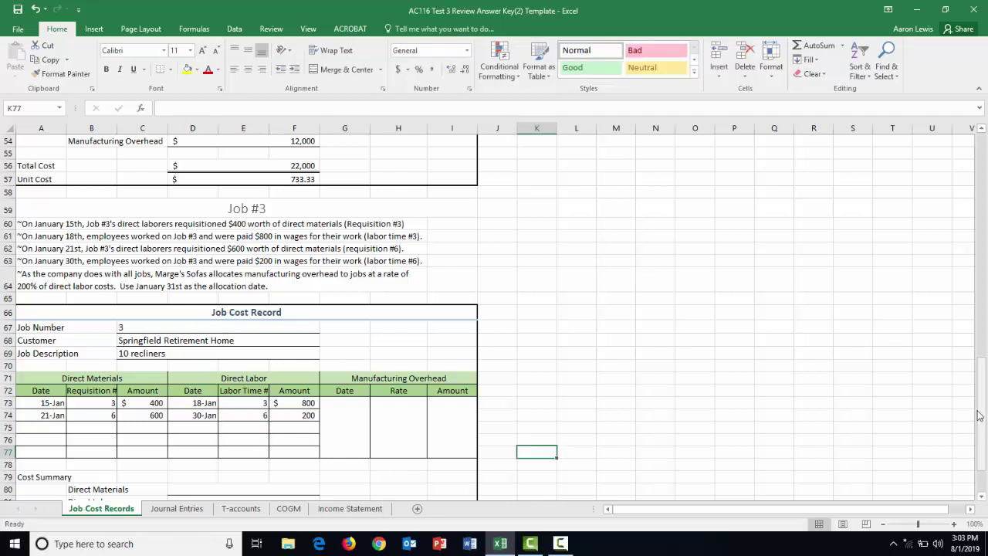
Step: Total Job #3's direct materials amounts C73:C77 with a SUM formula in the cost summary's Direct Materials cell
left_click_drag(978, 415, 979, 441)
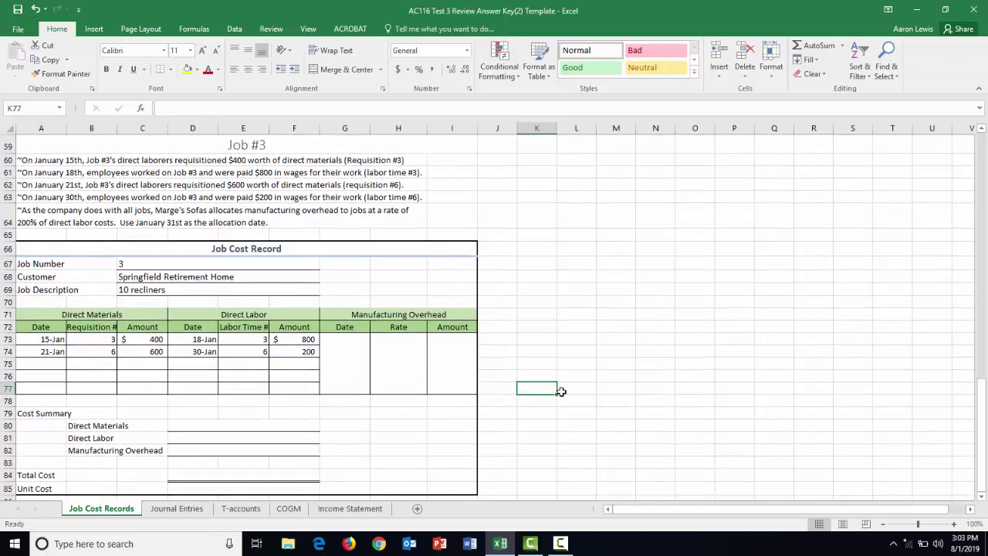
left_click(275, 426)
type("=sum(")
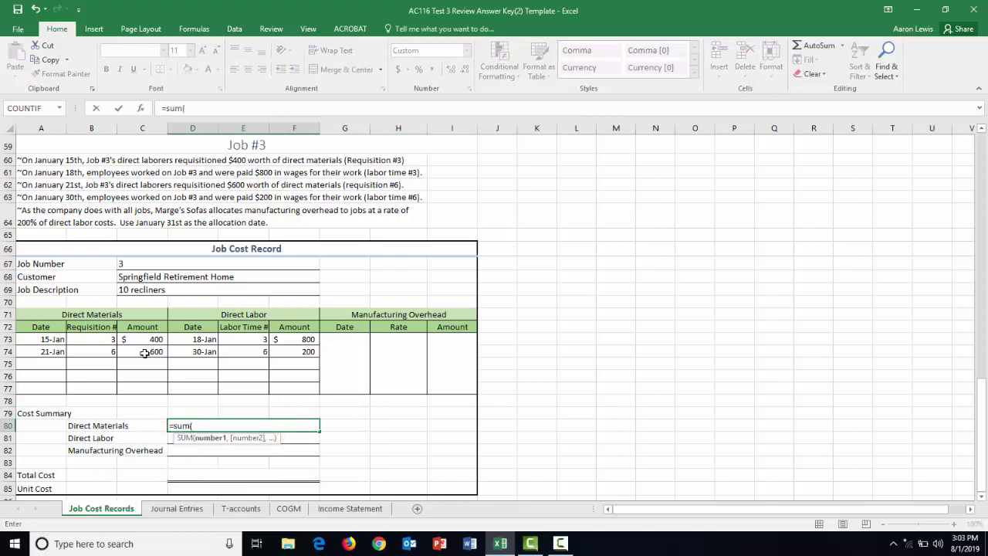
left_click_drag(150, 340, 148, 387)
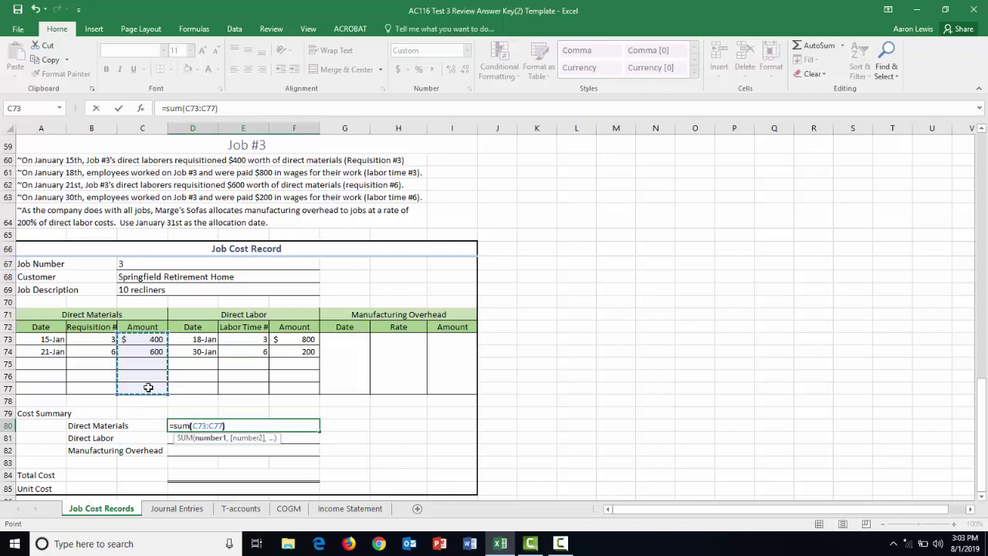
type(")")
key("Return")
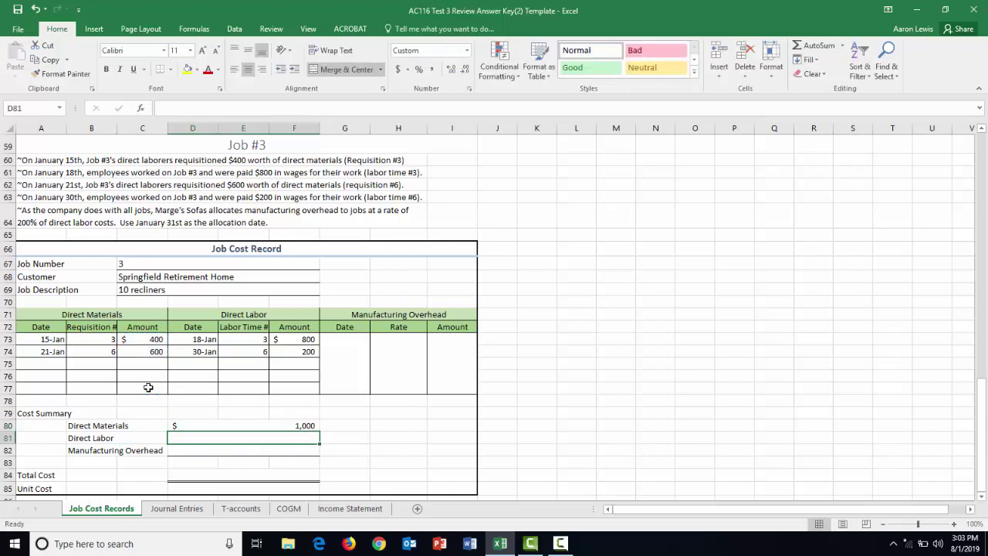
Step: Total Job #3's direct labor amounts F73:F77 with a SUM formula in the cost summary's Direct Labor cell
type("=su")
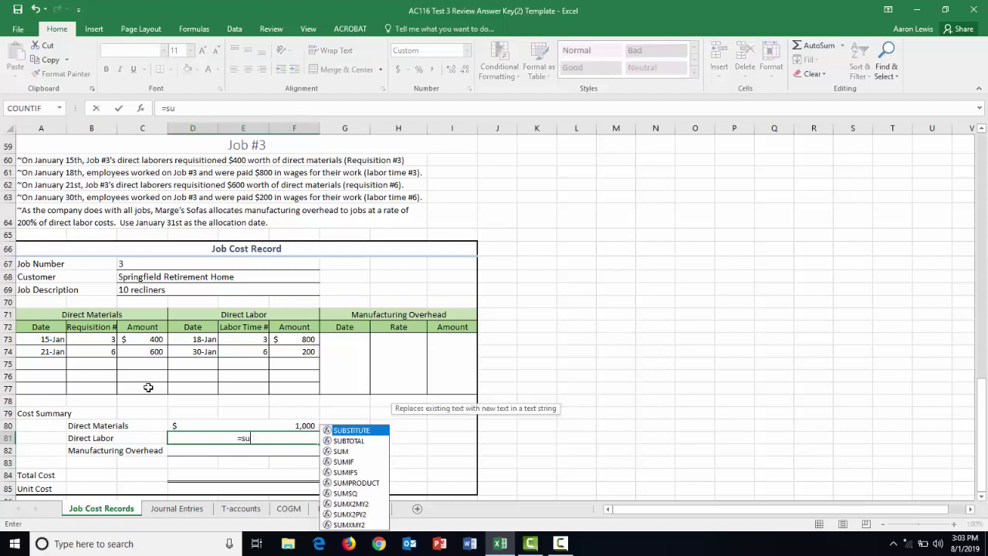
type("m(")
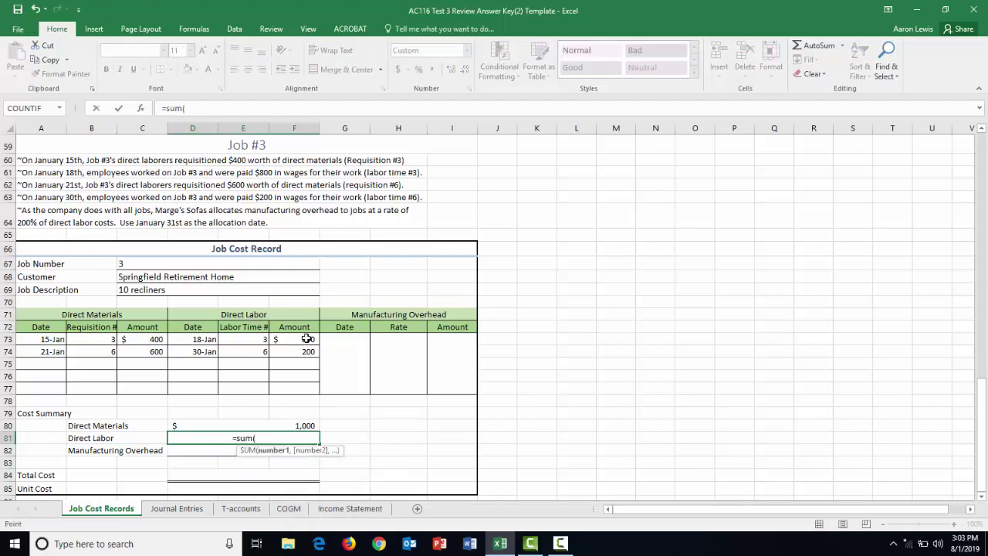
left_click_drag(302, 340, 294, 386)
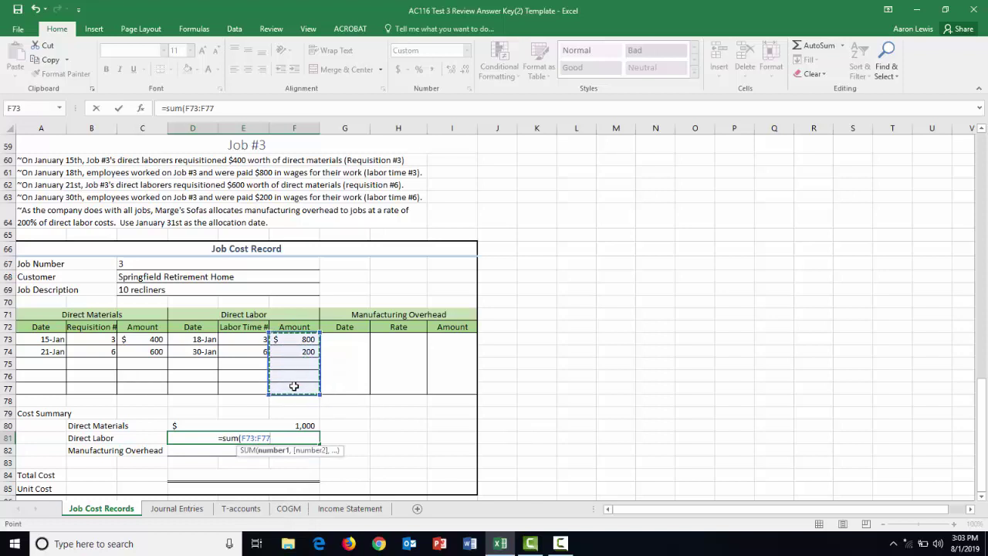
type(")")
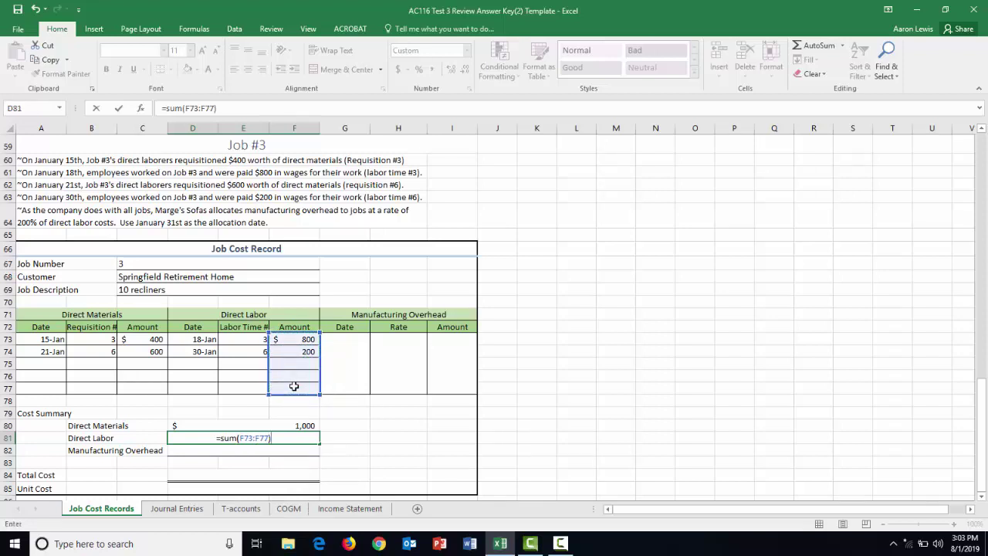
key("Return")
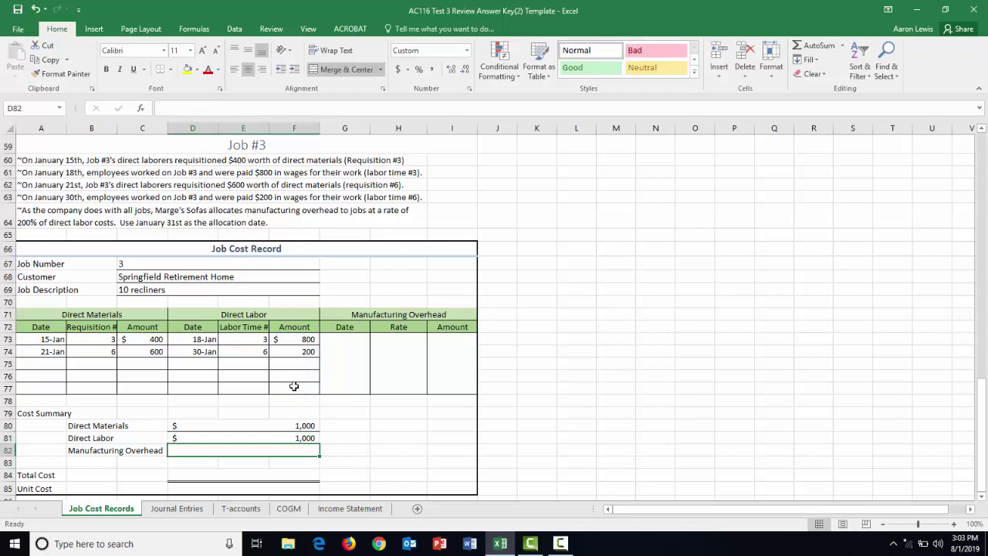
Step: Enter Job #3's manufacturing overhead date as 1-31 and its rate as "200% of direct labor costs"
left_click(348, 351)
type("1-31")
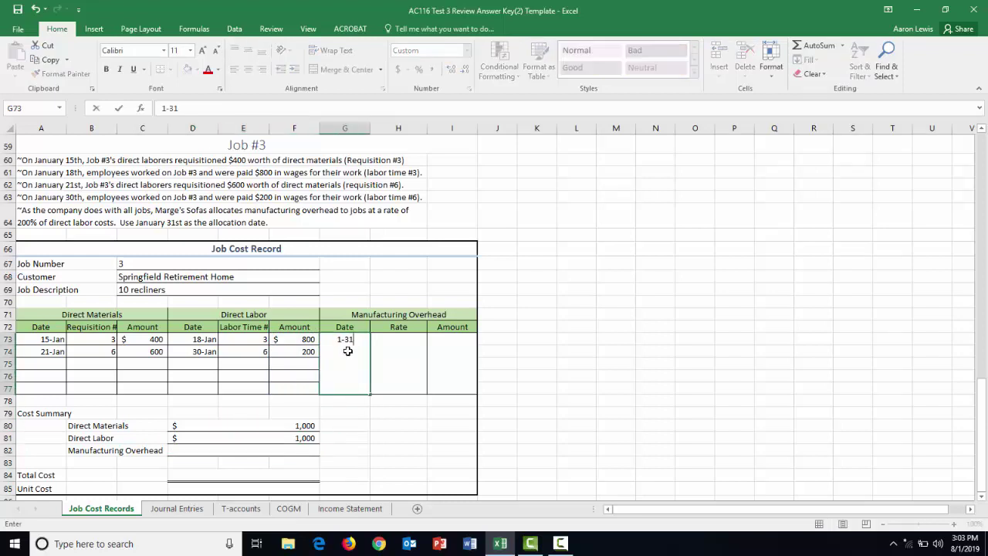
left_click(403, 352)
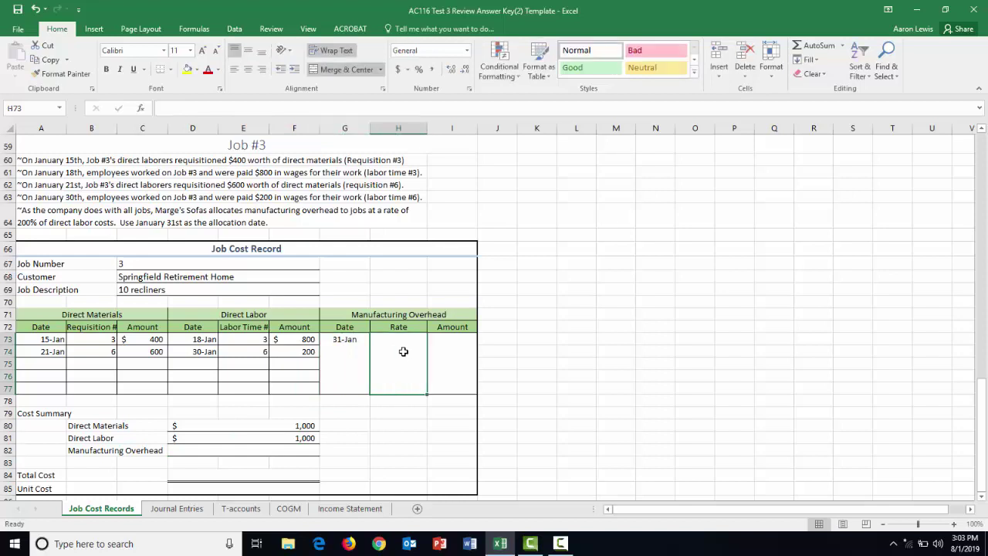
type("200")
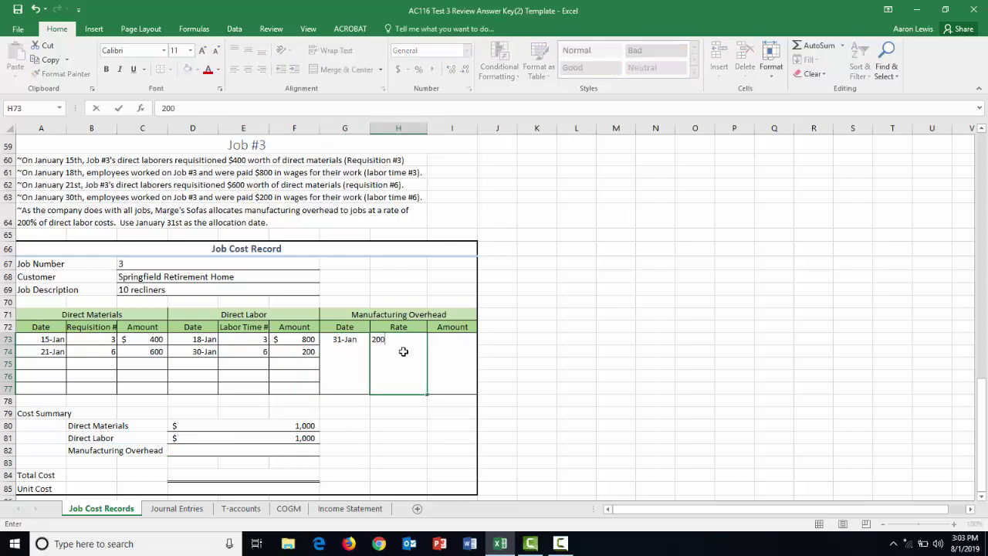
type("% of direect")
key("BackSpace")
key("BackSpace")
type("ct labor costs")
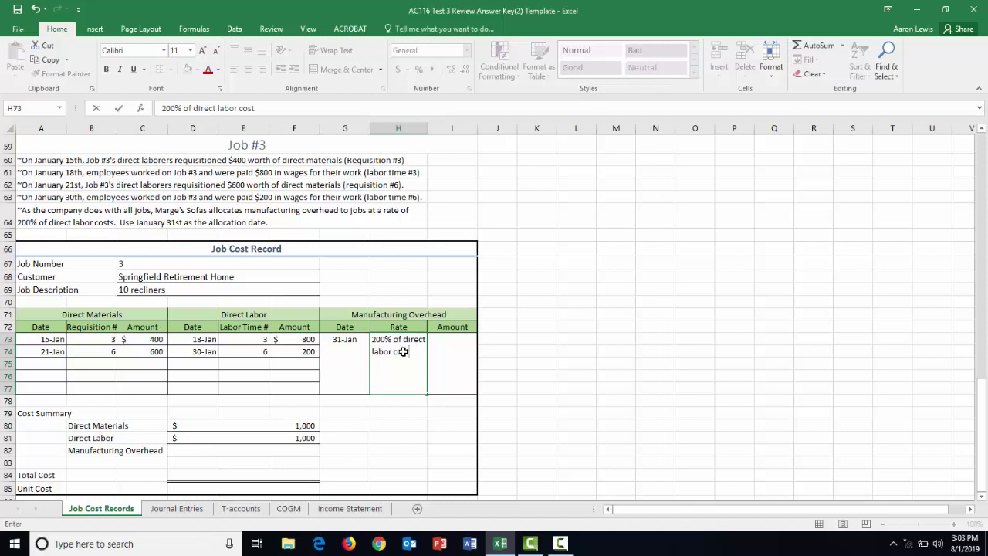
Step: Calculate Job #3's manufacturing overhead amount in I73 by multiplying the direct labor total in D81 by 2.00
left_click(456, 373)
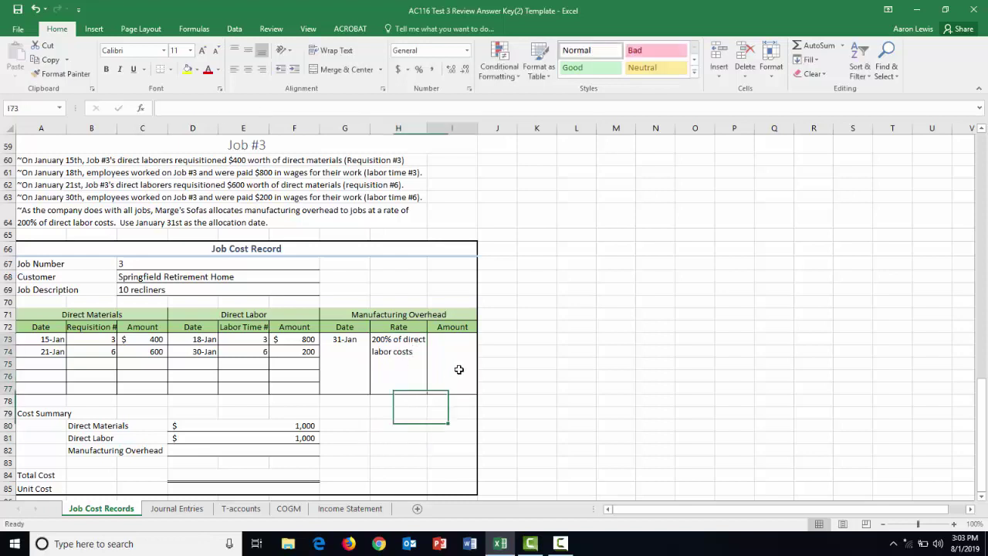
double_click(459, 369)
type("=")
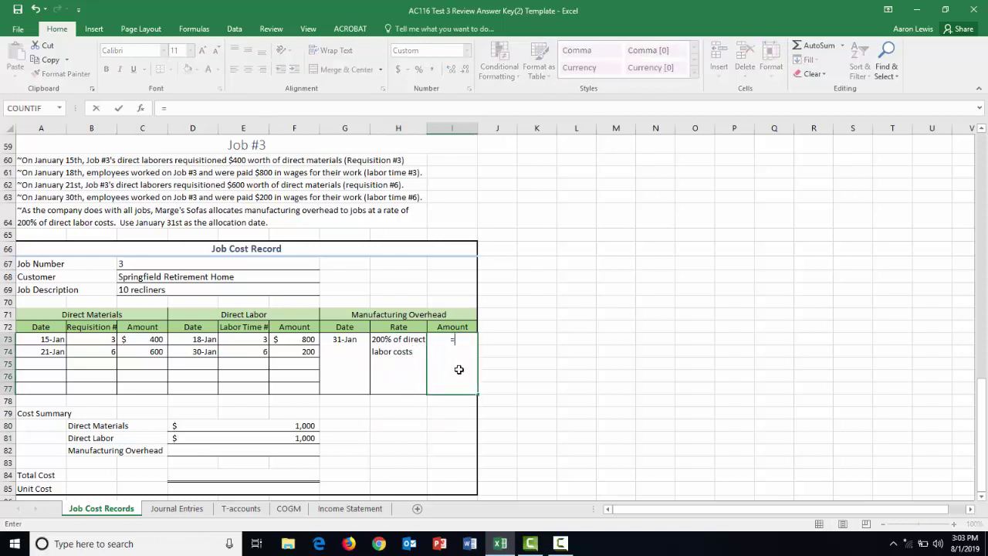
left_click(281, 439)
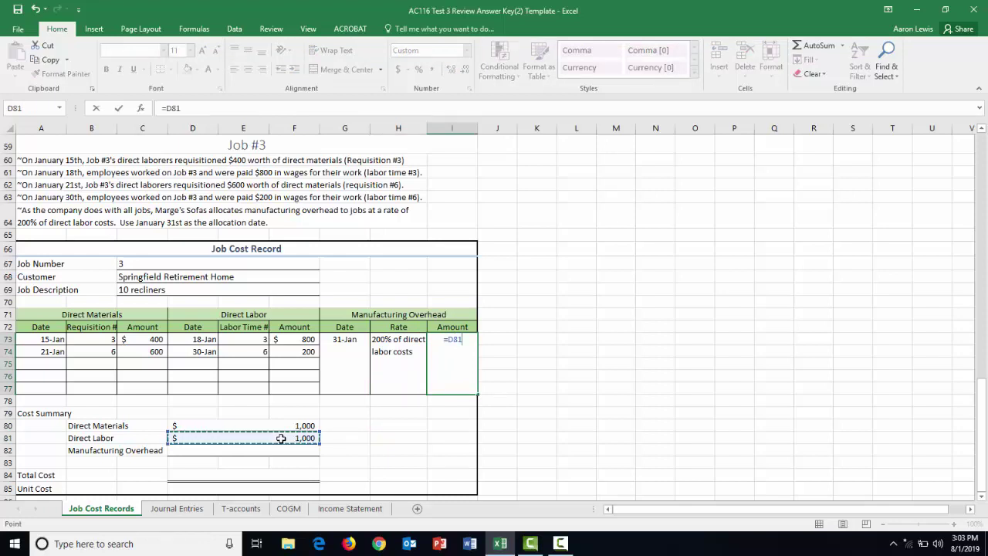
type("*2.00")
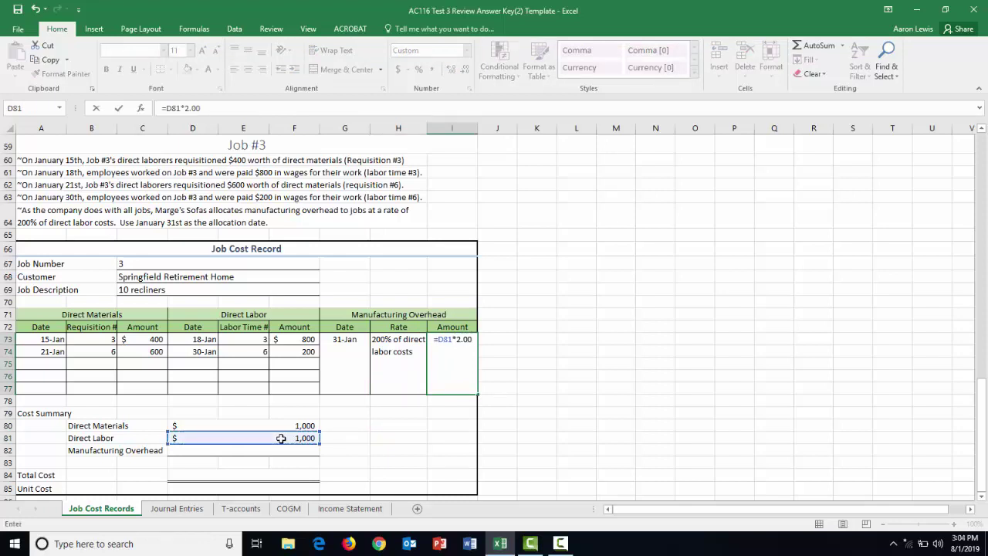
key("Return")
Step: Link the Manufacturing Overhead line of Job #3's cost summary to the overhead amount in I73
left_click(288, 449)
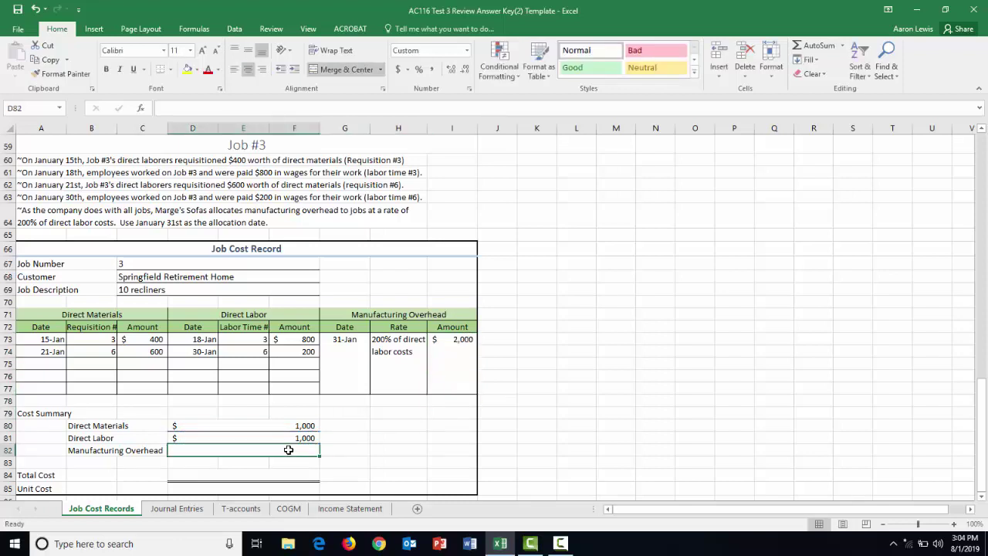
type("=")
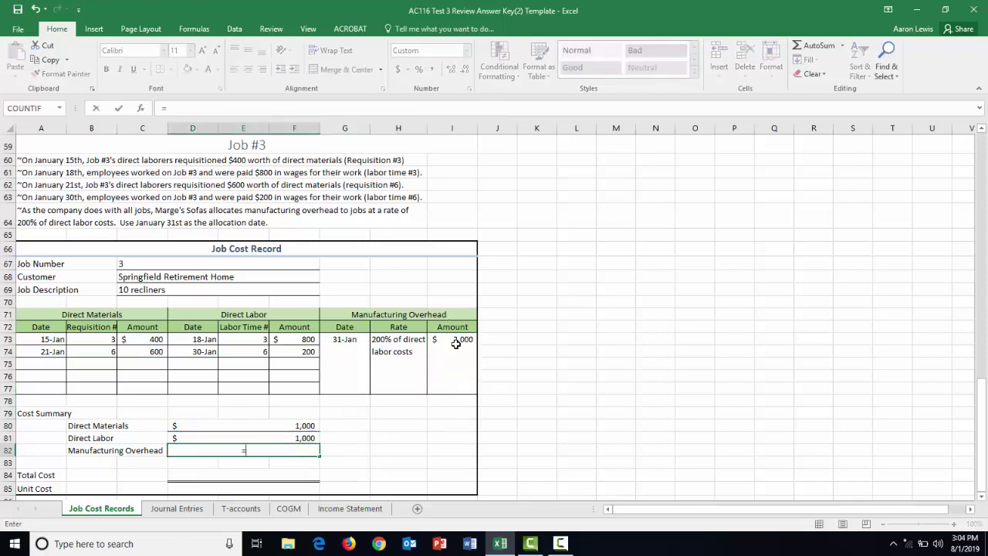
left_click(457, 343)
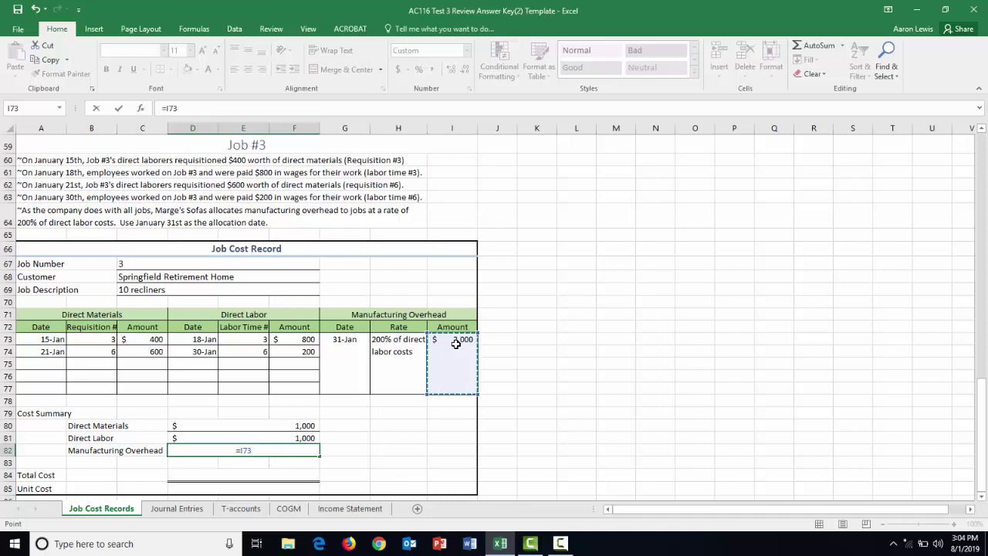
key("Return")
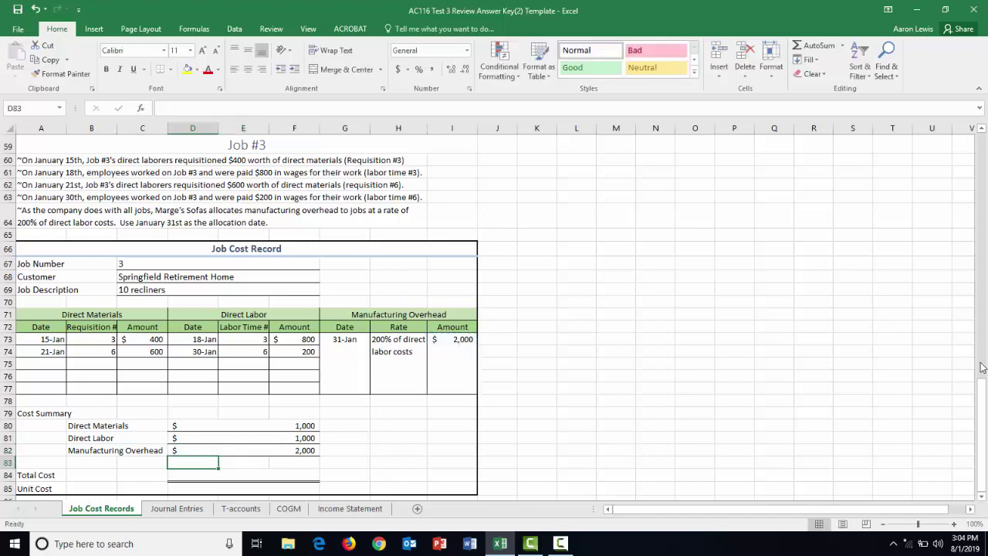
Step: Total Job #3's cost summary lines D80:F82 with a SUM formula in the Total Cost cell
left_click(303, 474)
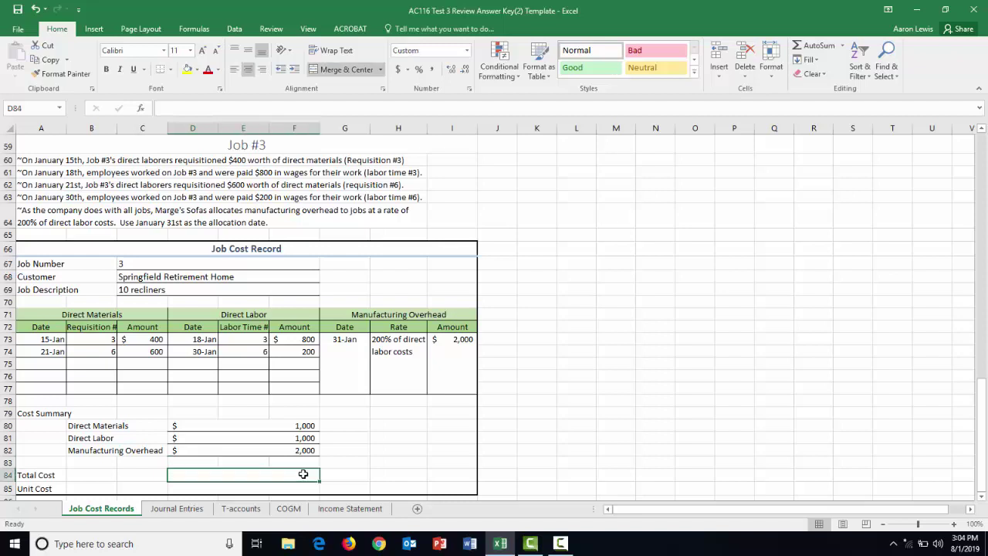
type("=sum")
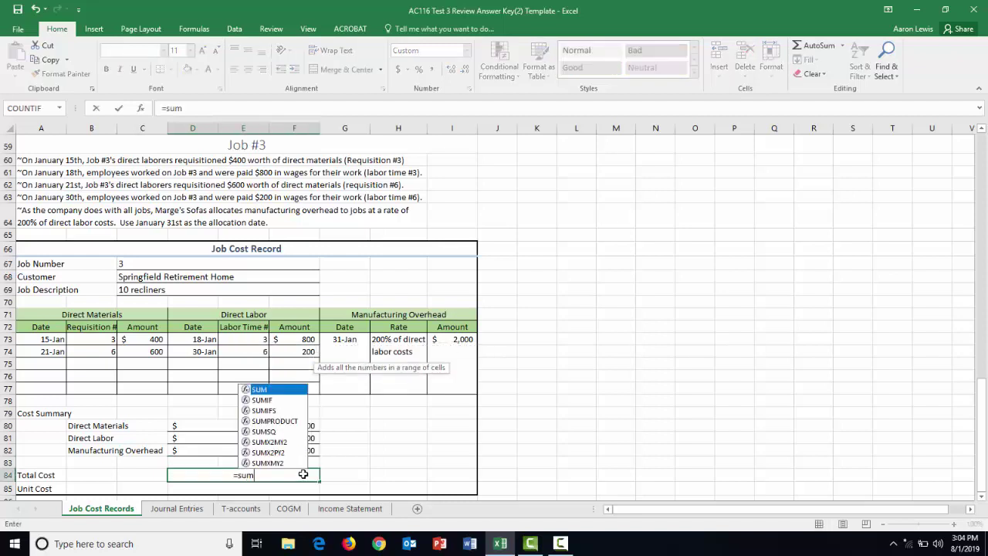
type("(")
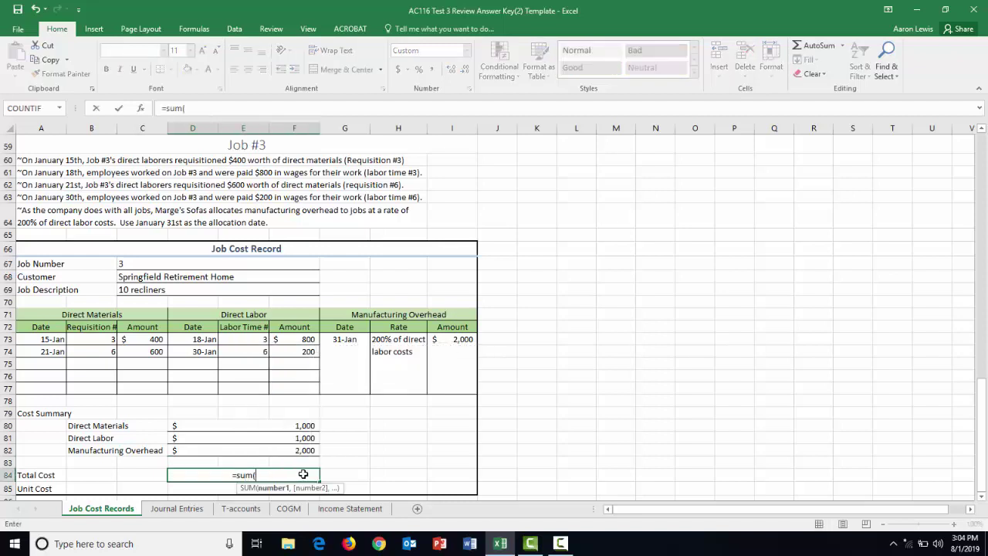
left_click(315, 425)
left_click_drag(315, 426, 312, 448)
type(")")
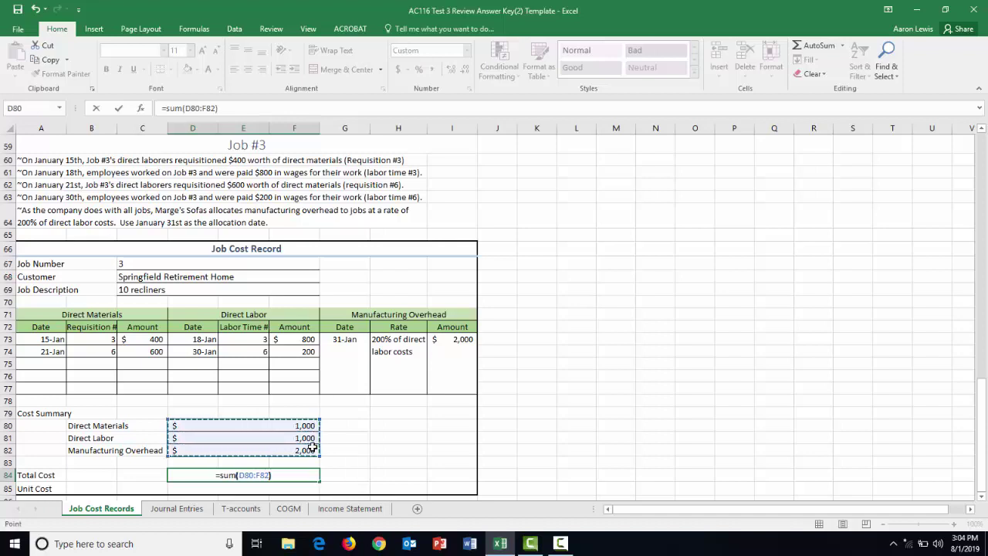
key("Return")
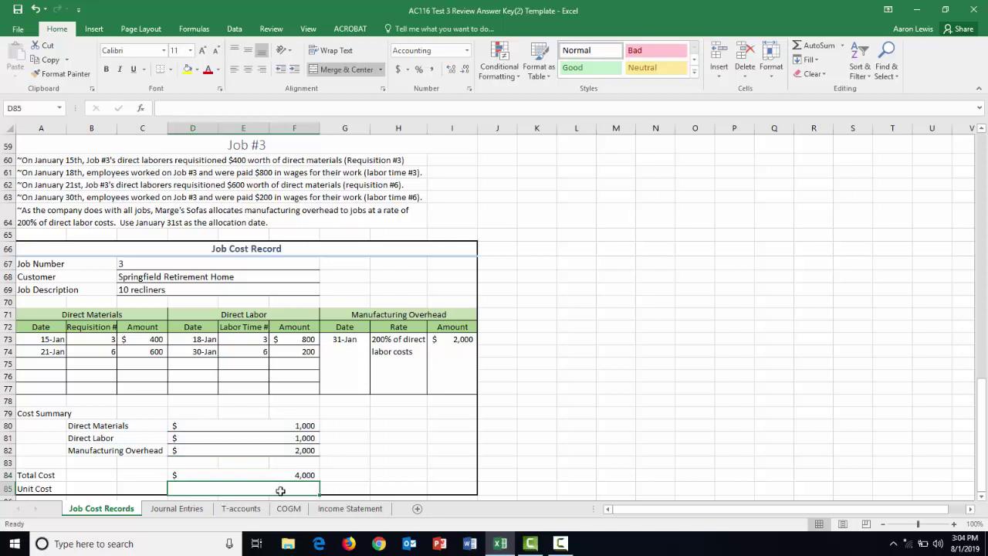
Step: Calculate Job #3's unit cost in D85 by dividing the total cost in D84 by 10
type("=")
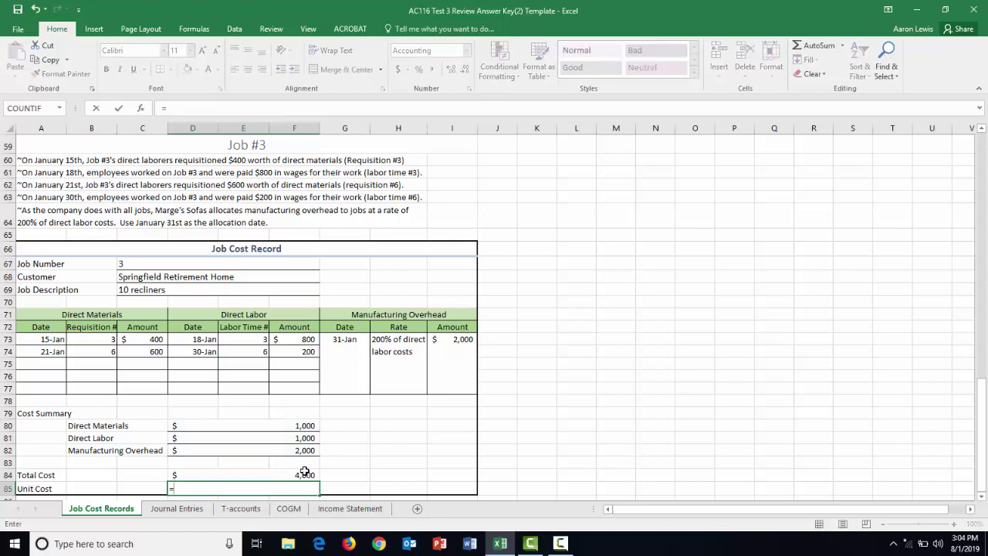
left_click(303, 474)
type("/")
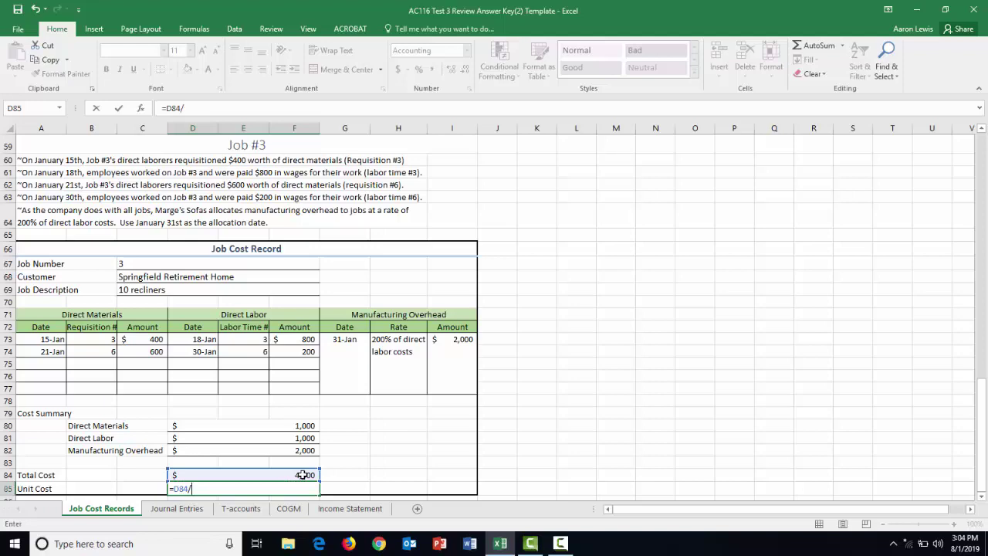
type("10")
key("Return")
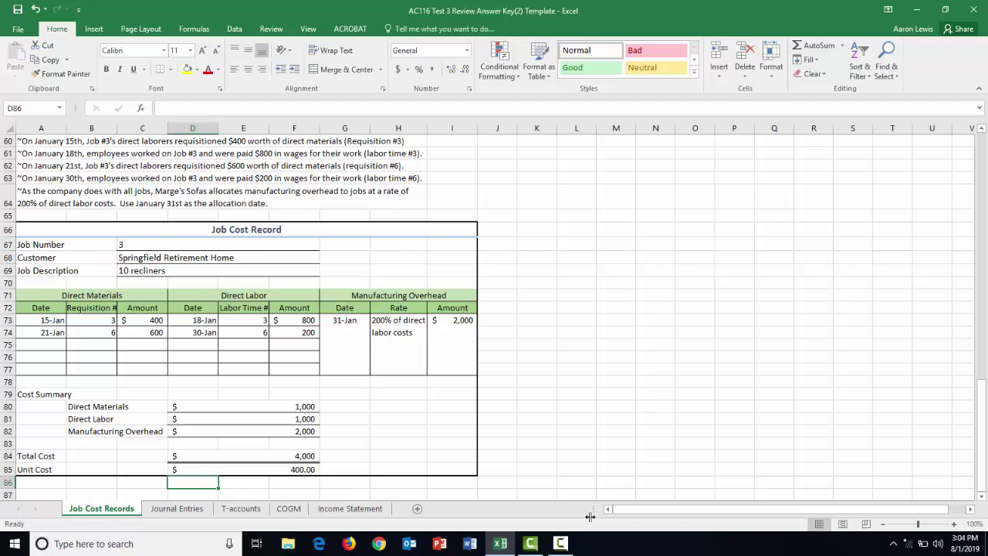
left_click(561, 543)
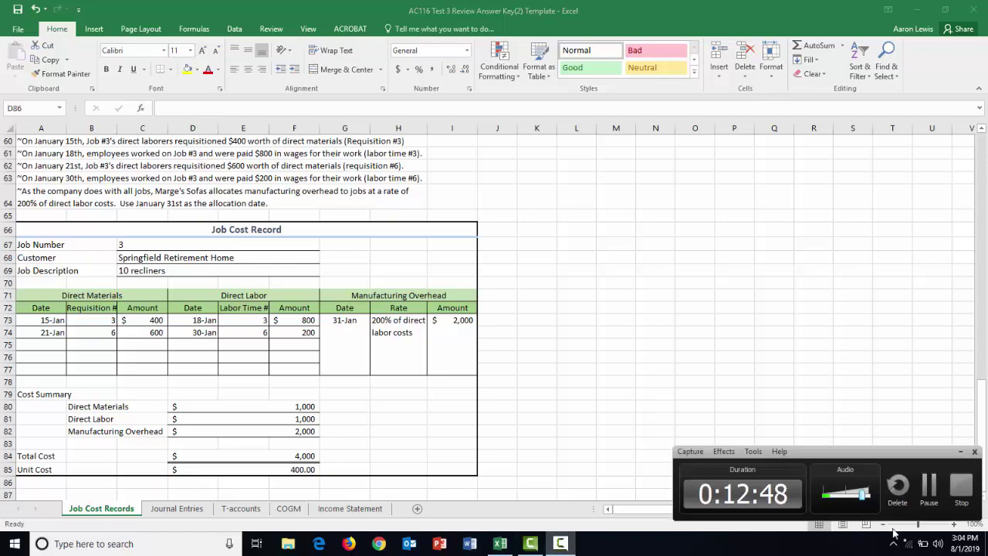